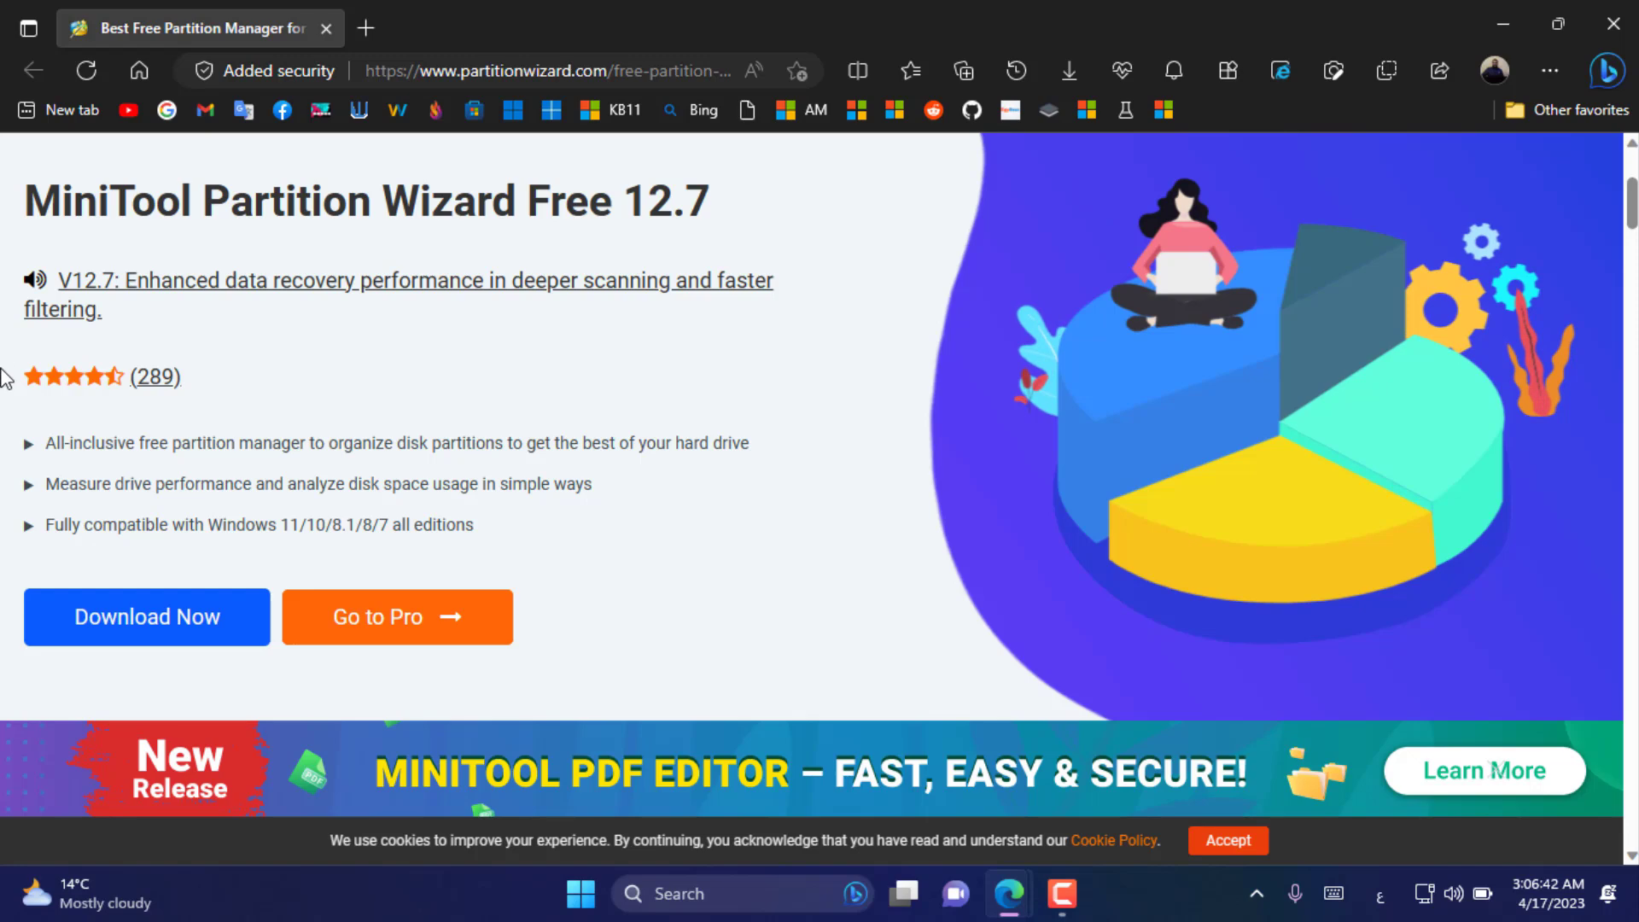
Download the MiniTool Partition Wizard Free installer and start it with English as the setup language.
{"action": "left_click", "coordinate": [168, 628]}
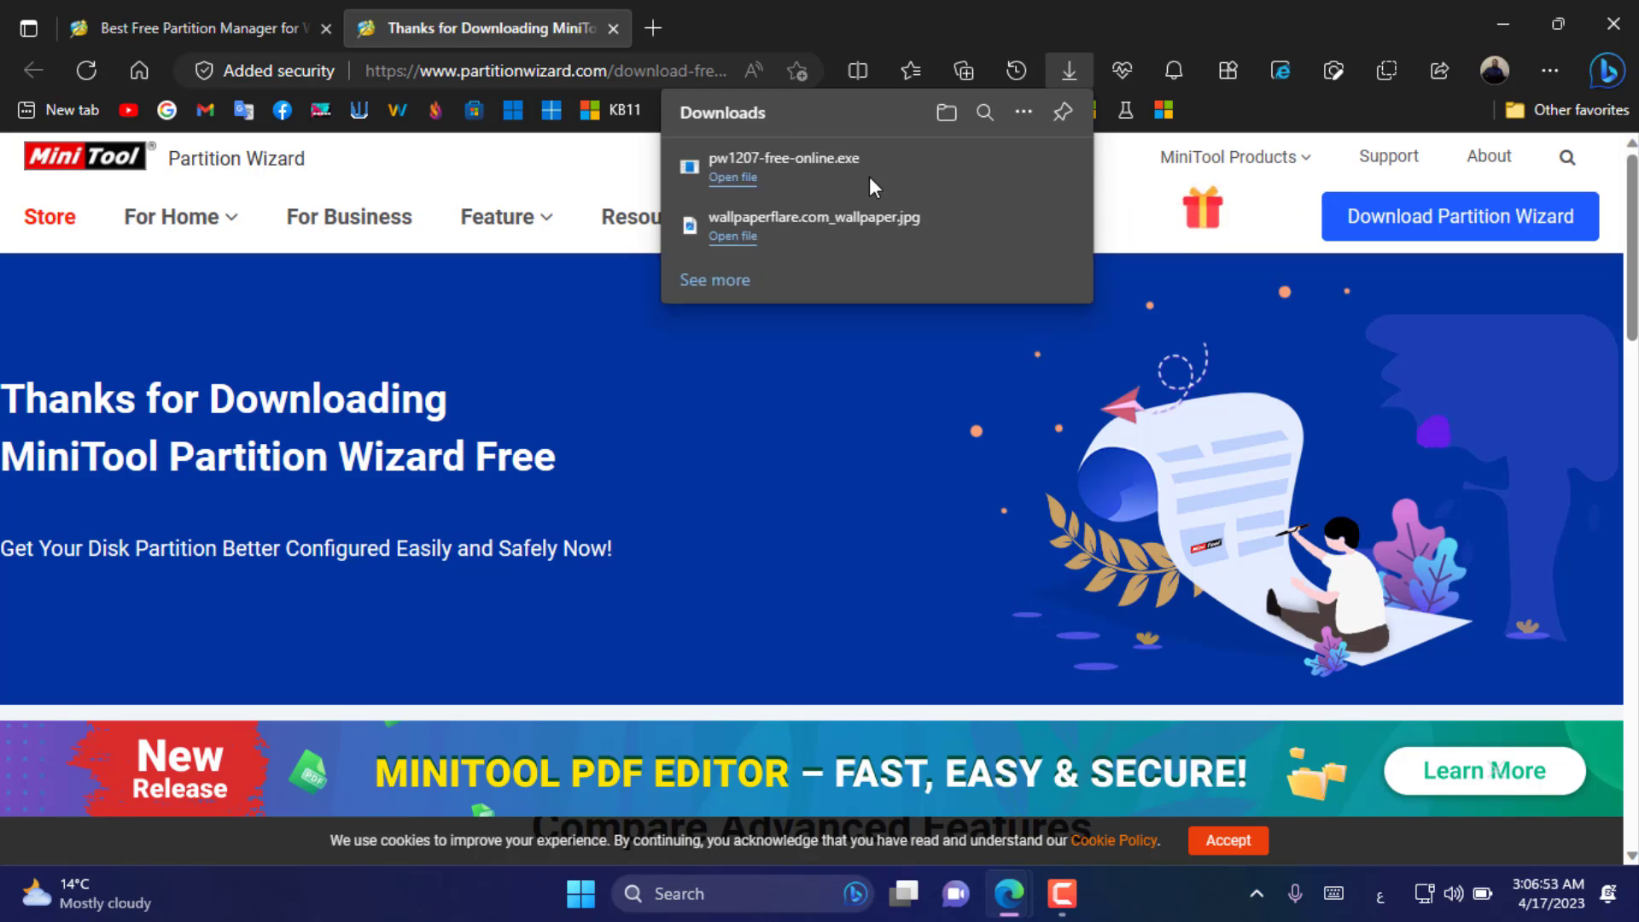
{"action": "left_click", "coordinate": [988, 167]}
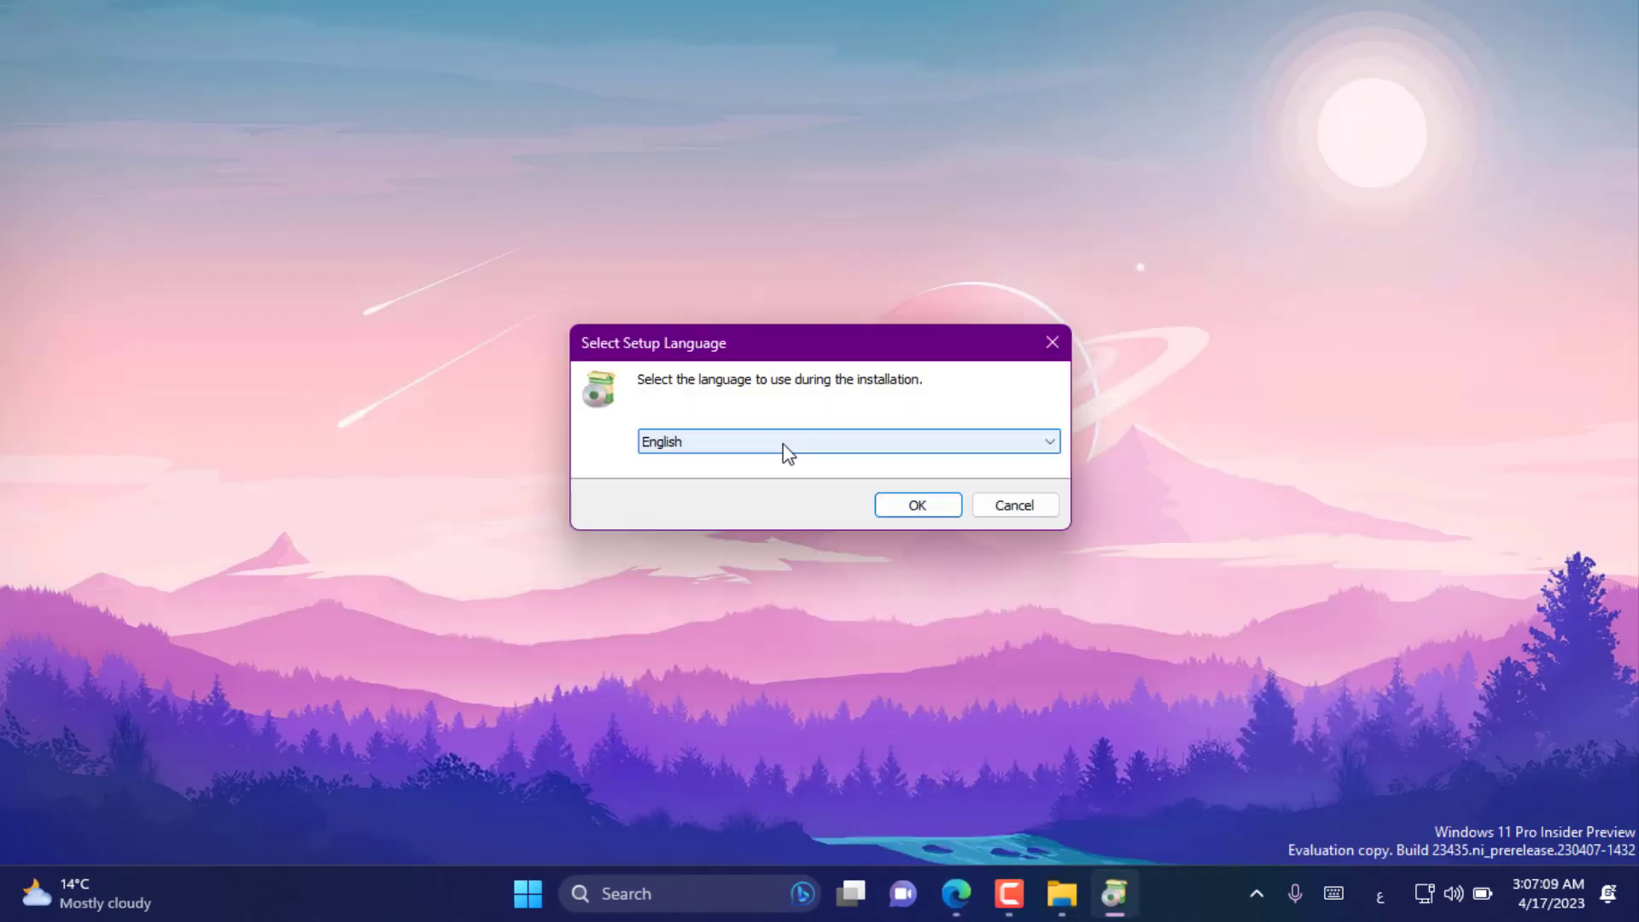
{"action": "left_click", "coordinate": [787, 453]}
{"action": "left_click", "coordinate": [787, 453]}
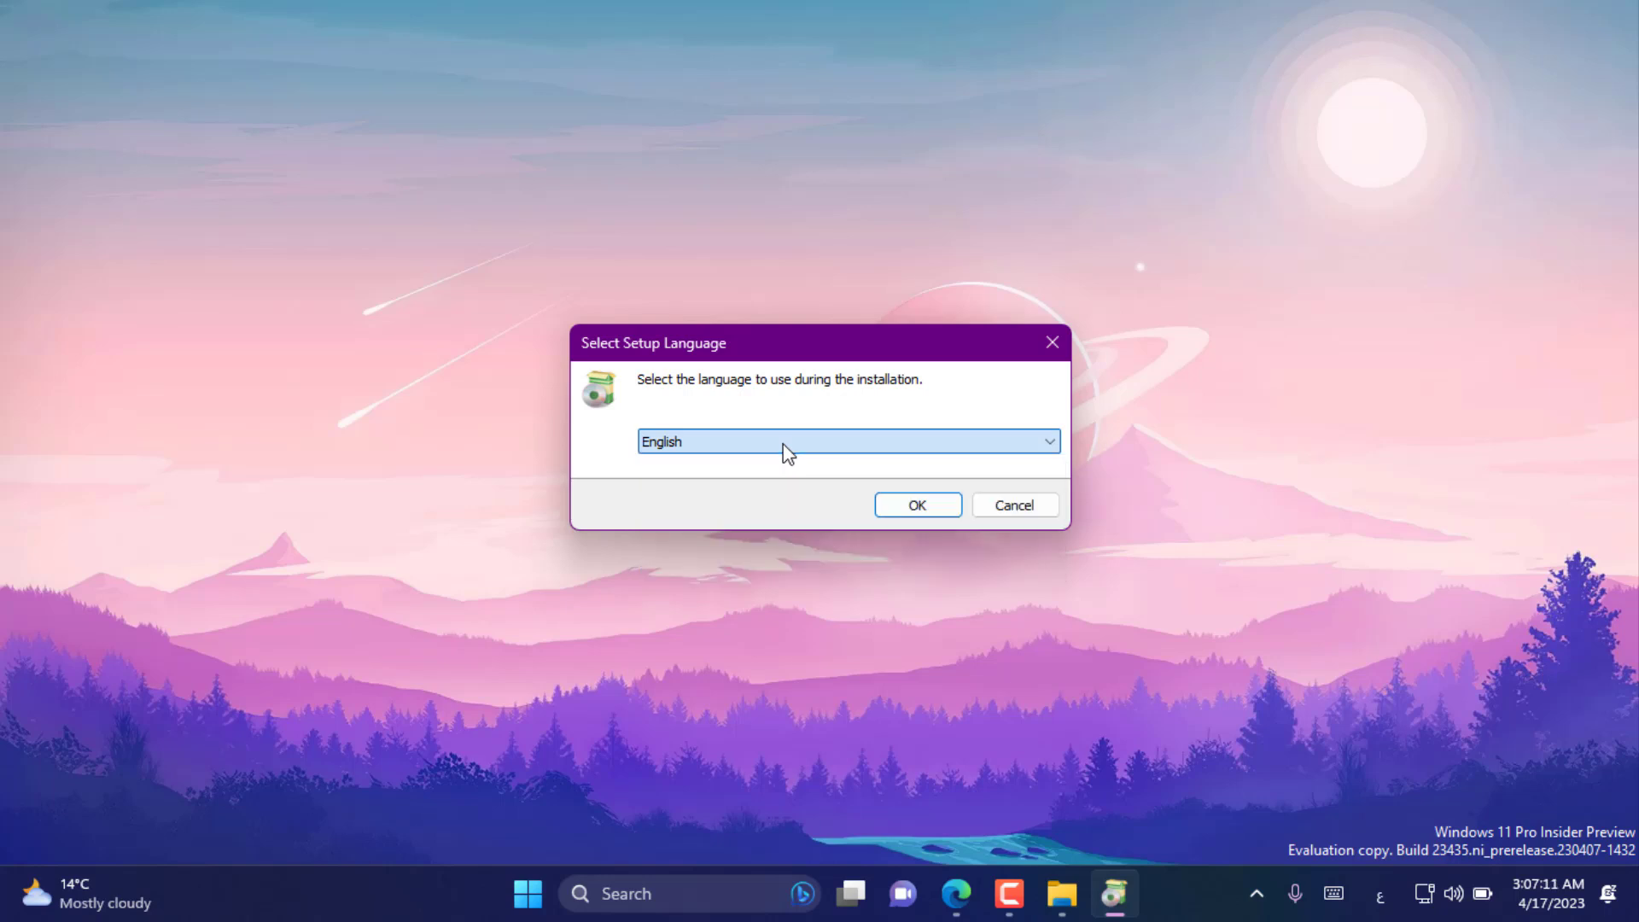
{"action": "left_click", "coordinate": [786, 452]}
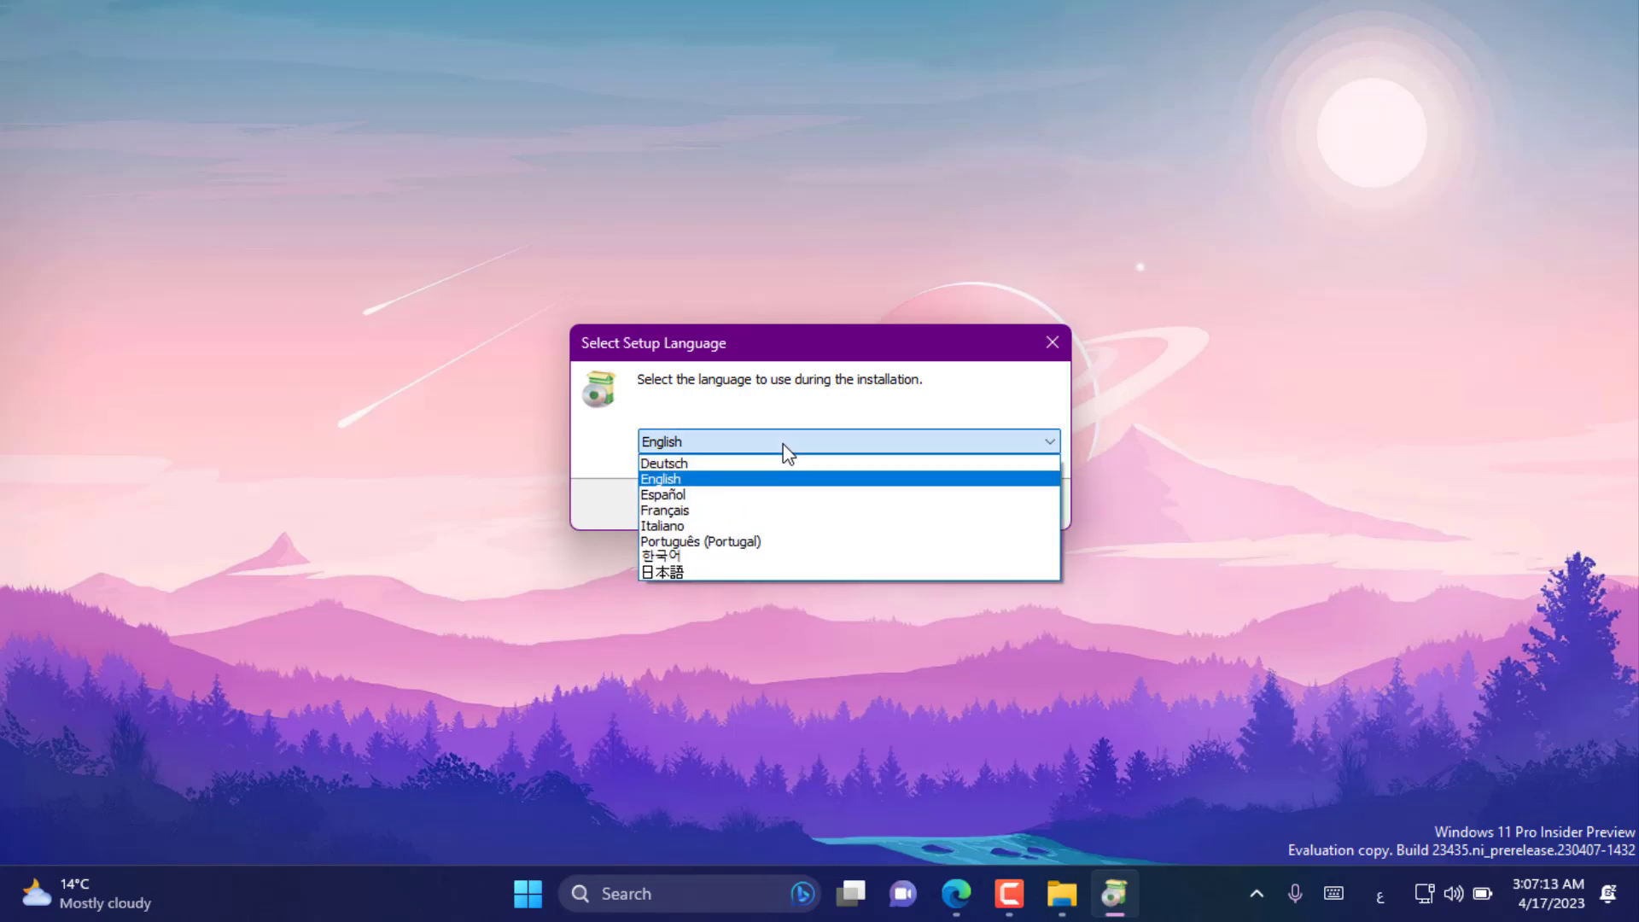
{"action": "left_click", "coordinate": [785, 453]}
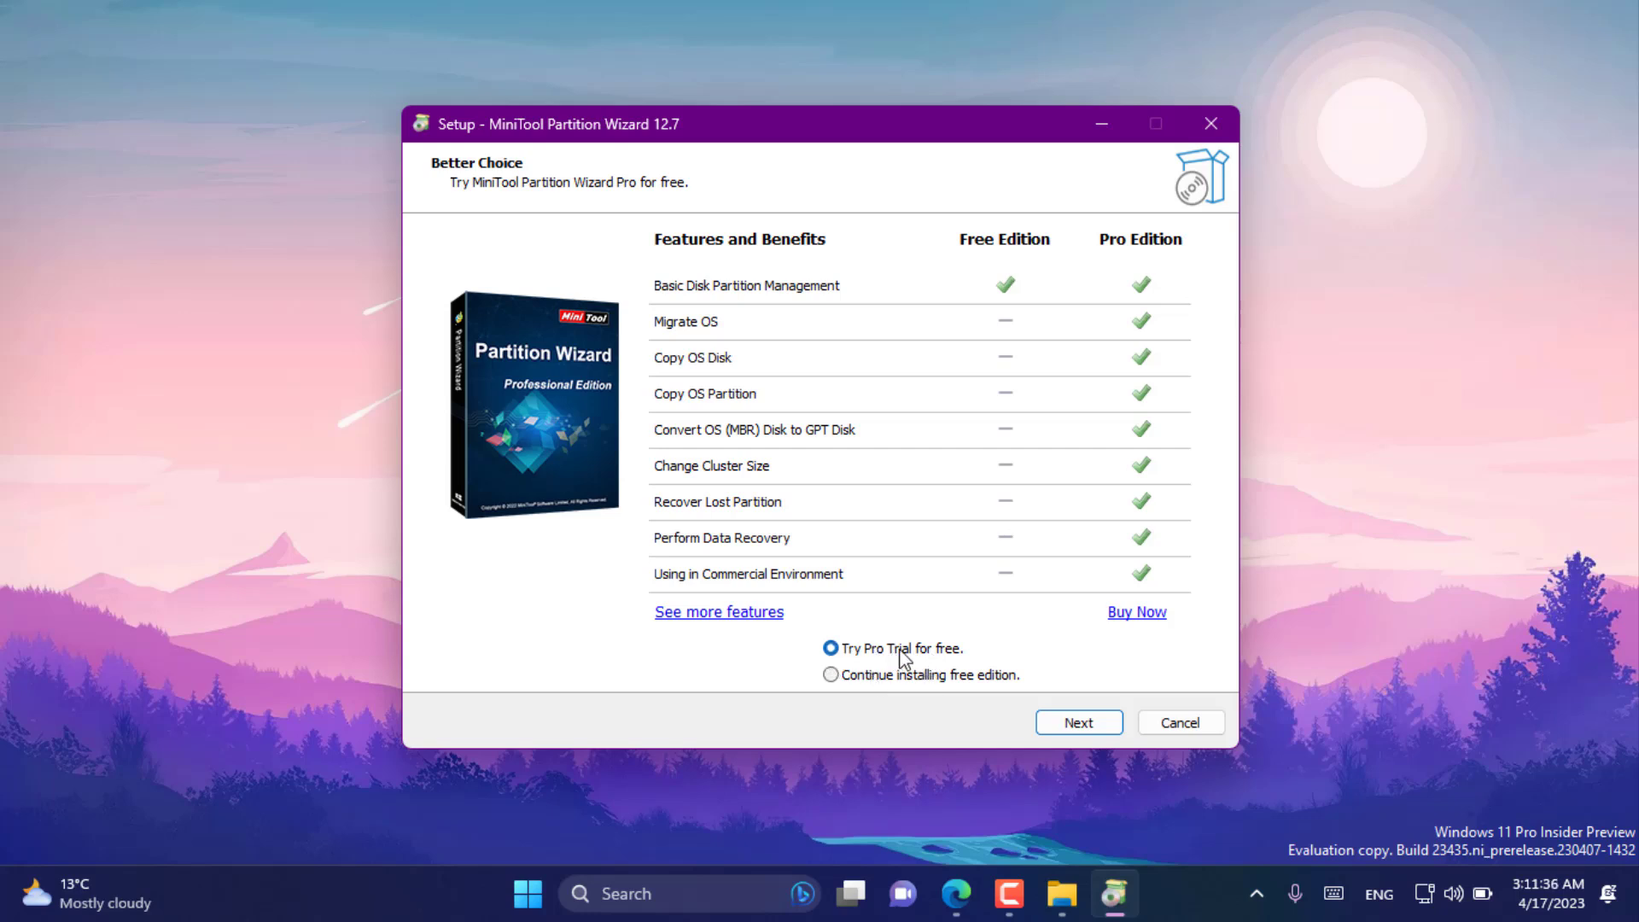
Install the Partition Wizard Pro Trial with ShadowMaker Free, opting out of the Customer Experience Improvement Program.
{"action": "left_click", "coordinate": [1078, 724]}
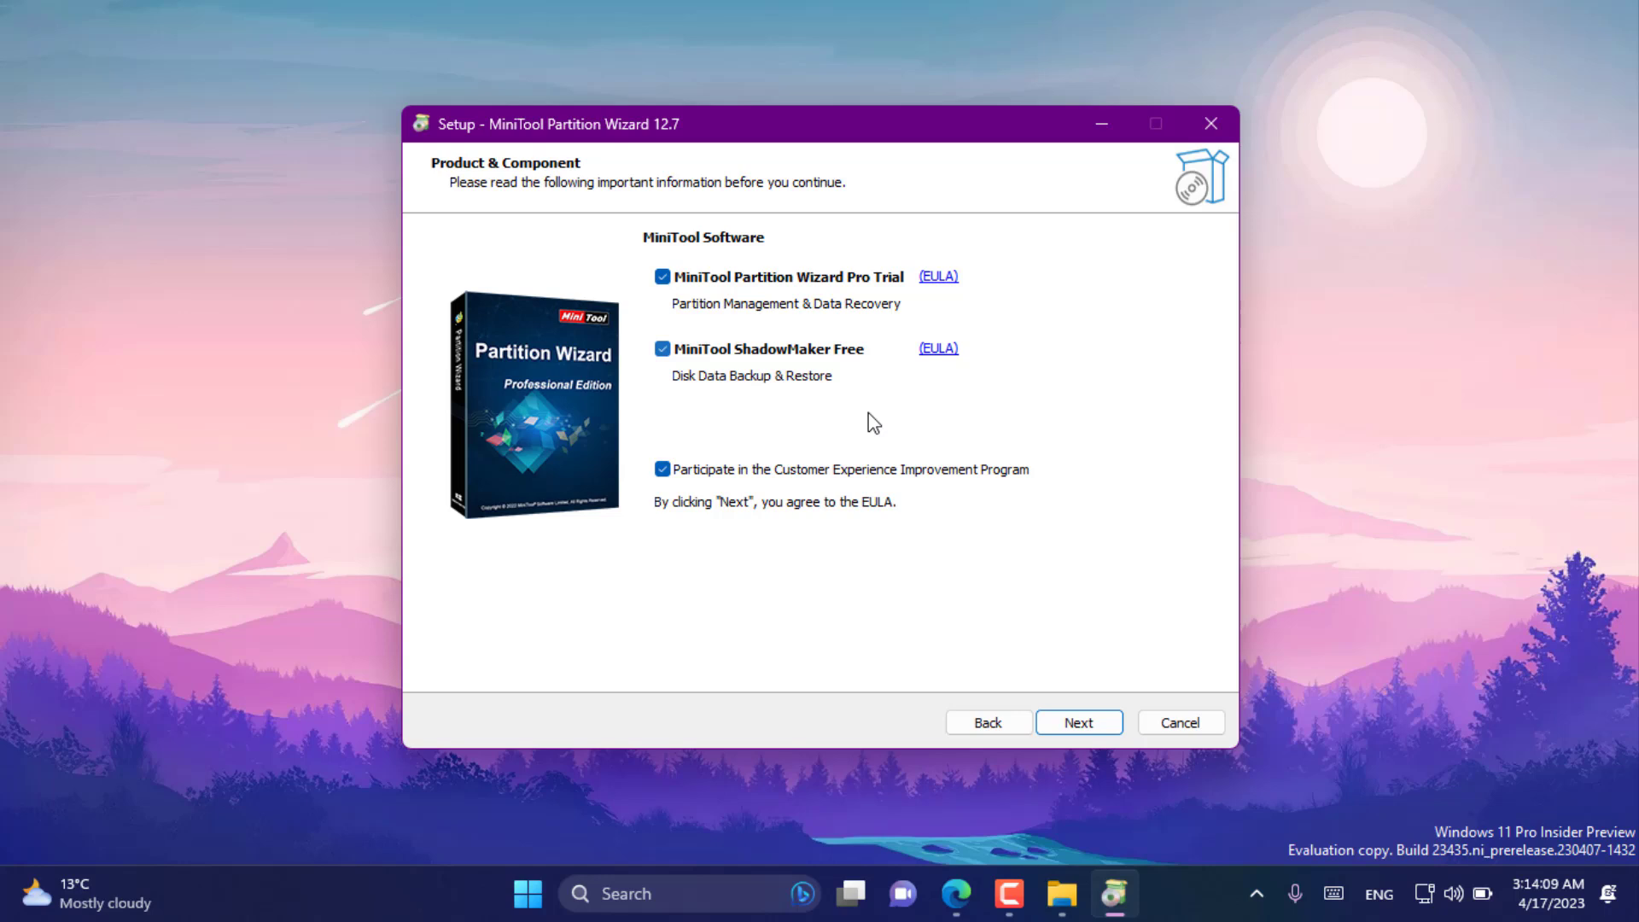
{"action": "left_click", "coordinate": [664, 469]}
{"action": "left_click", "coordinate": [1052, 720]}
{"action": "left_click", "coordinate": [1054, 721]}
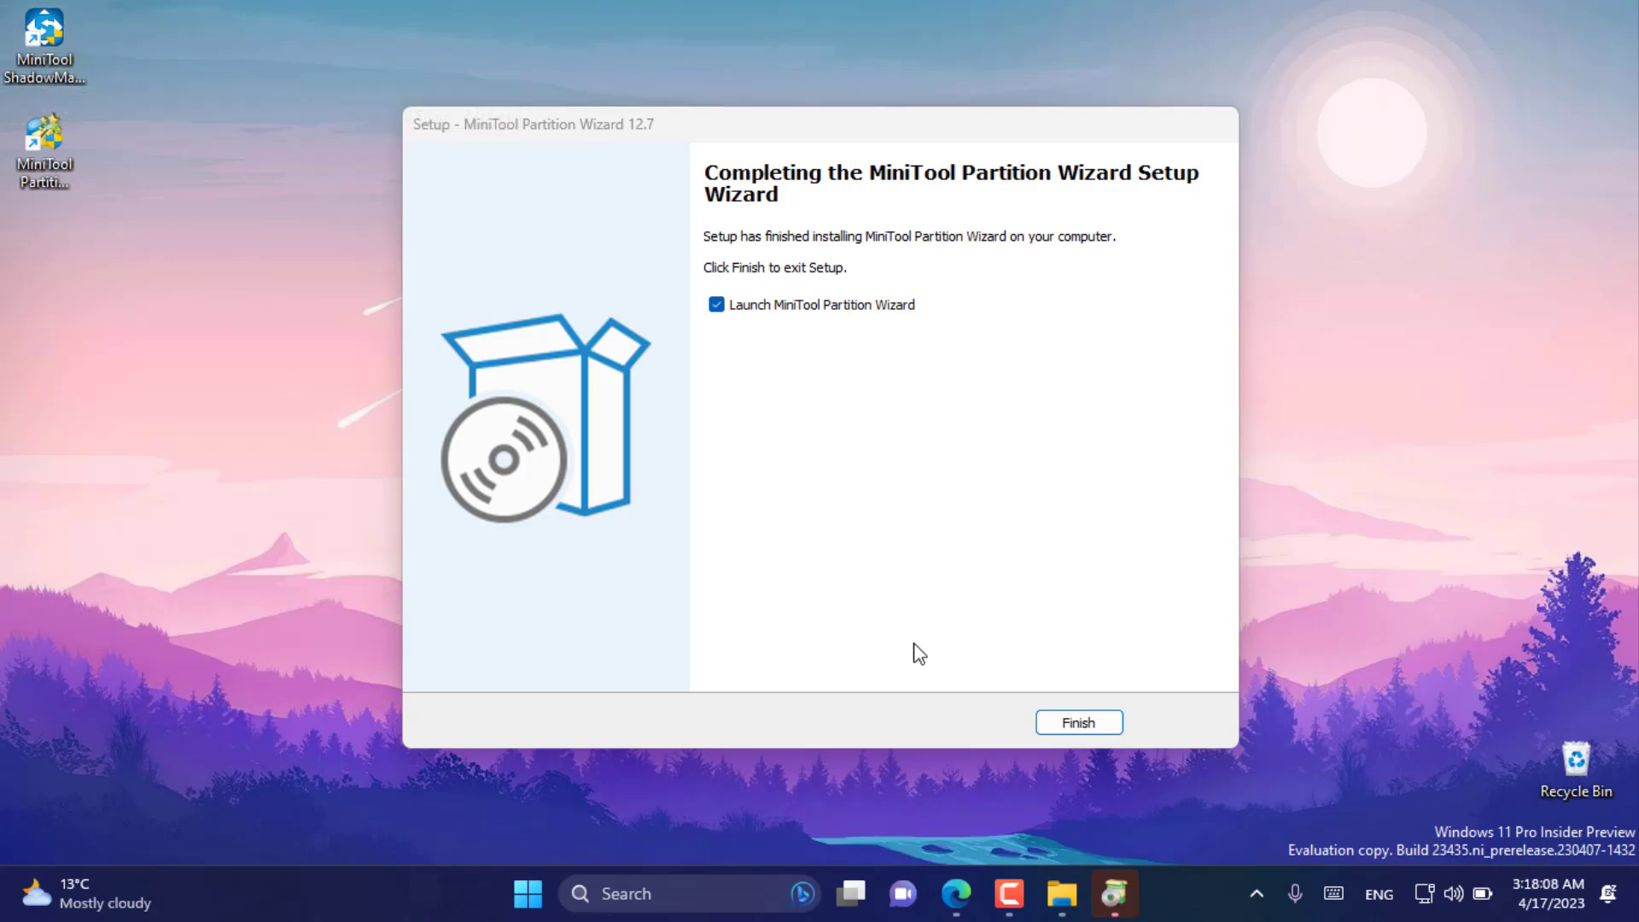
Finish the setup with MiniTool Partition Wizard launching, and dismiss the PDF Editor promotion.
{"action": "left_click", "coordinate": [1078, 733]}
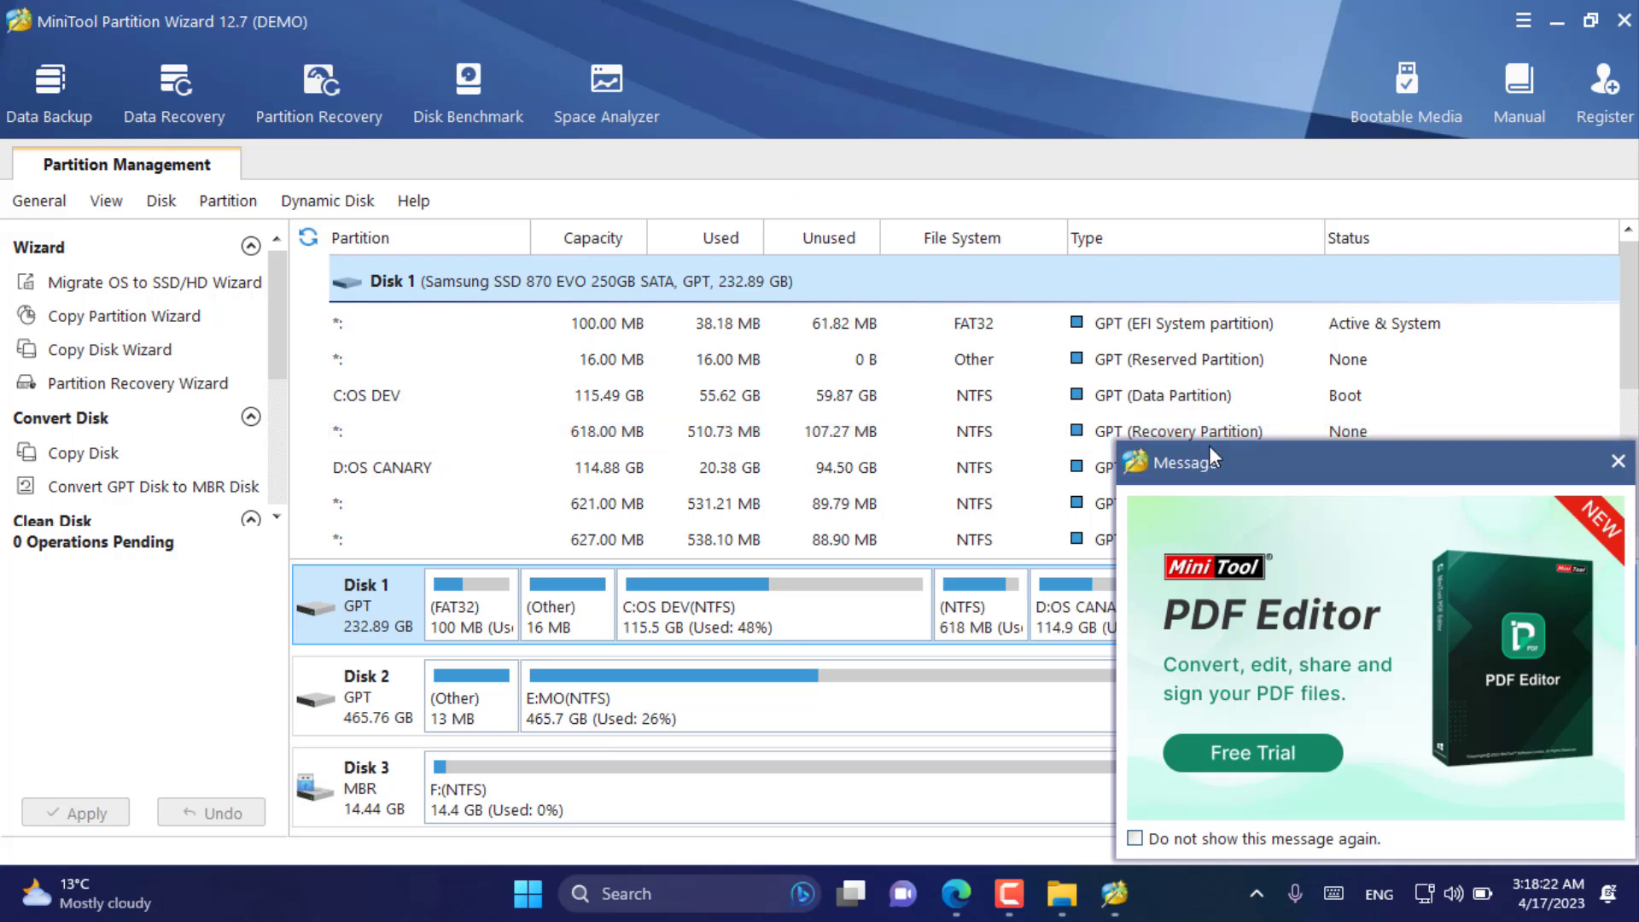
{"action": "left_click", "coordinate": [1619, 462]}
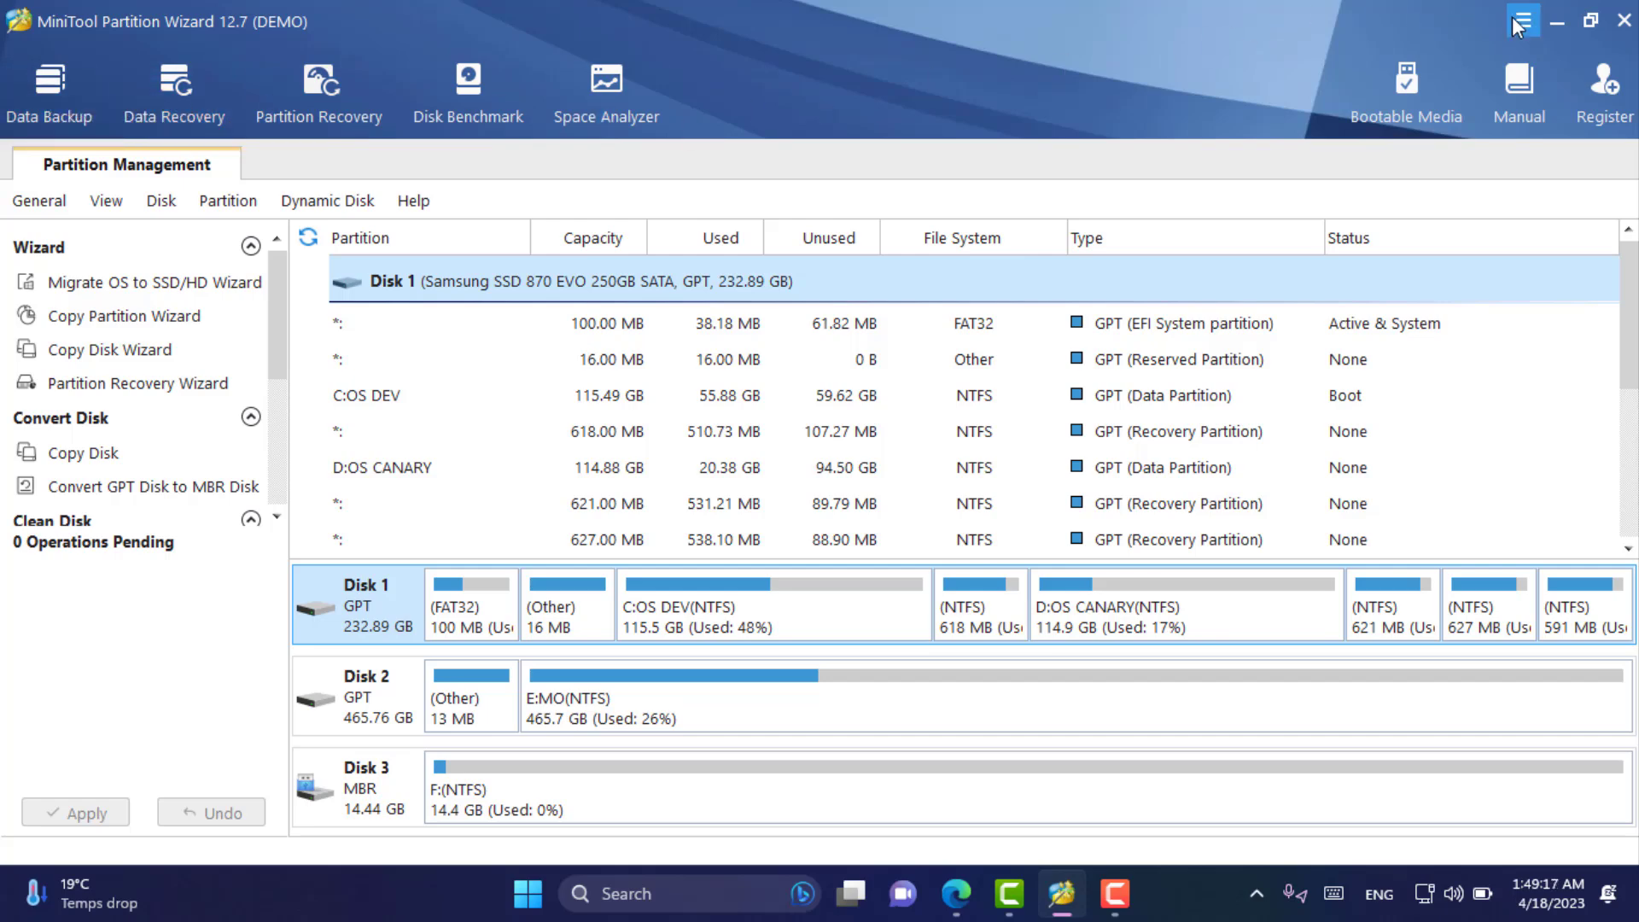
Open Data Backup from Partition Wizard and continue with the ShadowMaker trial.
{"action": "left_click", "coordinate": [1552, 23]}
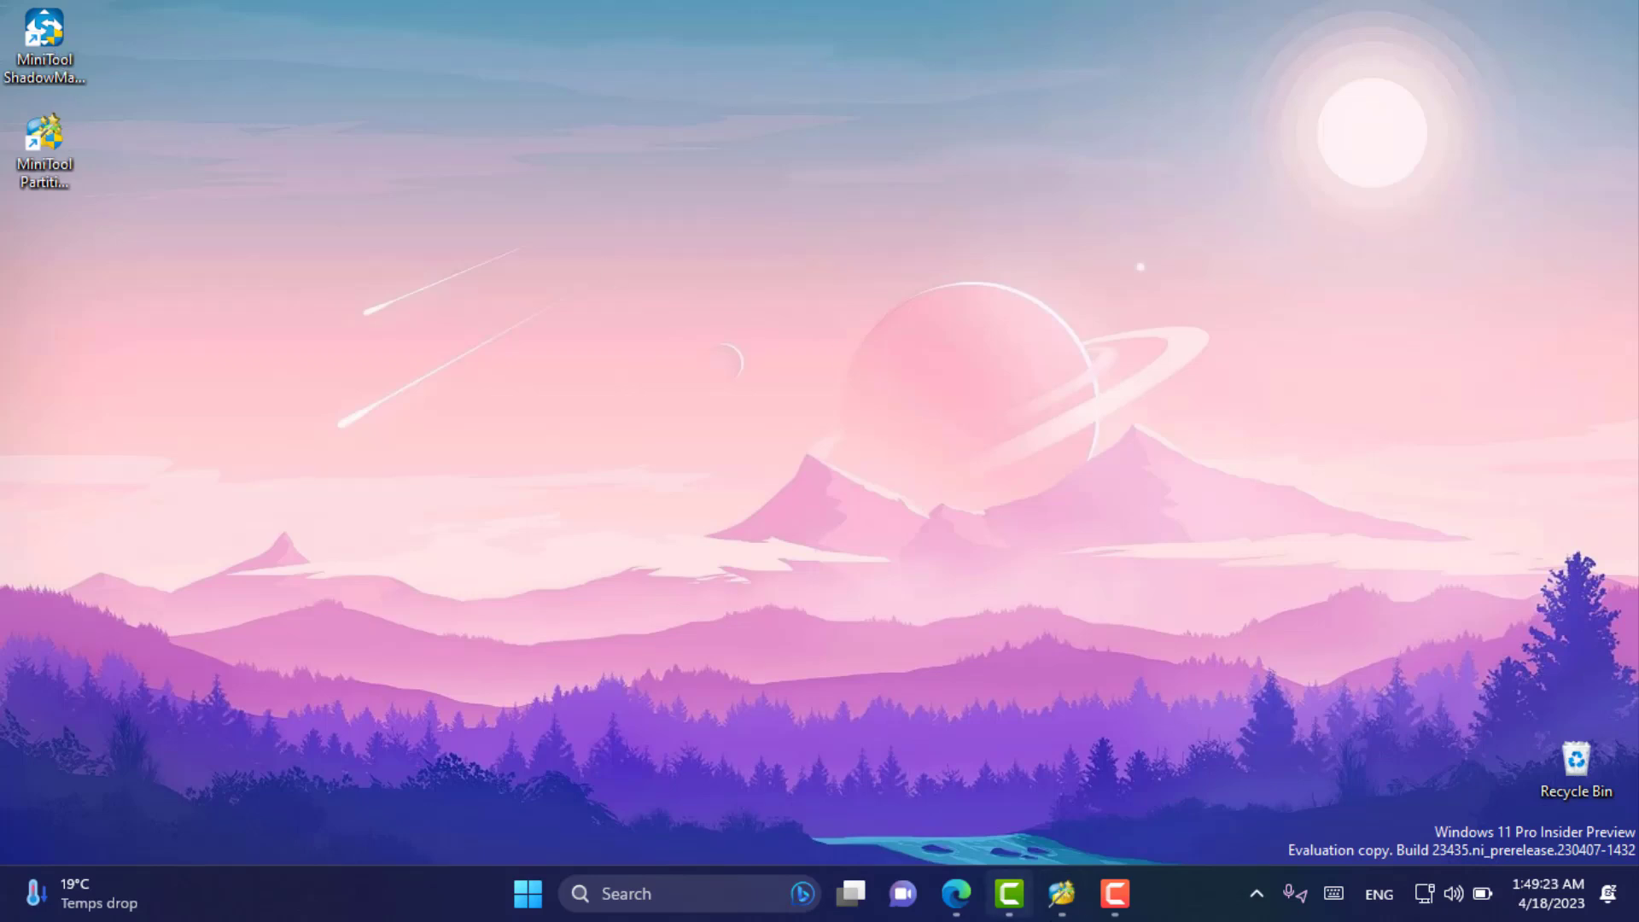
{"action": "left_click", "coordinate": [1063, 914]}
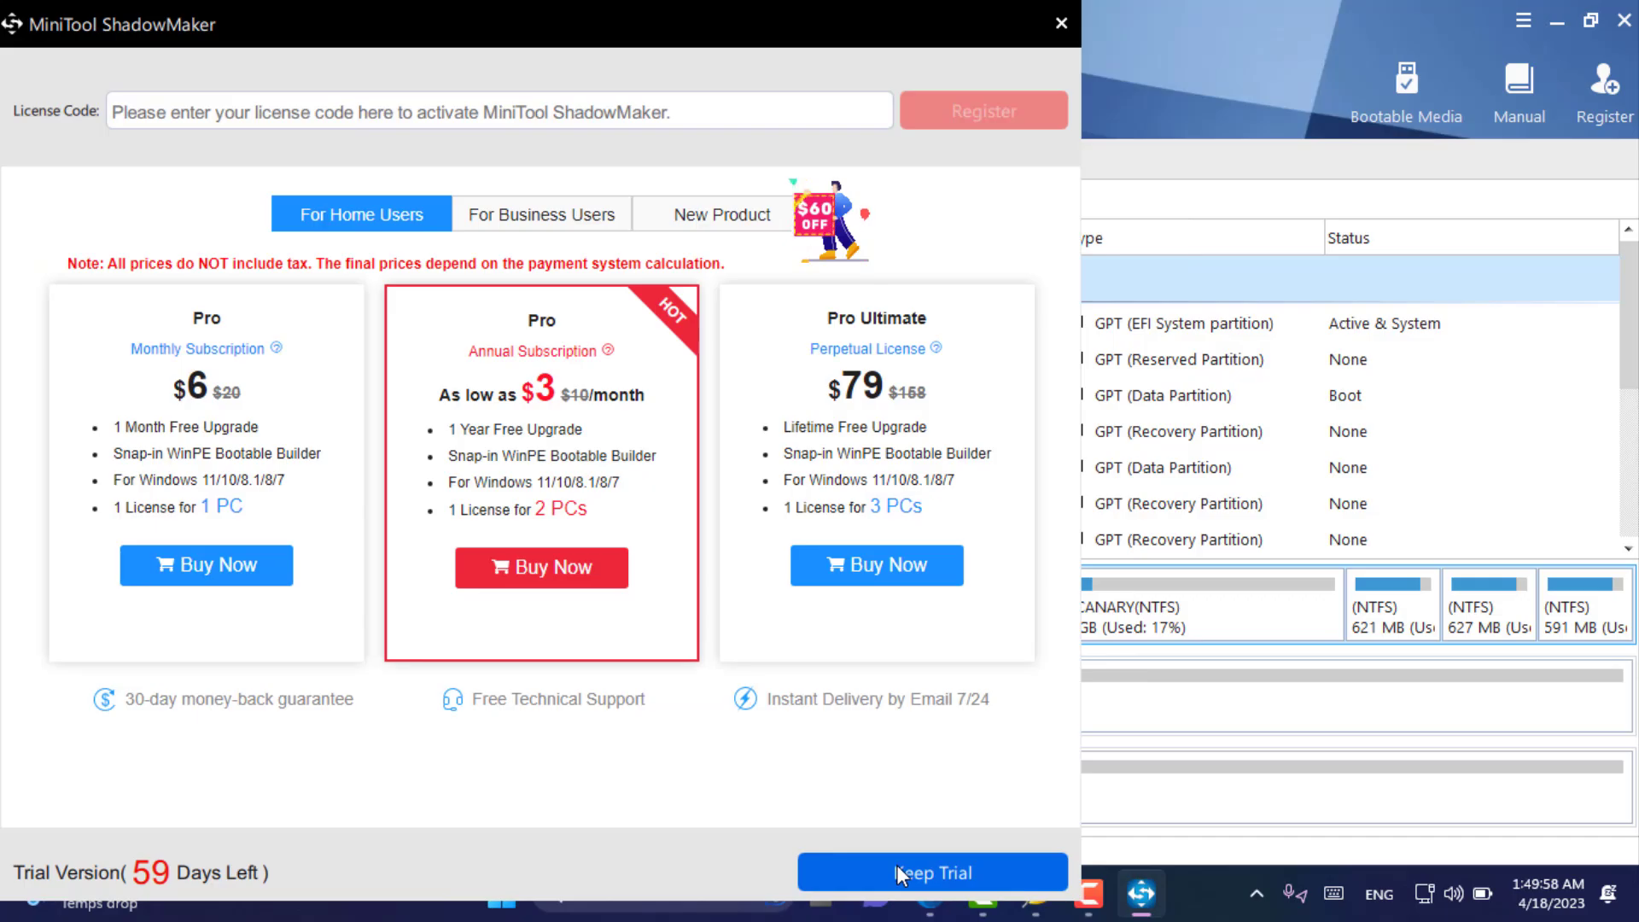
{"action": "left_click", "coordinate": [896, 864]}
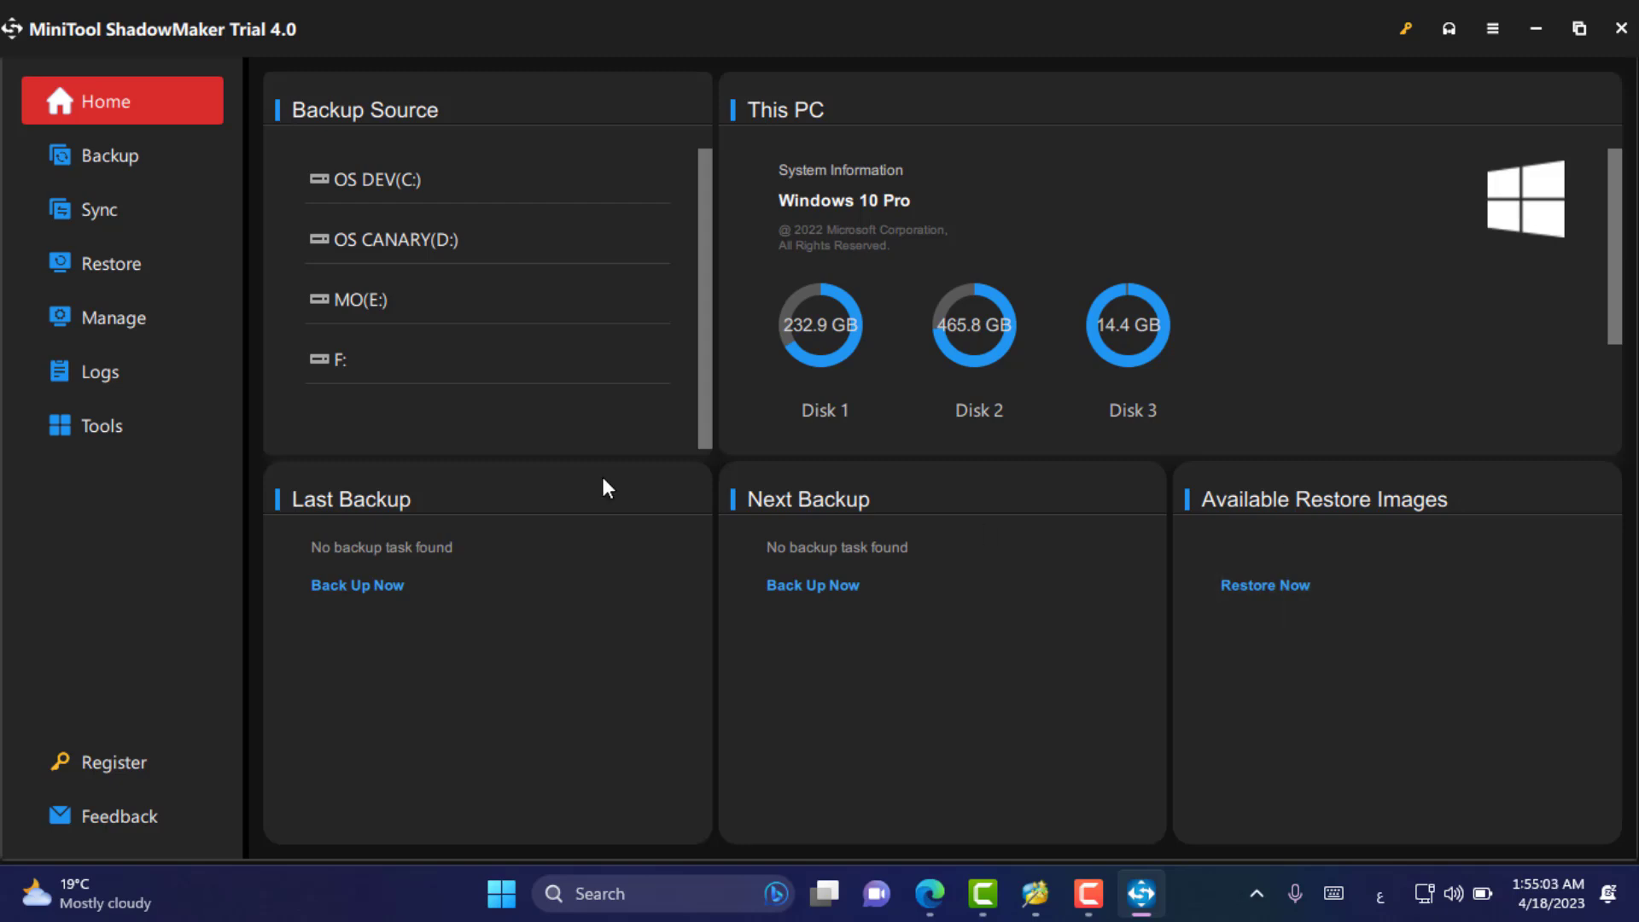
Examine the Folders and Files backup source, including its User and Libraries locations, and return to the Backup page.
{"action": "left_click", "coordinate": [105, 167]}
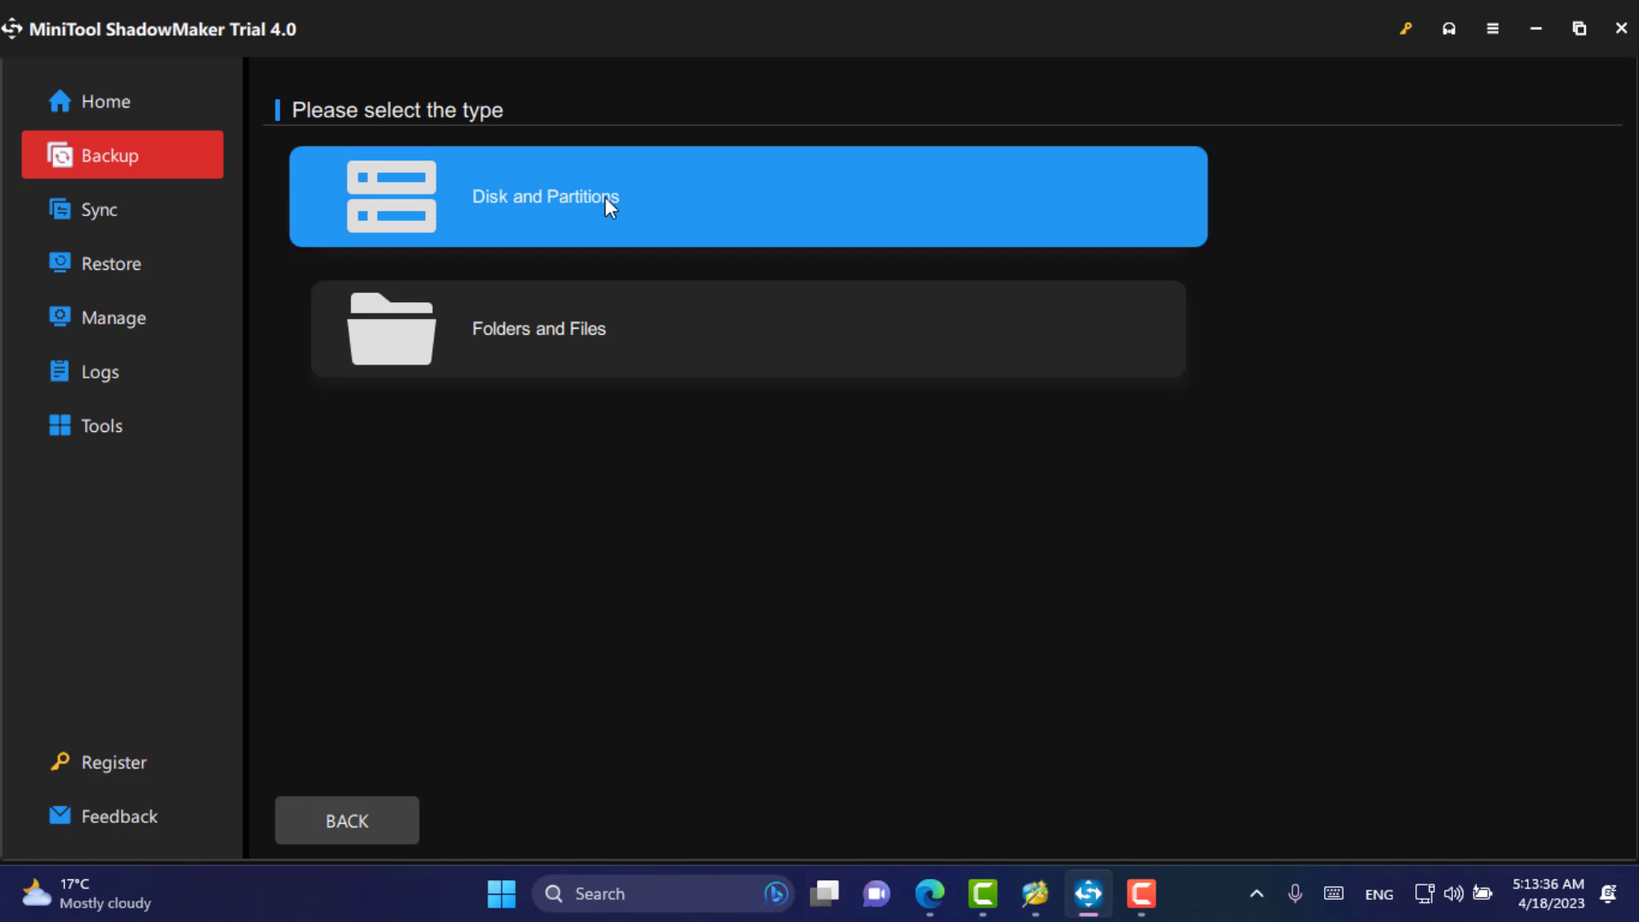
{"action": "left_click", "coordinate": [505, 333]}
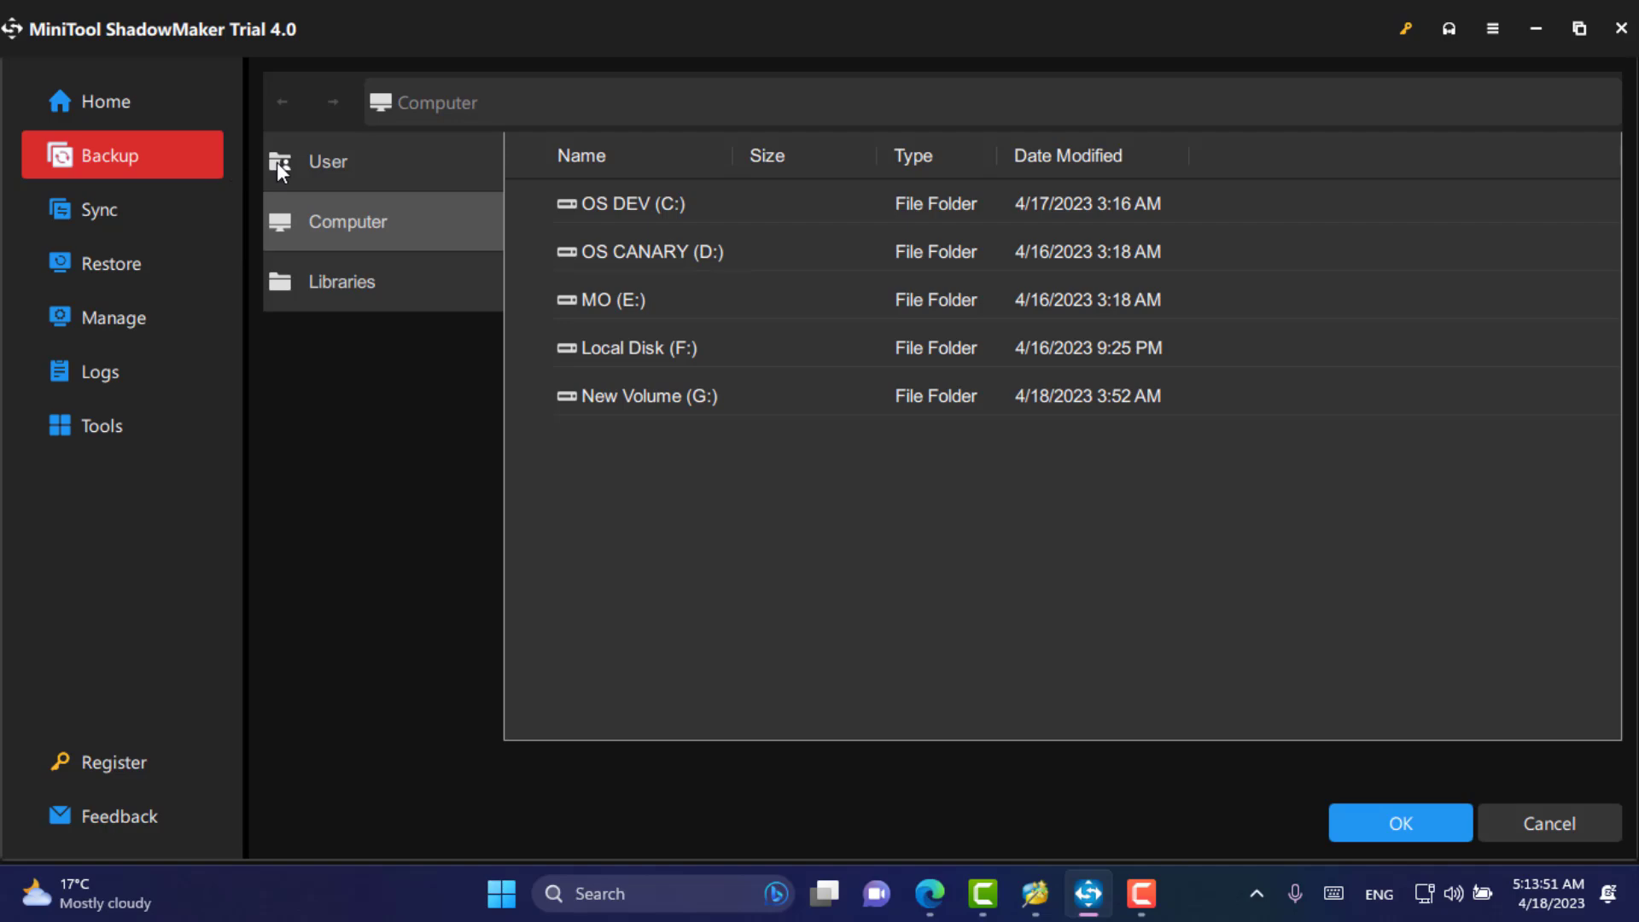
{"action": "left_click", "coordinate": [330, 166]}
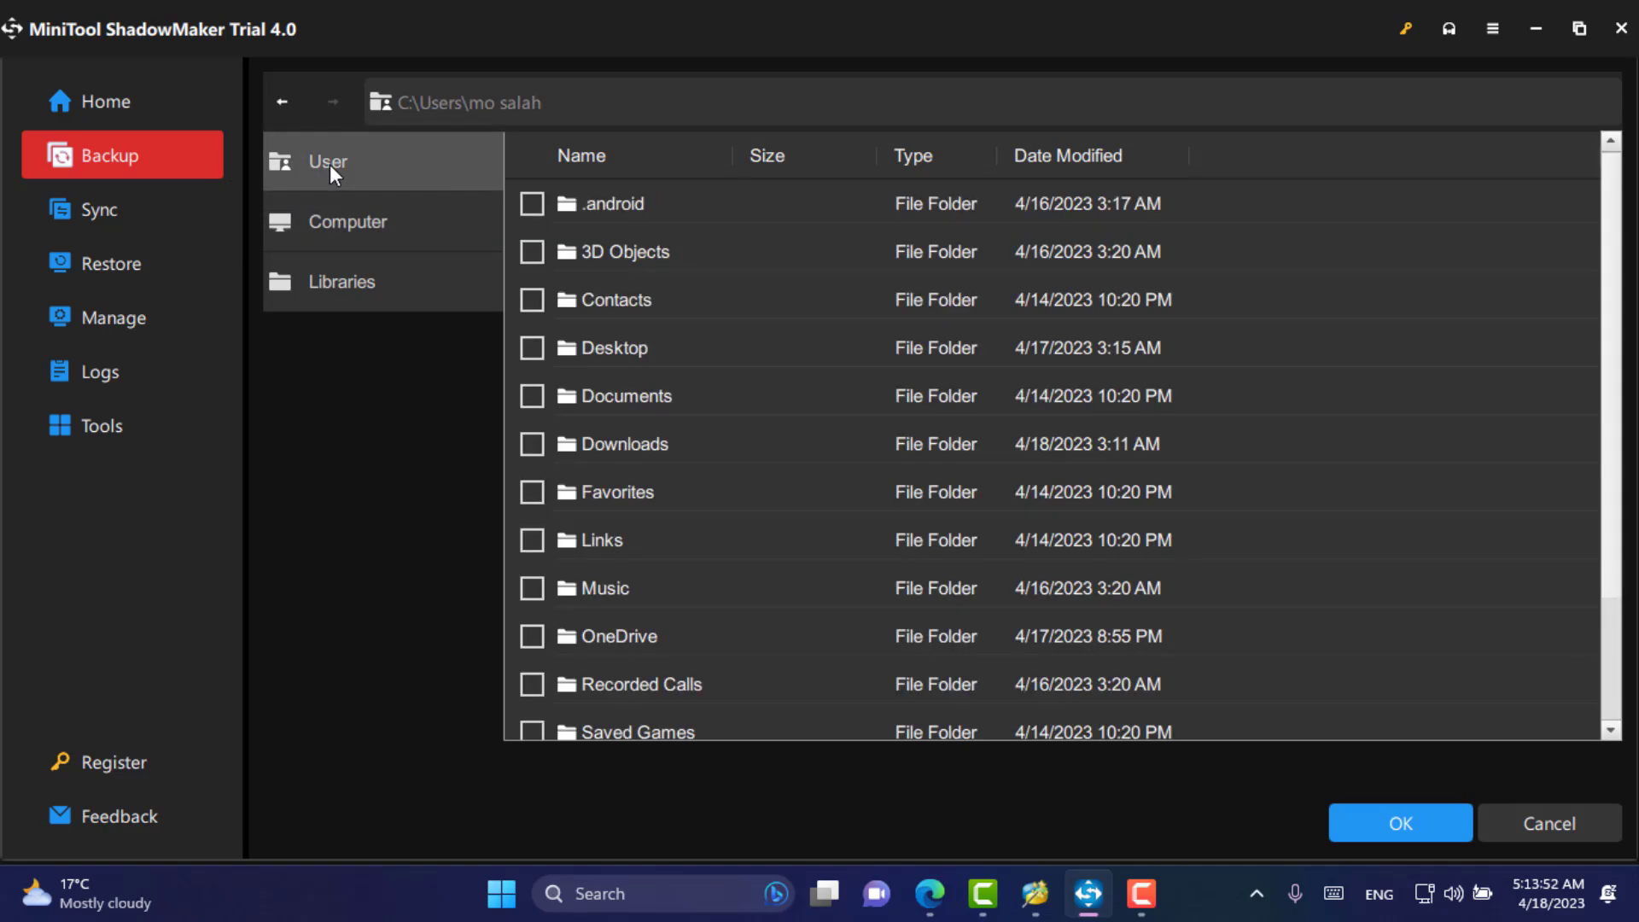
{"action": "left_click", "coordinate": [359, 290]}
{"action": "left_click", "coordinate": [288, 99]}
{"action": "left_click", "coordinate": [125, 160]}
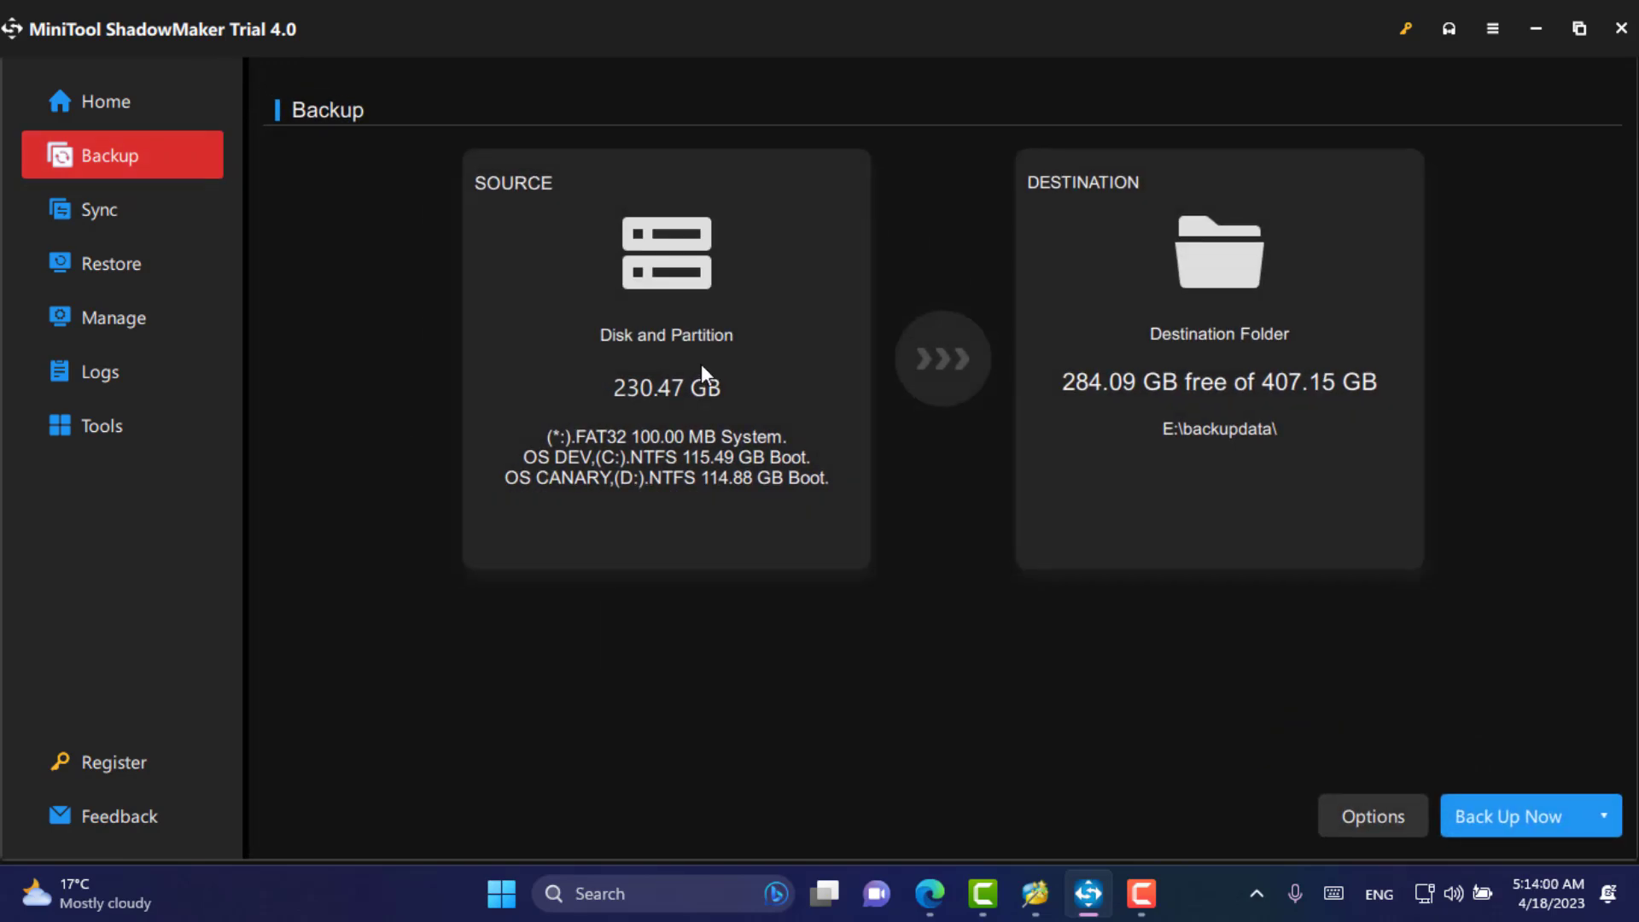
Confirm disk 1's FAT32 System, OS DEV (C:) and OS CANARY (D:) partitions as backup source, and view the available destinations.
{"action": "left_click", "coordinate": [700, 364]}
{"action": "left_click", "coordinate": [485, 199]}
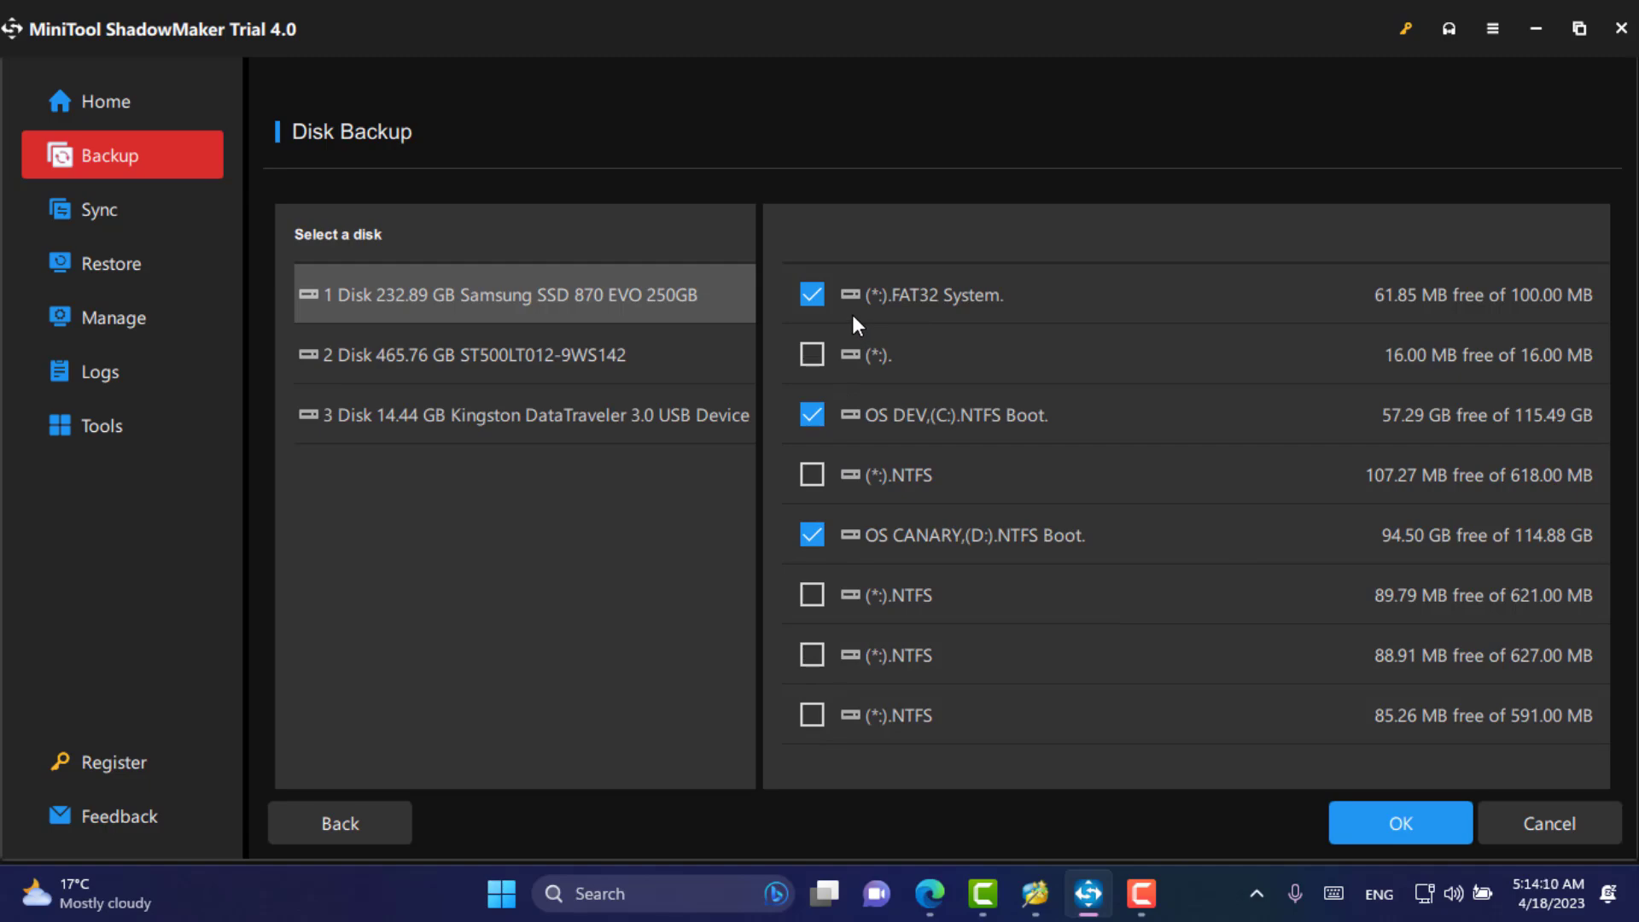
{"action": "left_click", "coordinate": [1404, 827]}
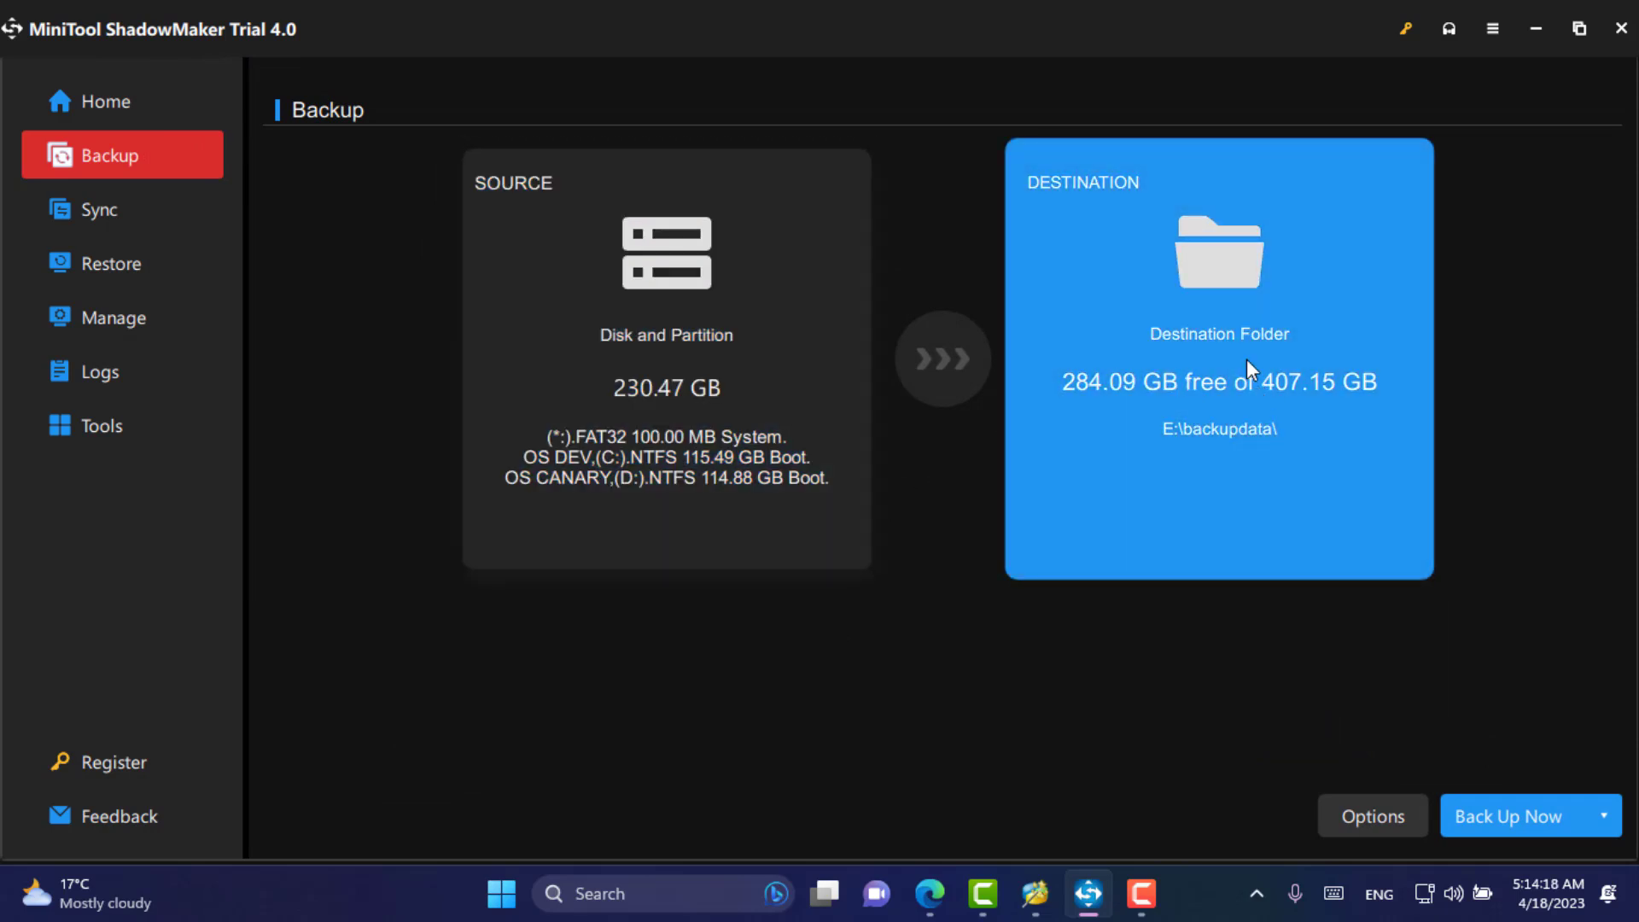
{"action": "left_click", "coordinate": [1088, 500]}
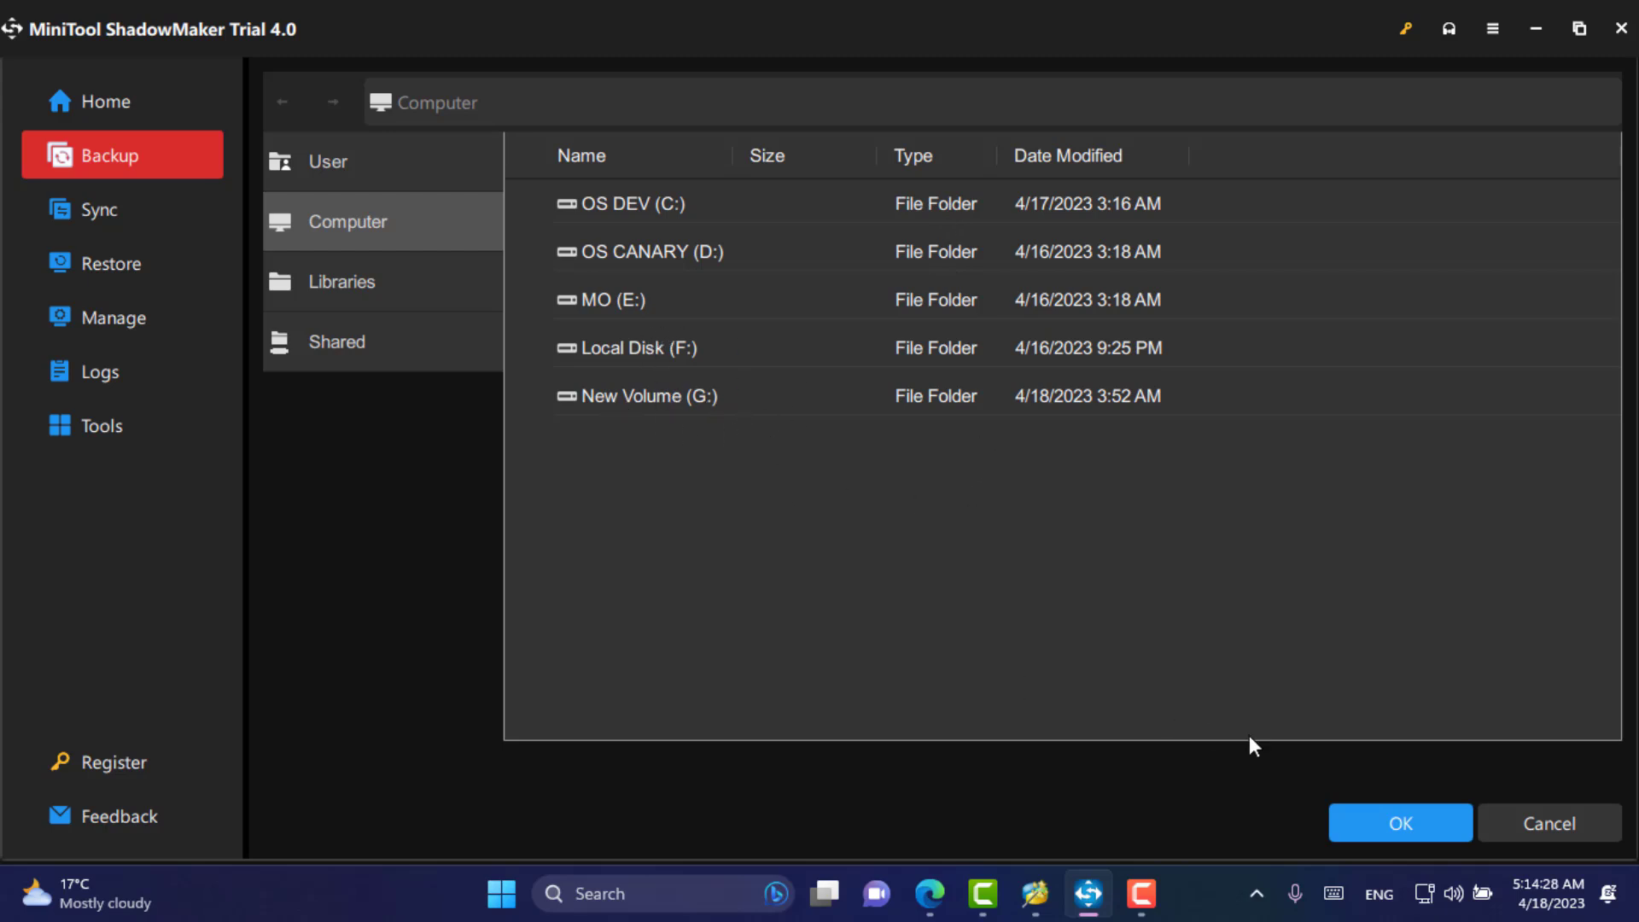
Examine the User, Computer and Libraries locations available as the Sync source.
{"action": "left_click", "coordinate": [77, 205]}
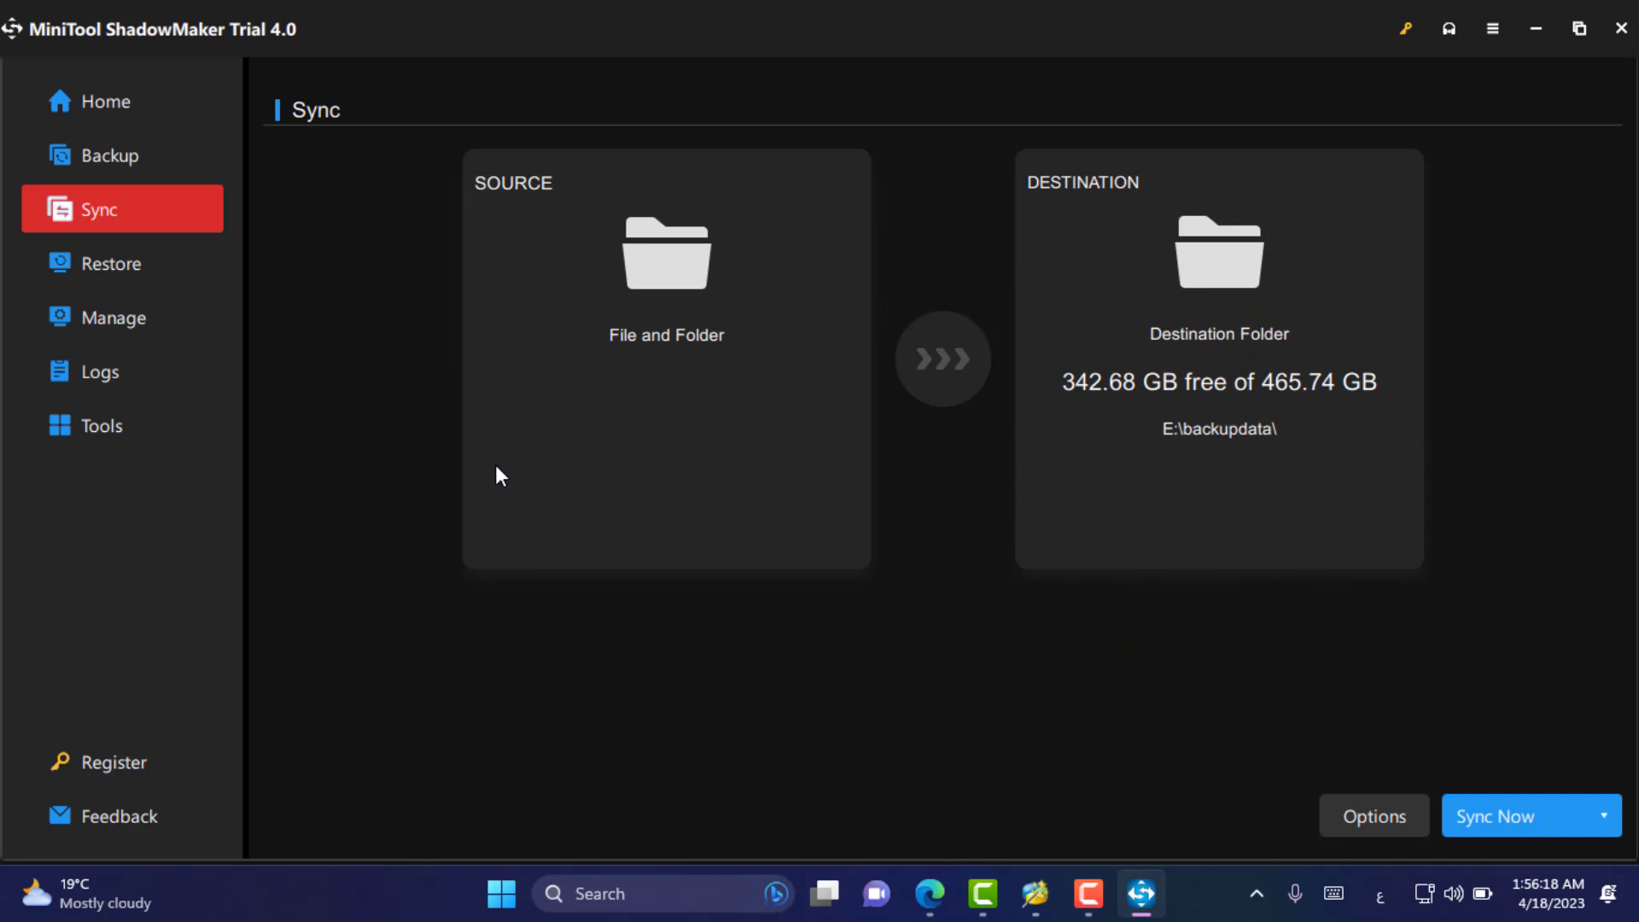
{"action": "left_click", "coordinate": [650, 340]}
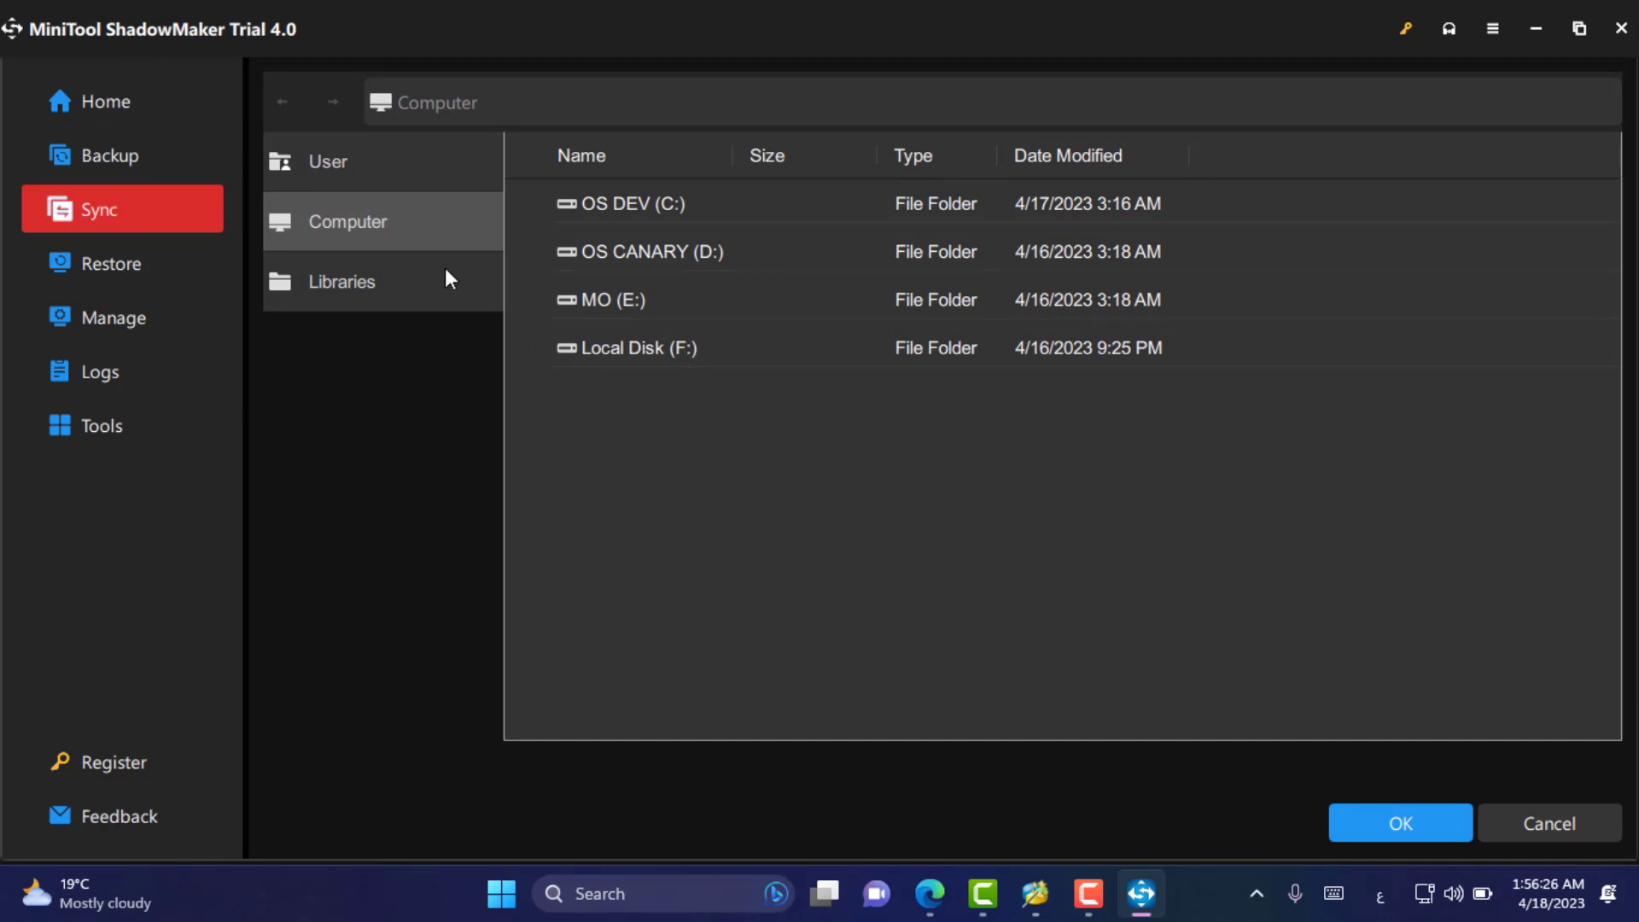
{"action": "left_click", "coordinate": [333, 162]}
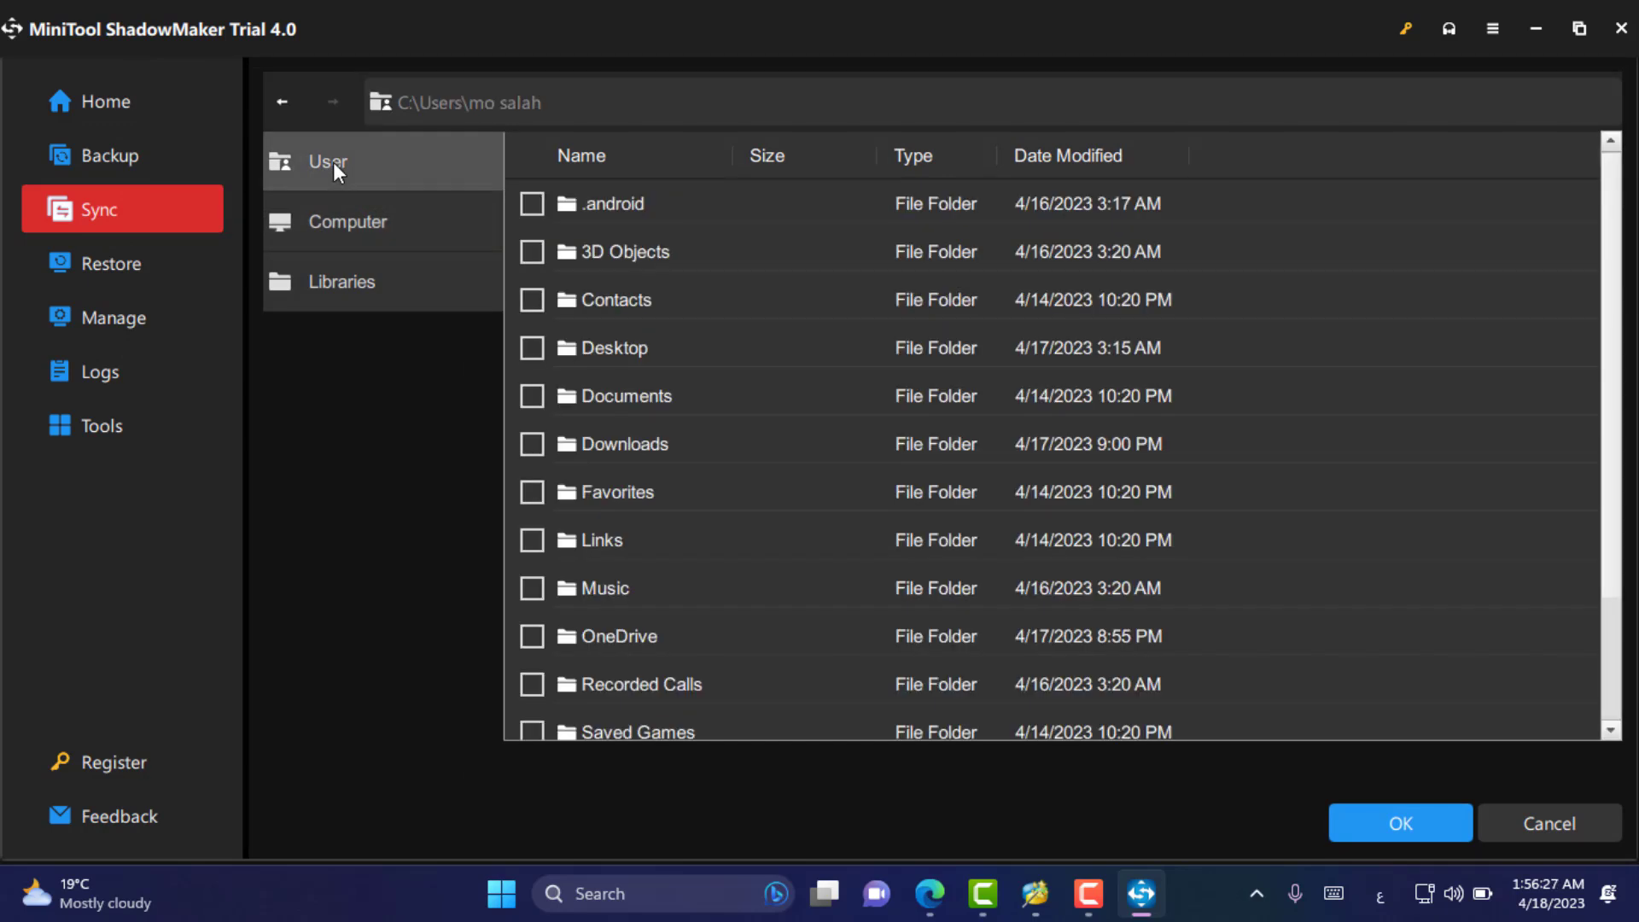
{"action": "left_click", "coordinate": [374, 218]}
{"action": "left_click", "coordinate": [354, 283]}
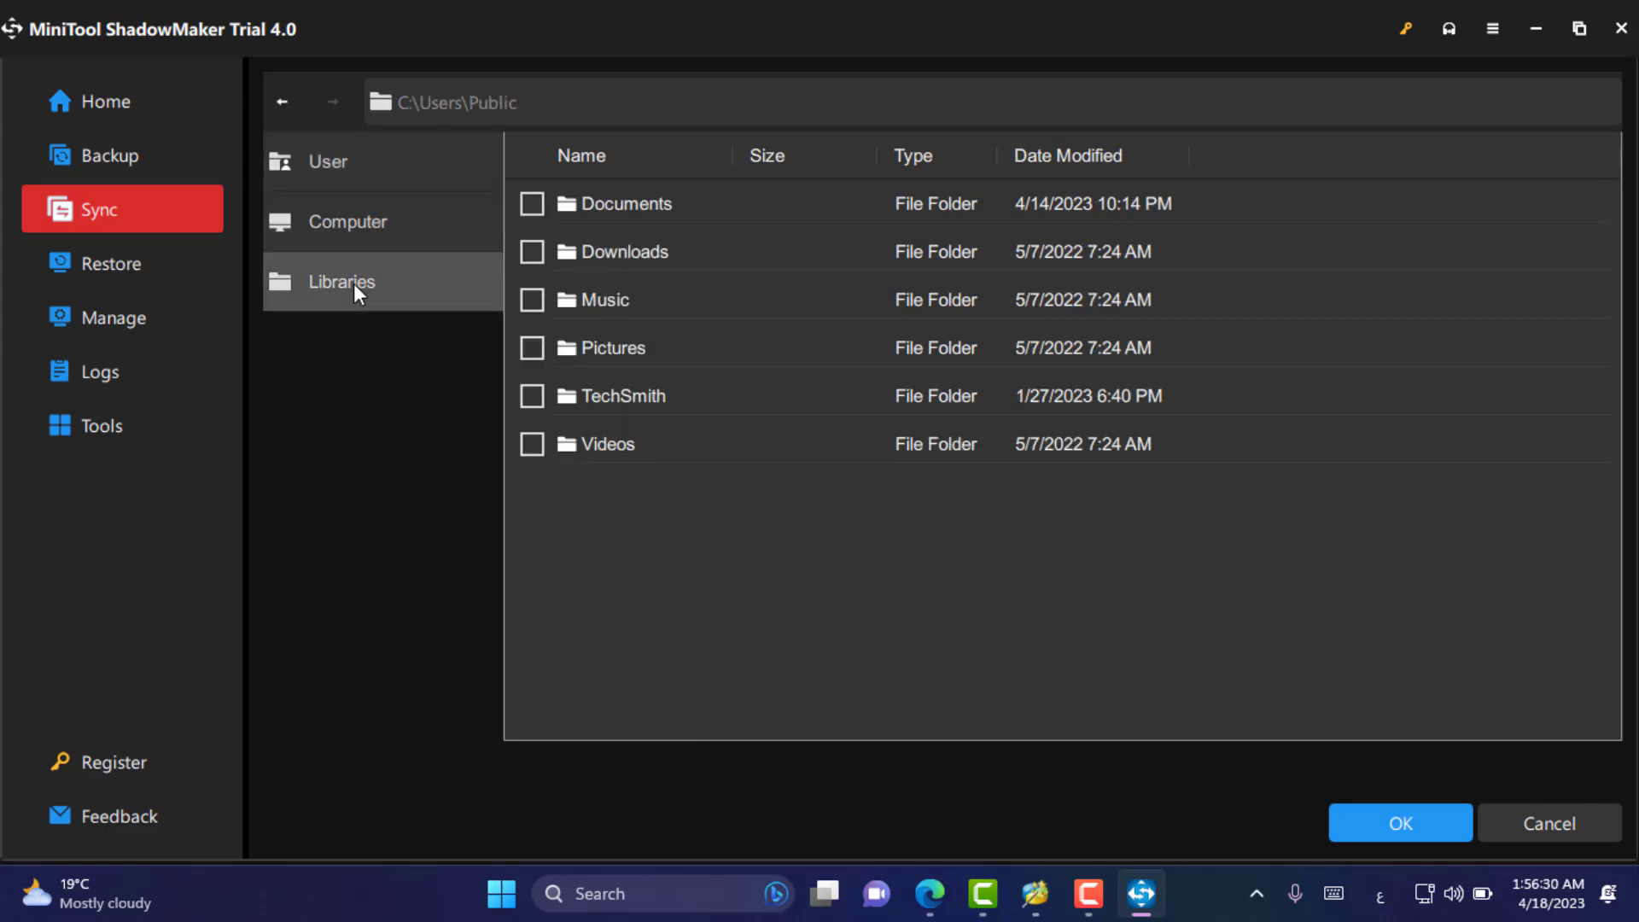
Examine ShadowMaker's Restore, Manage and Tools pages.
{"action": "left_click", "coordinate": [100, 274]}
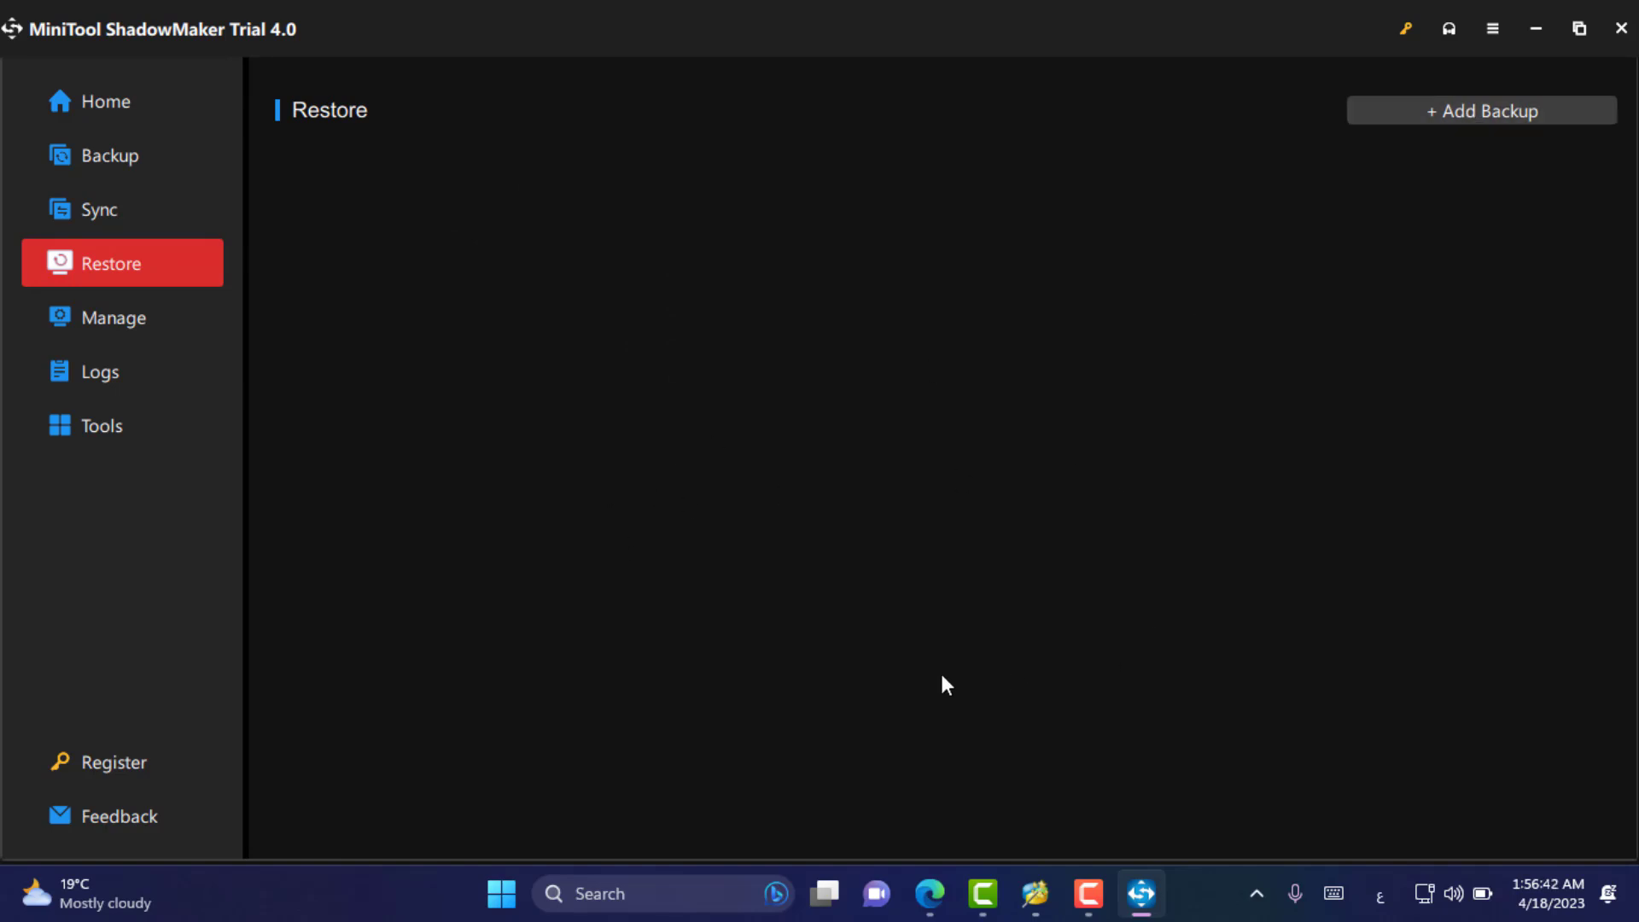
{"action": "left_click", "coordinate": [77, 318]}
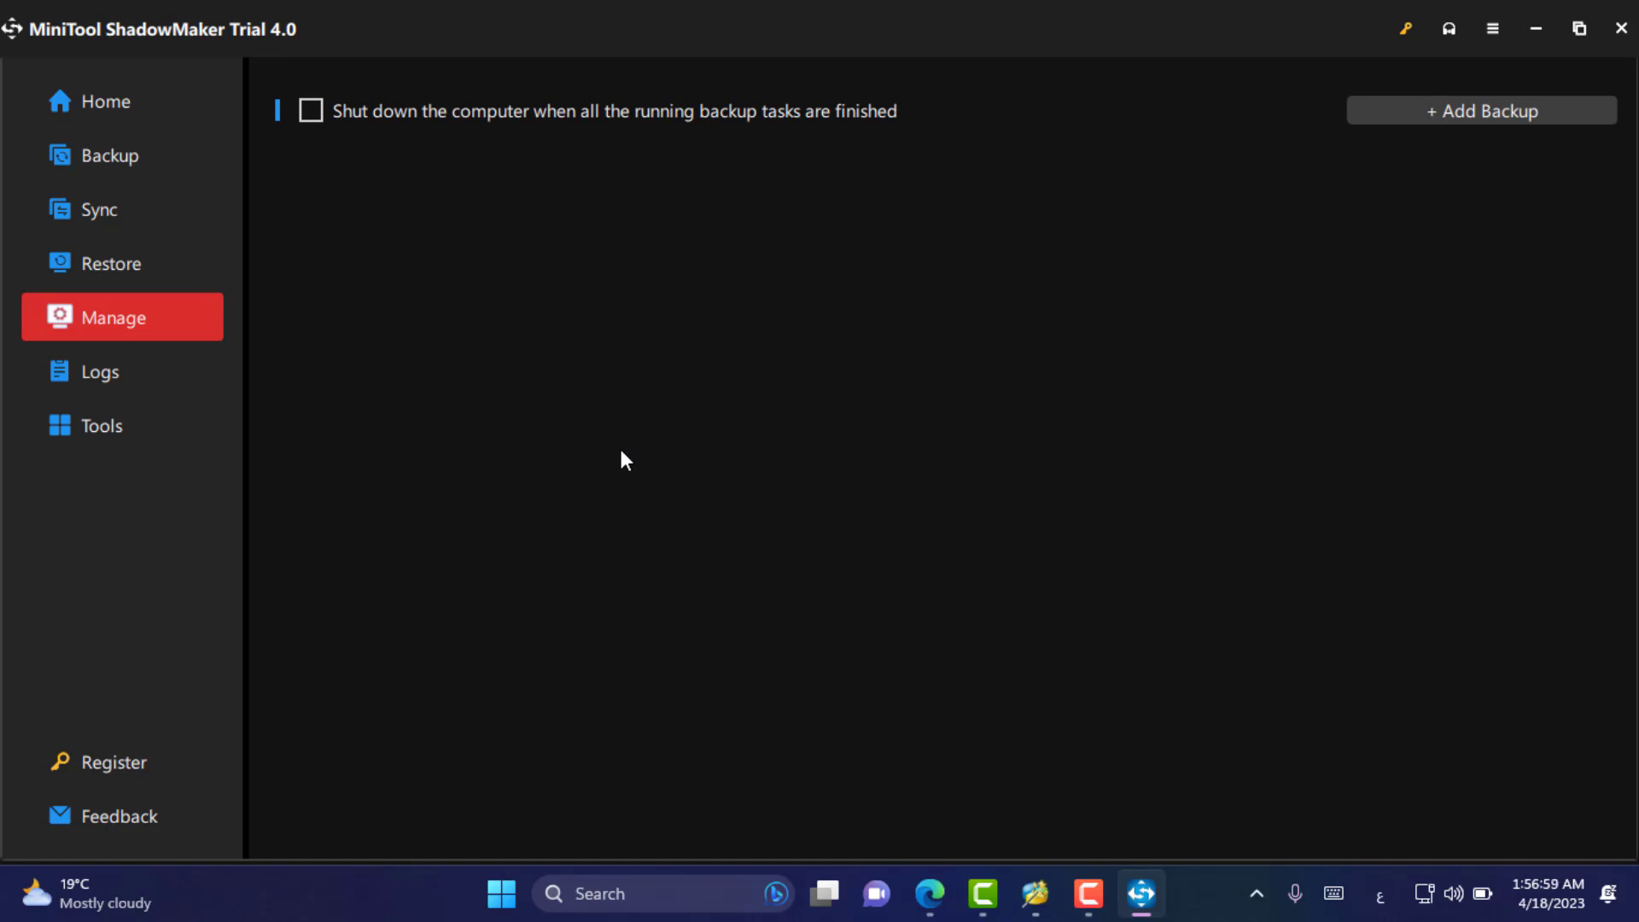
{"action": "left_click", "coordinate": [121, 421]}
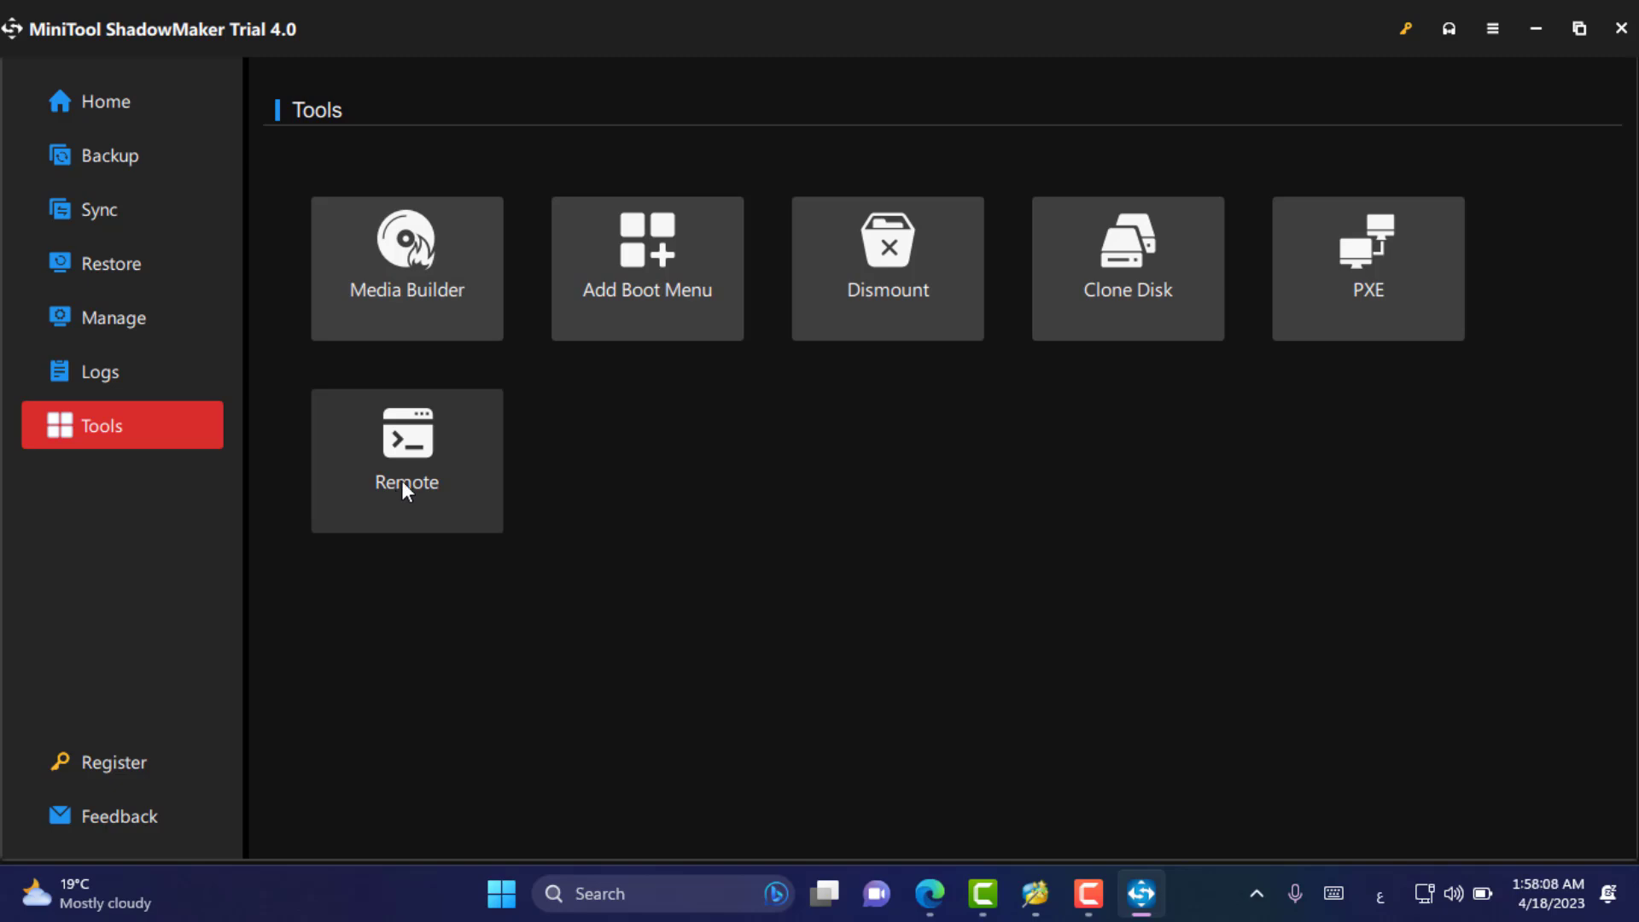
Go back through the Logs, Manage, Restore, Sync and Backup pages to Home, and exit ShadowMaker.
{"action": "left_click", "coordinate": [111, 372]}
{"action": "left_click", "coordinate": [118, 321]}
{"action": "left_click", "coordinate": [115, 279]}
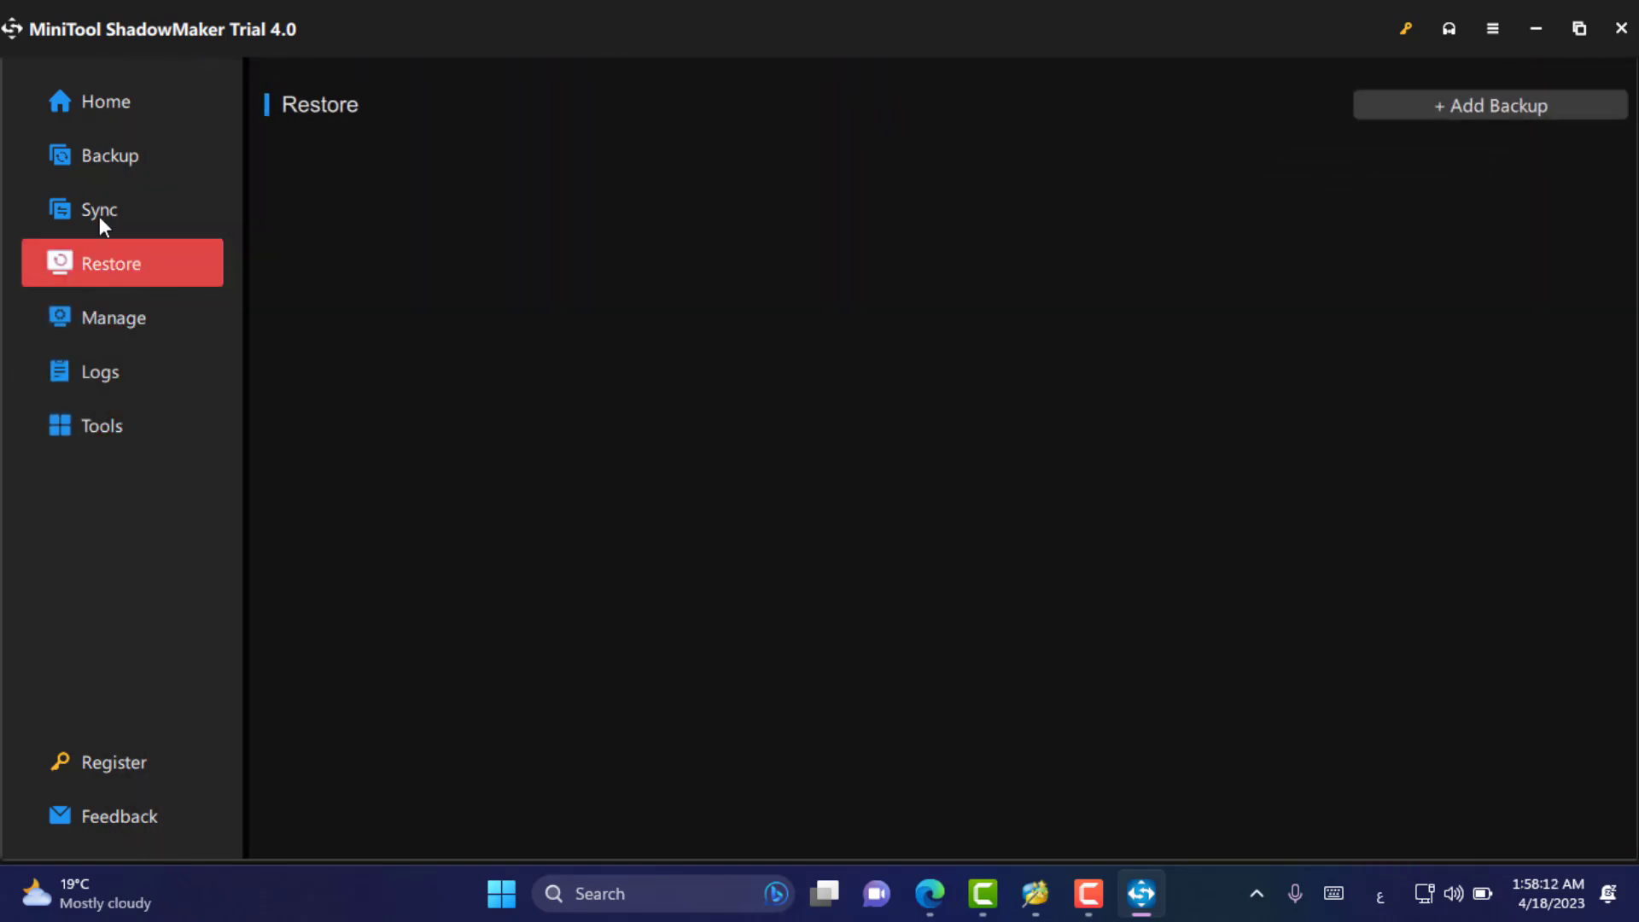
{"action": "left_click", "coordinate": [101, 215]}
{"action": "left_click", "coordinate": [129, 156]}
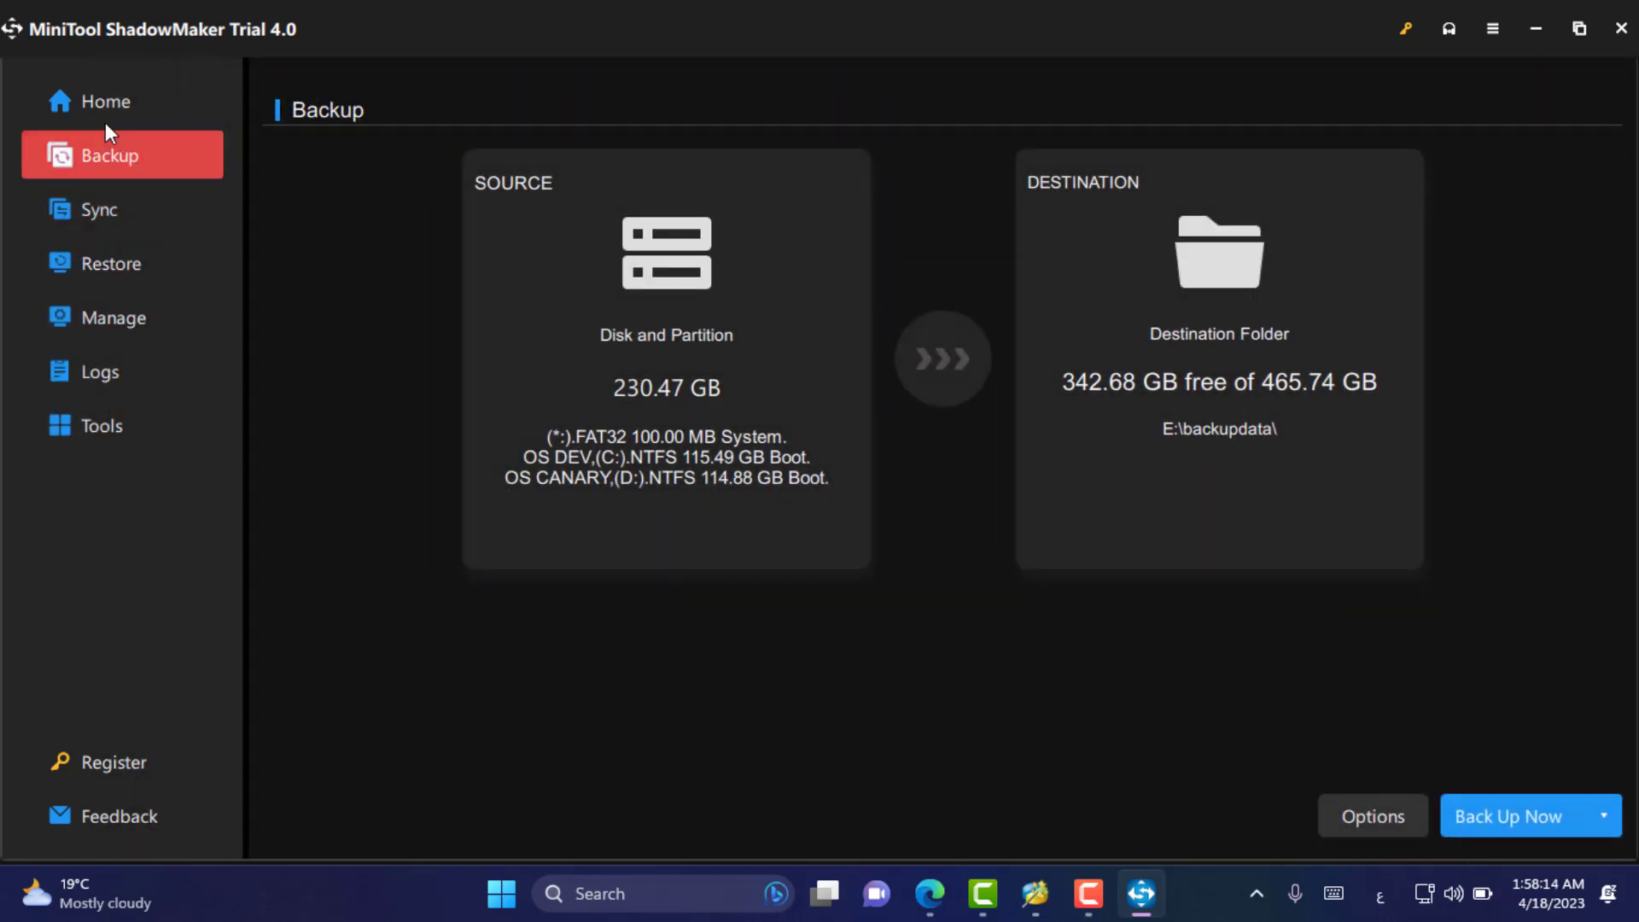
{"action": "left_click", "coordinate": [99, 106]}
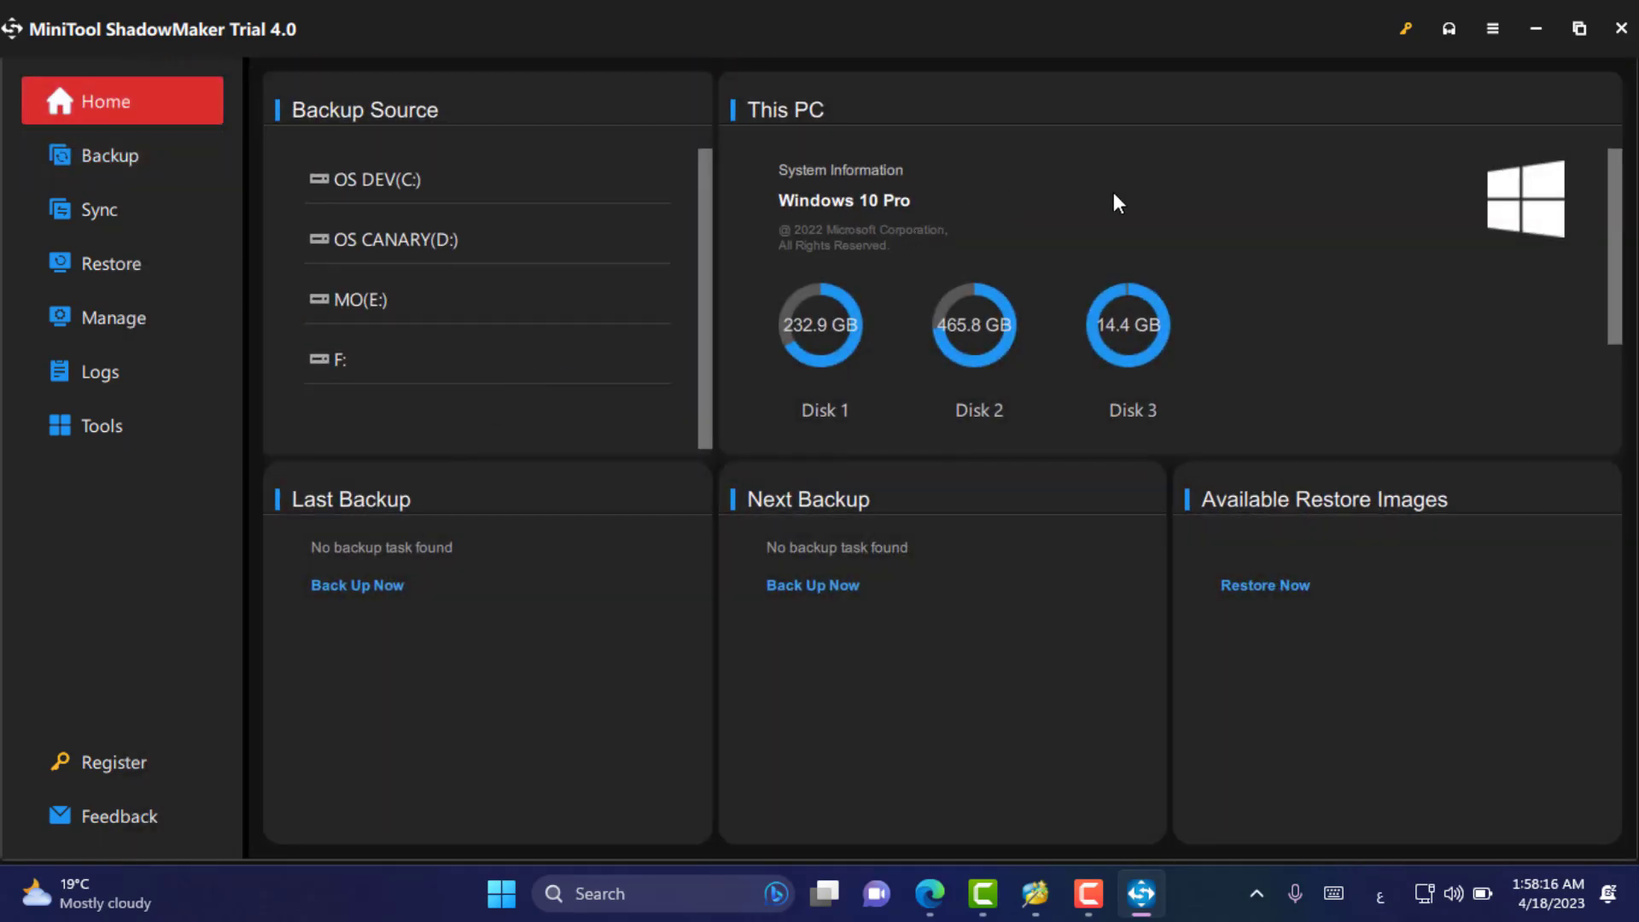
{"action": "left_click", "coordinate": [1621, 29]}
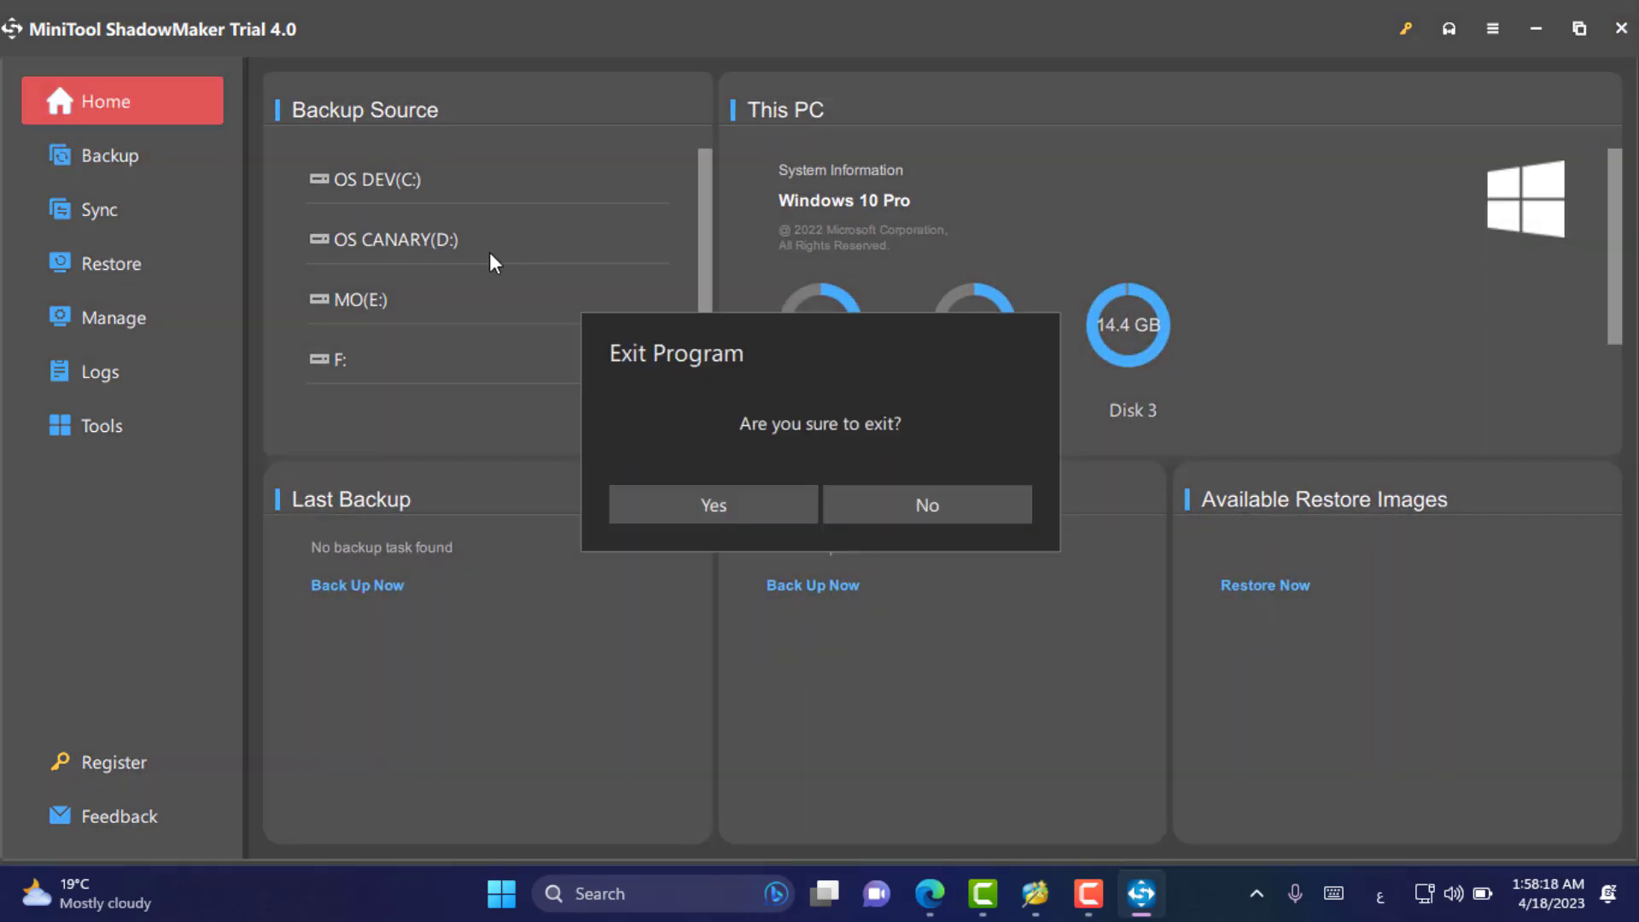
{"action": "left_click", "coordinate": [724, 502]}
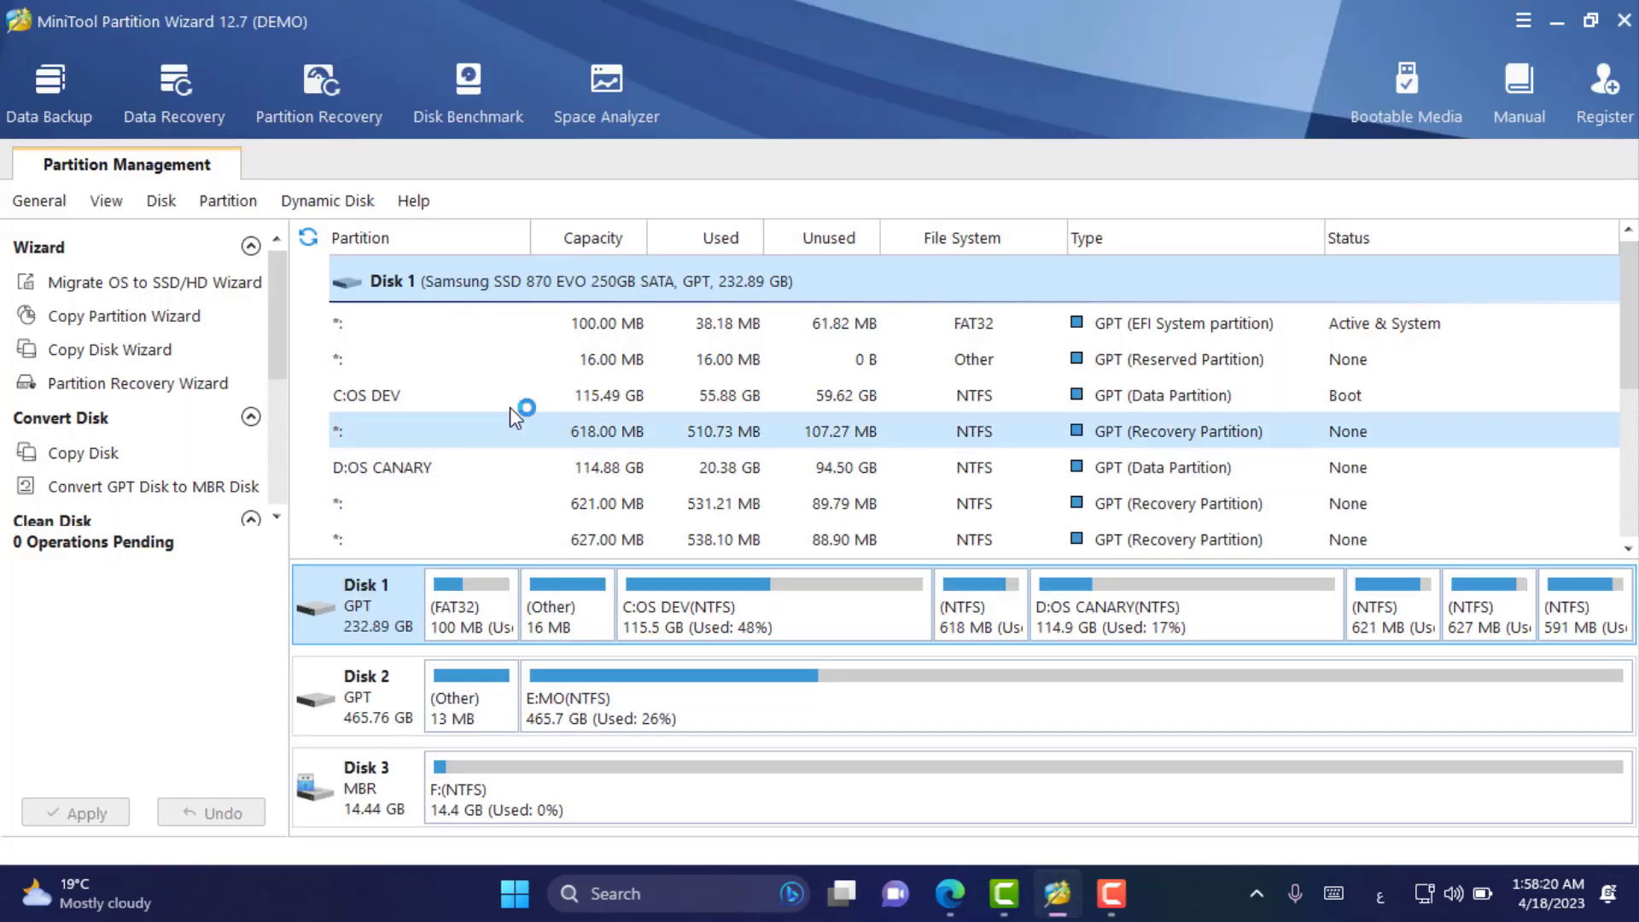
Examine the Data Recovery drive list and the Partition Recovery Wizard's welcome page, then cancel the wizard.
{"action": "left_click", "coordinate": [176, 110]}
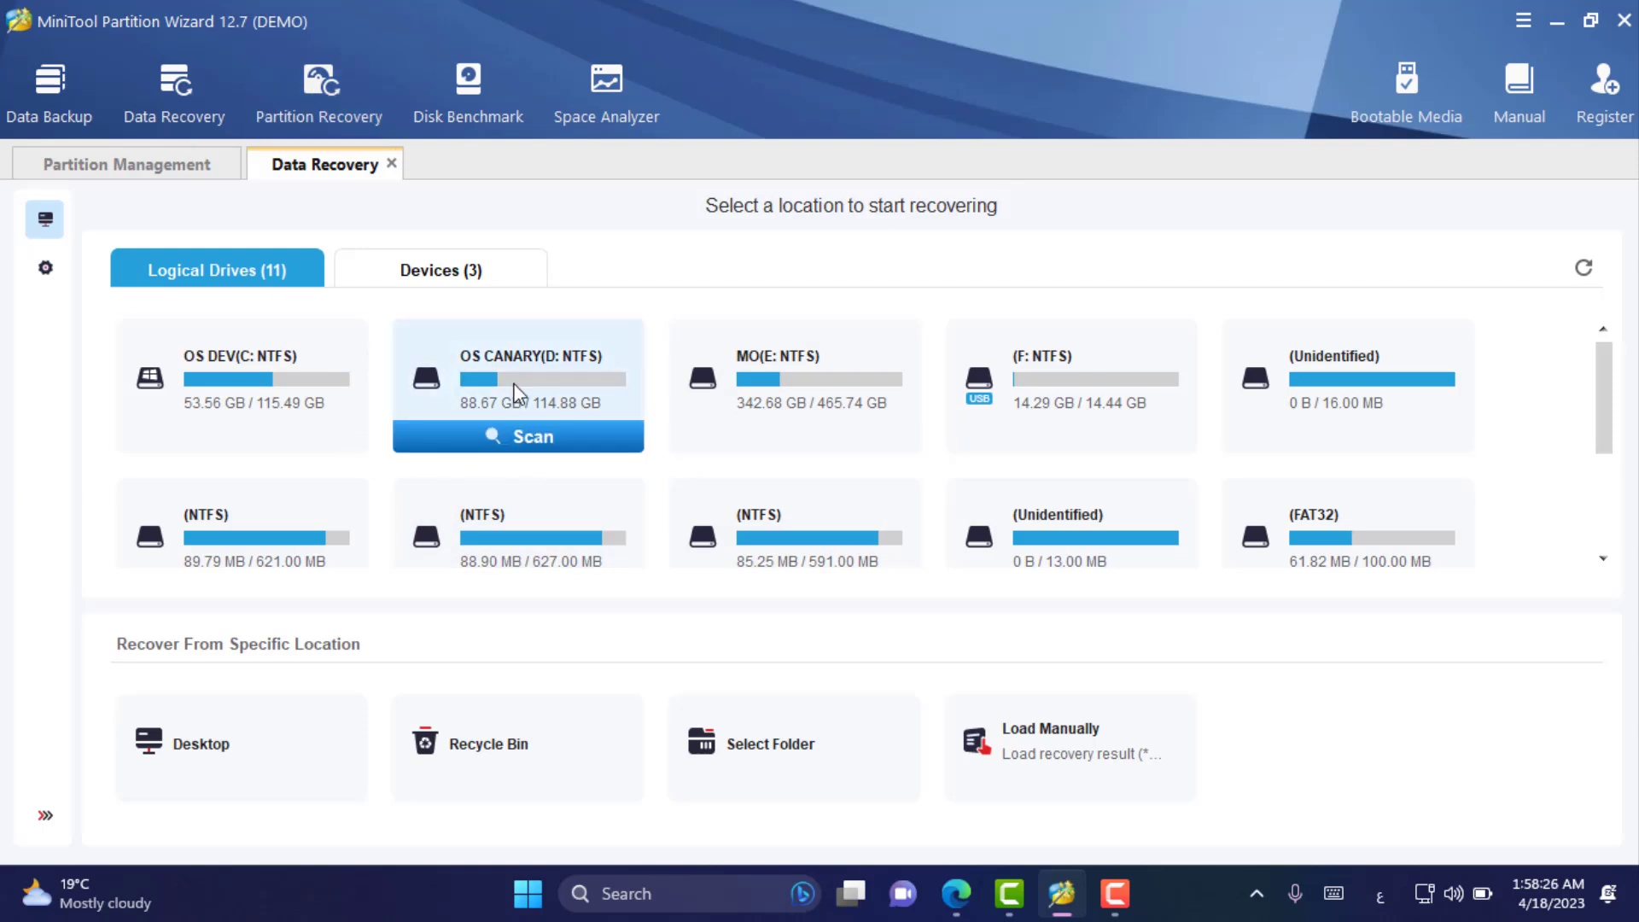
{"action": "mouse_move", "coordinate": [783, 401]}
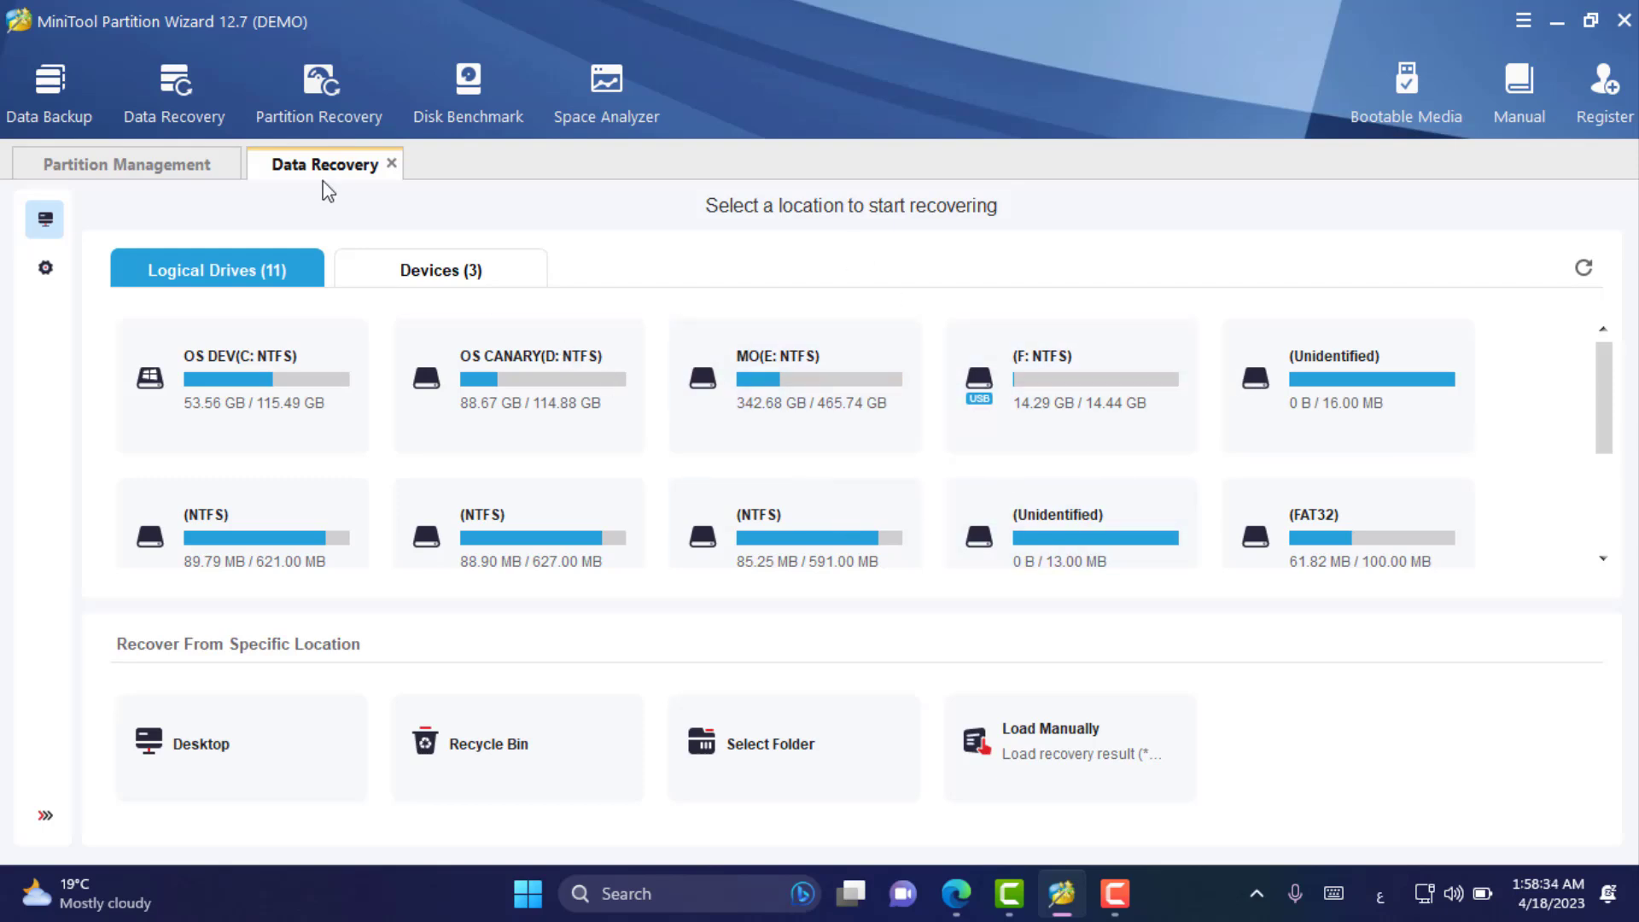
{"action": "left_click", "coordinate": [309, 109]}
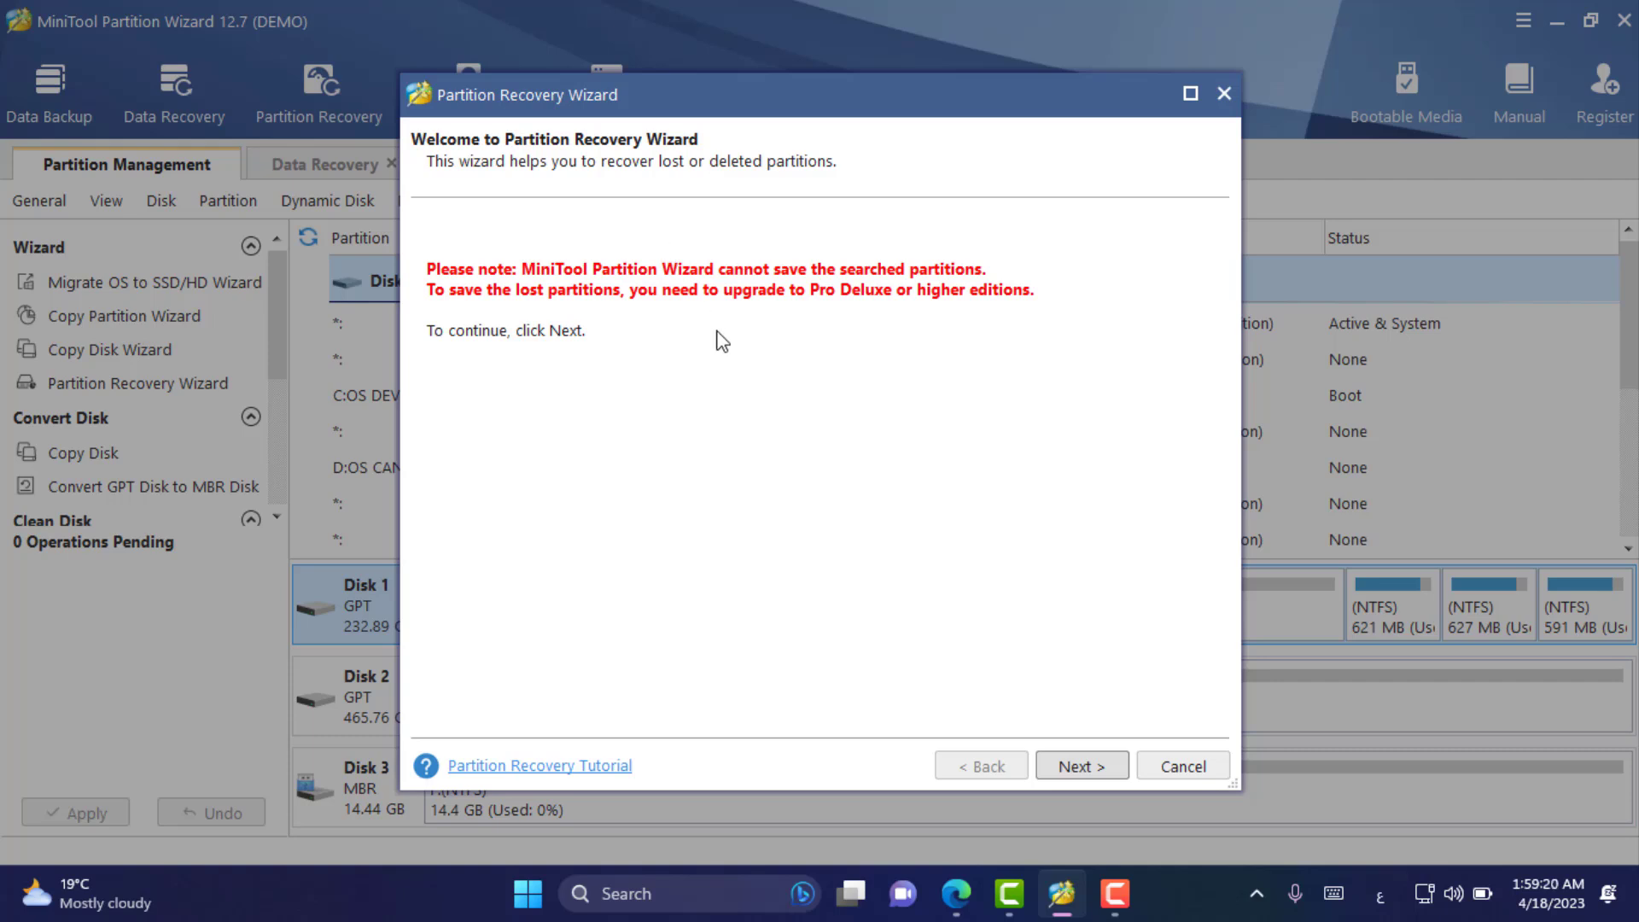
{"action": "left_click", "coordinate": [1184, 765]}
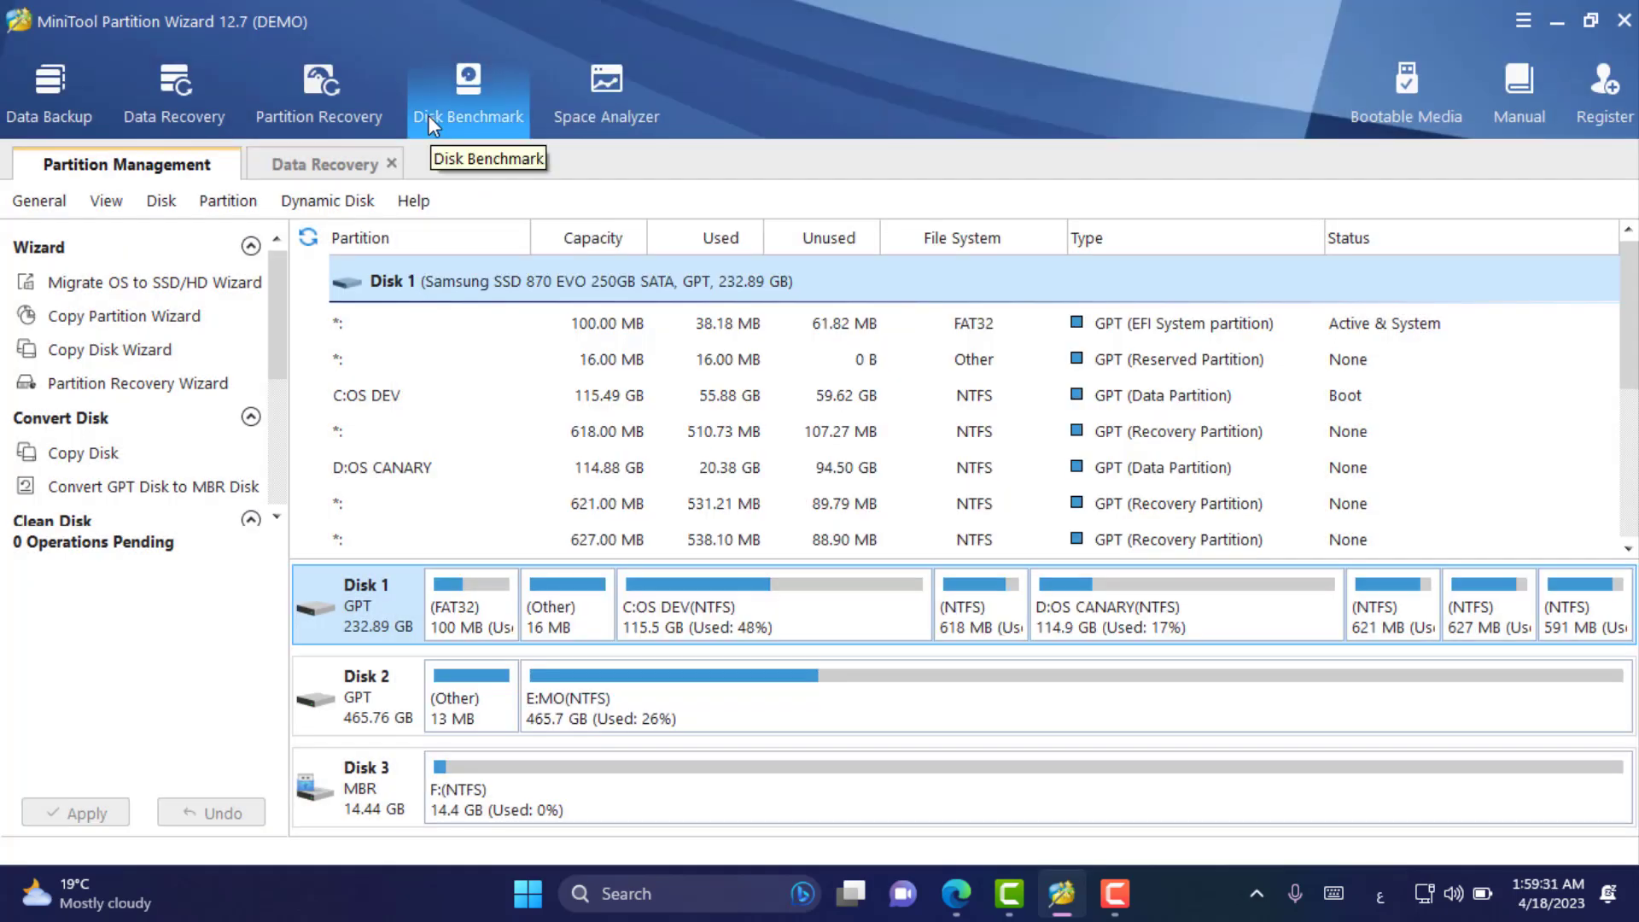
Examine the Disk Benchmark settings and Space Analyzer's scan of the C: OS DEV drive, and return to Partition Management.
{"action": "left_click", "coordinate": [430, 116]}
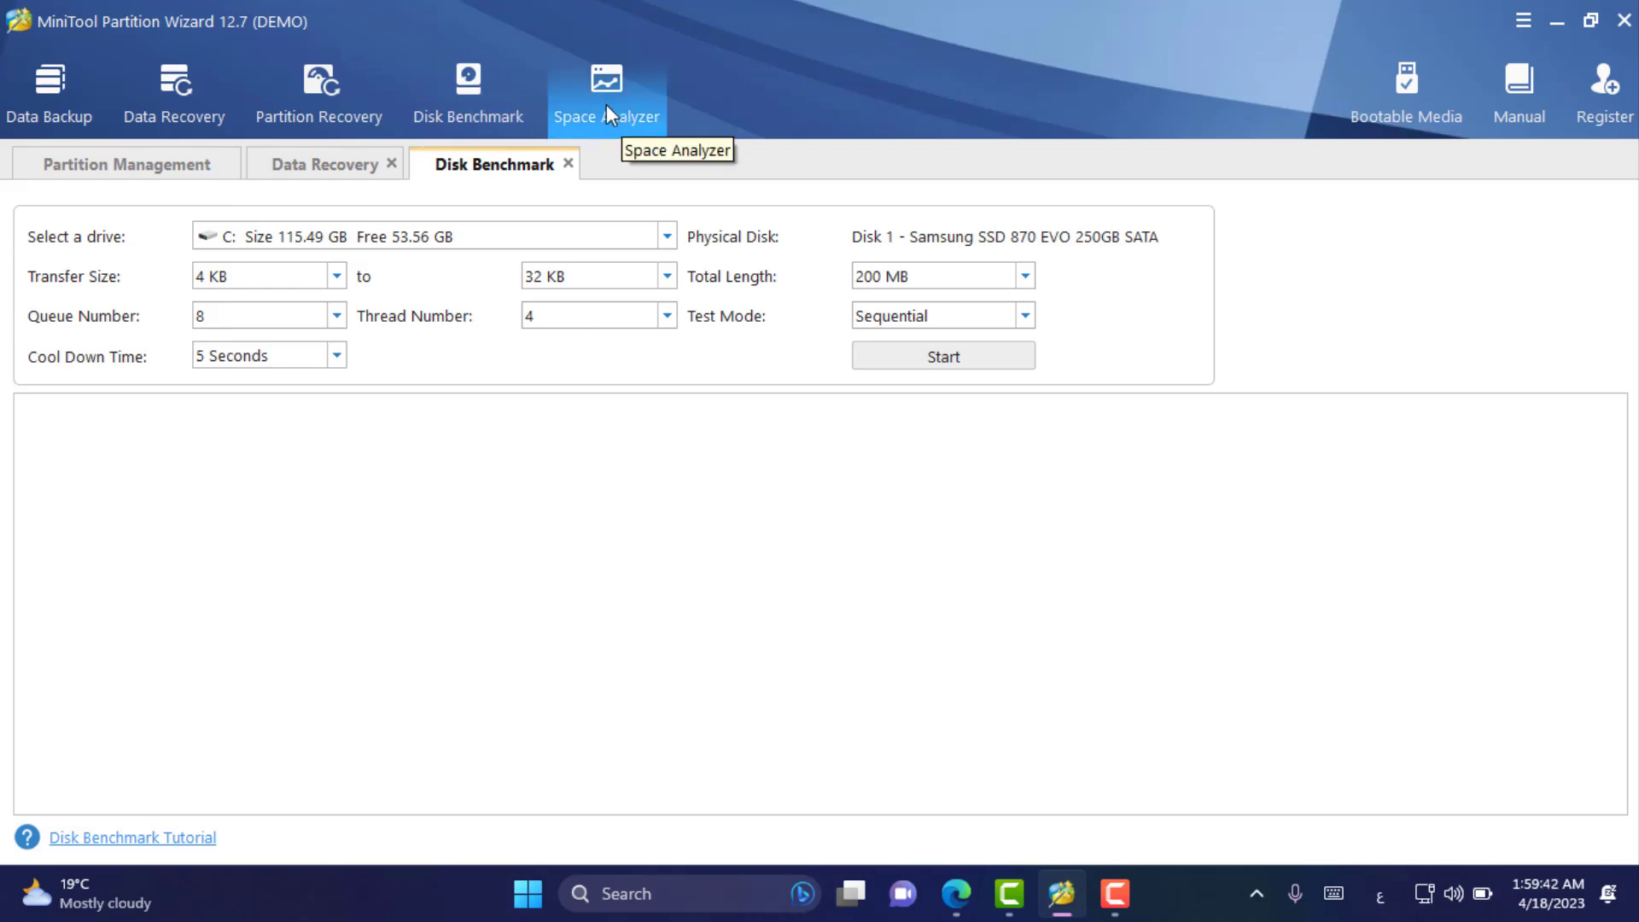
{"action": "left_click", "coordinate": [657, 116]}
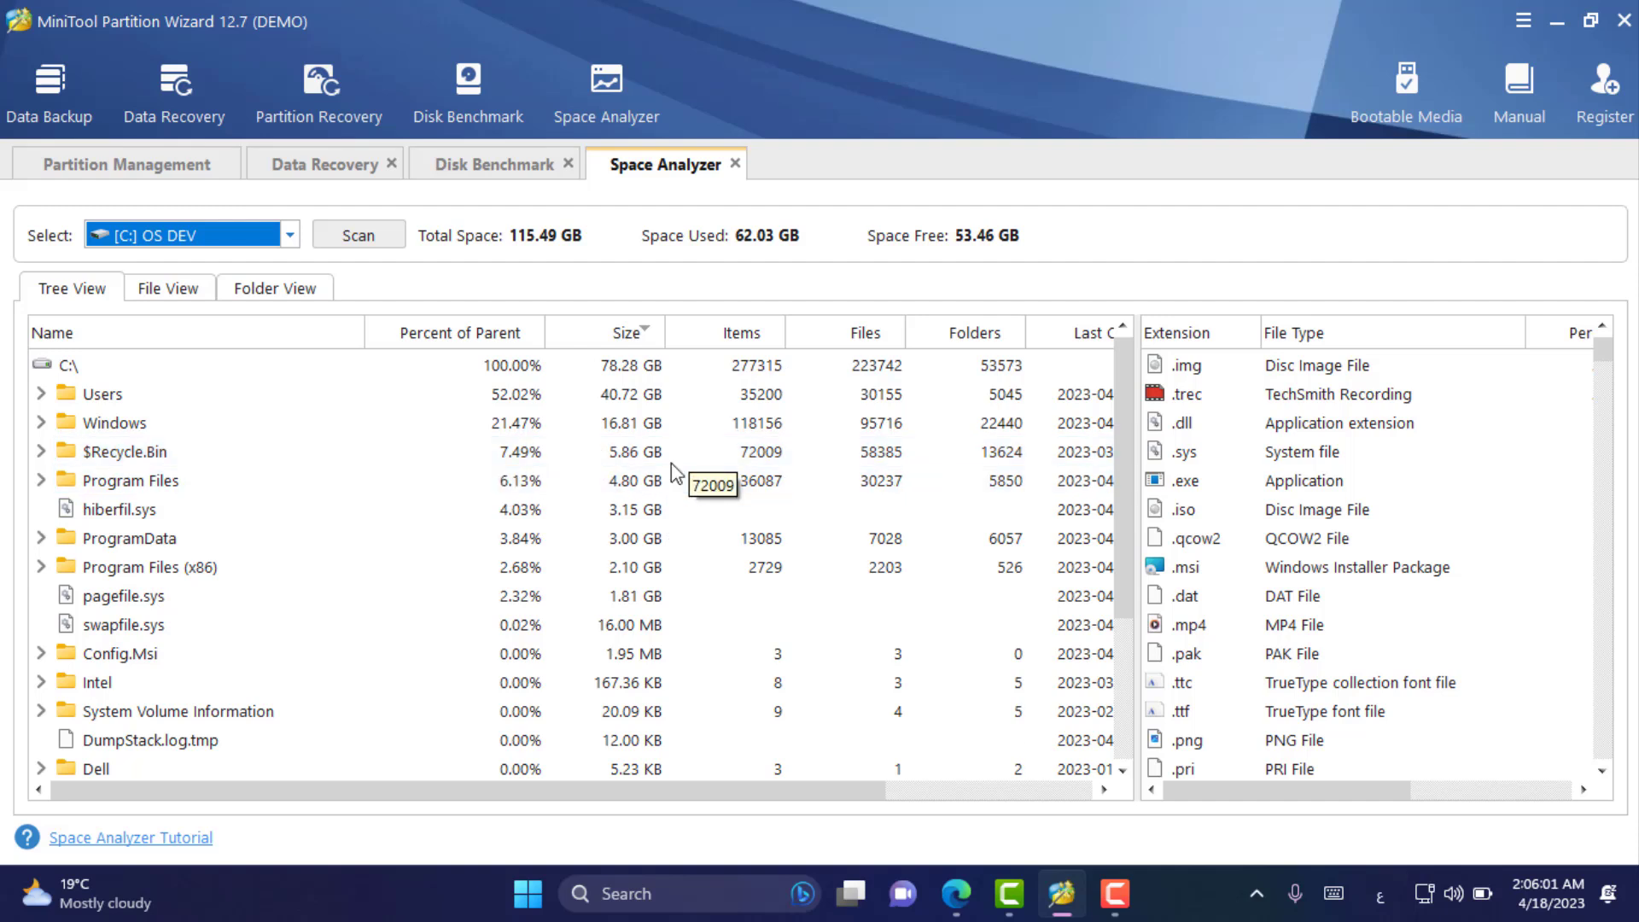
{"action": "left_click", "coordinate": [103, 170]}
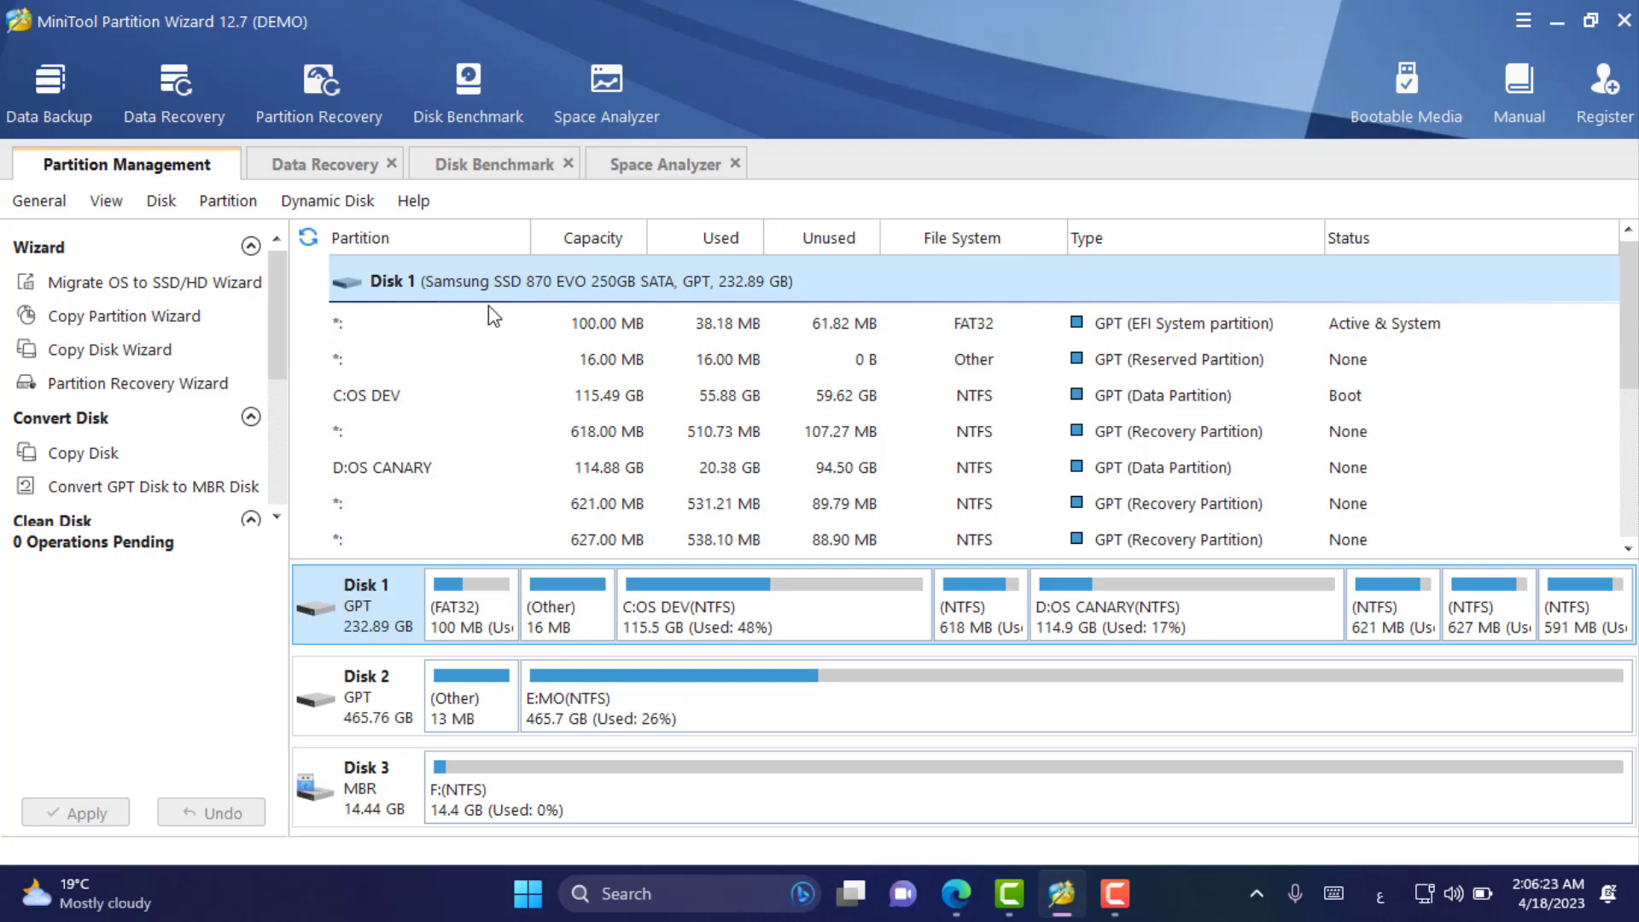
Examine the partition list of Disks 1 to 3 and the operations offered for the C: OS DEV partition.
{"action": "scroll", "coordinate": [499, 401], "scroll_direction": "down", "scroll_amount": 3}
{"action": "scroll", "coordinate": [508, 453], "scroll_direction": "up", "scroll_amount": 3}
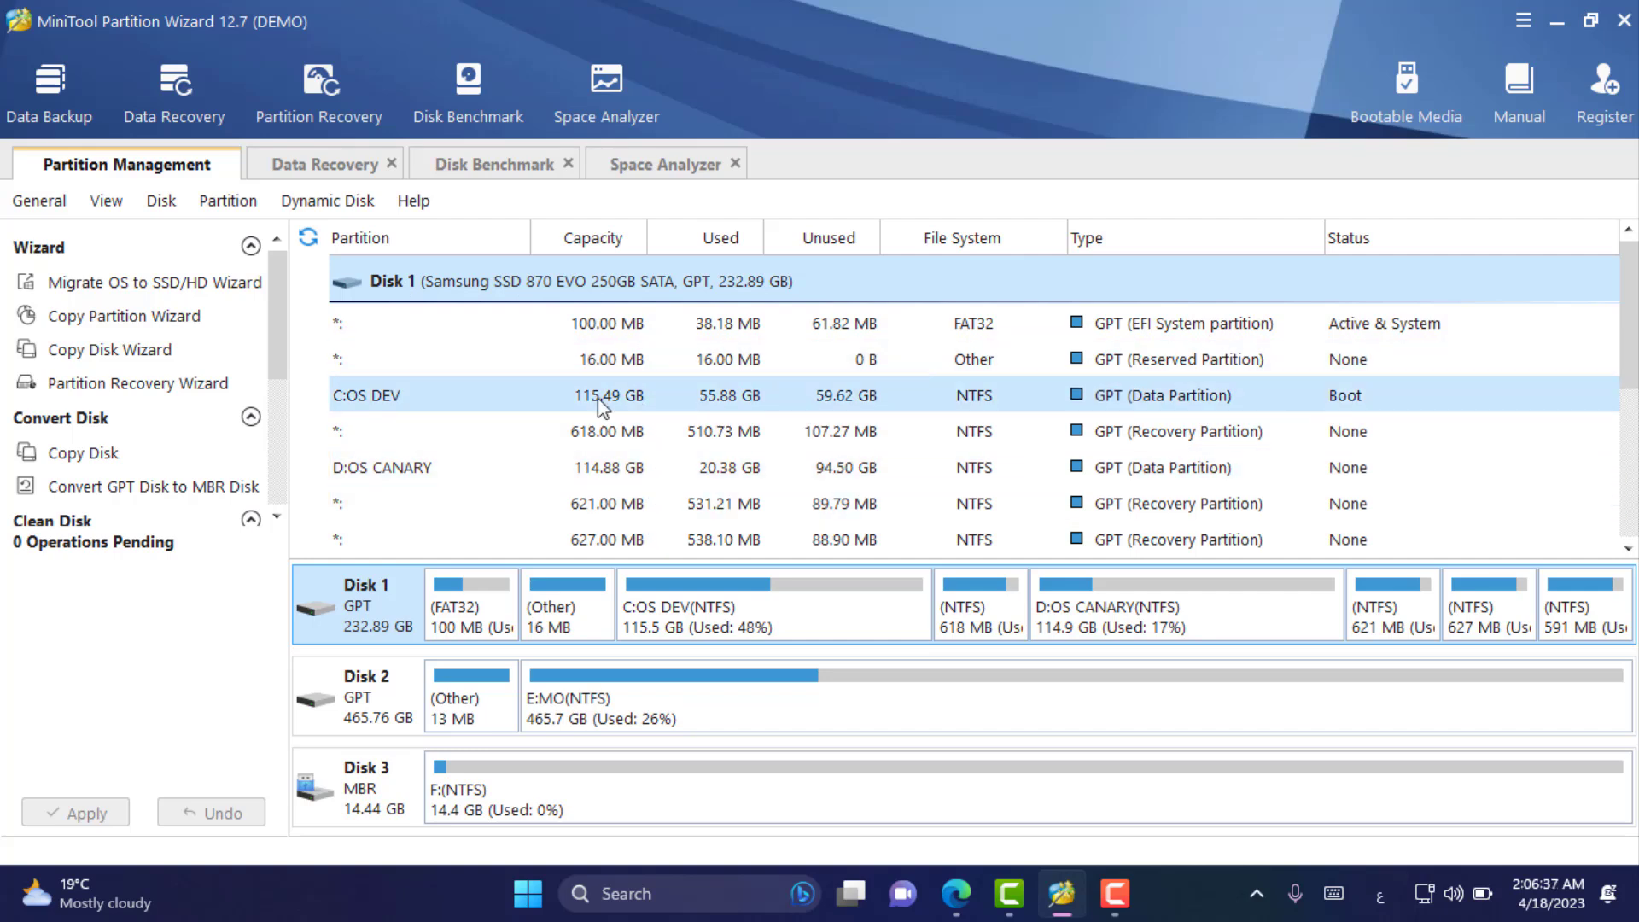
{"action": "scroll", "coordinate": [587, 403], "scroll_direction": "down", "scroll_amount": 2}
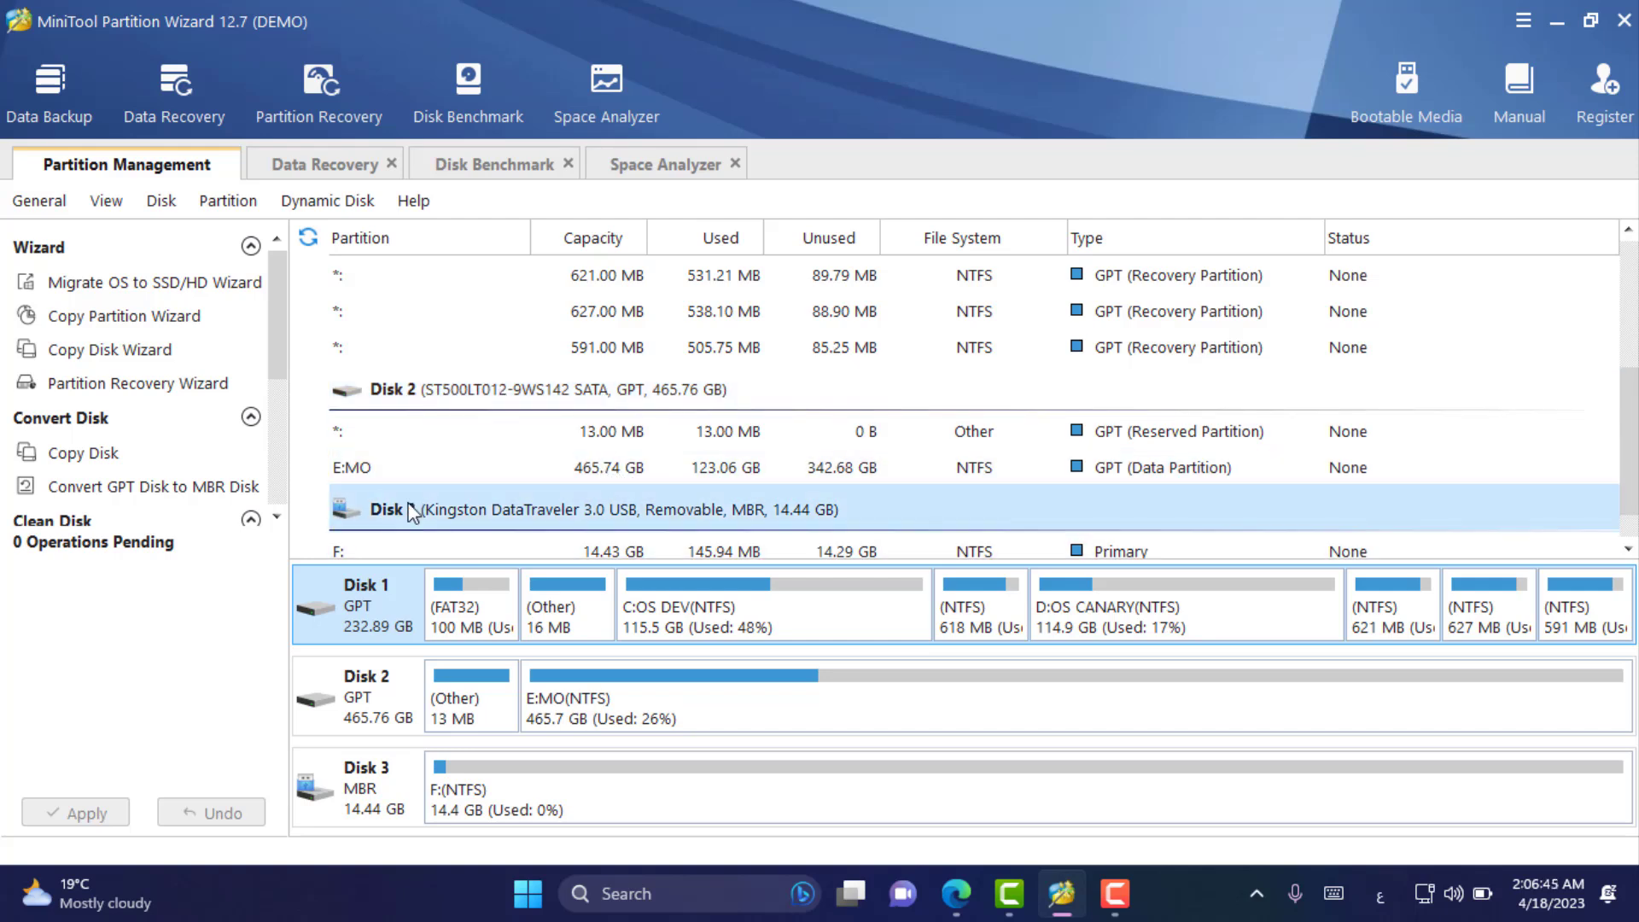
{"action": "scroll", "coordinate": [450, 531], "scroll_direction": "down", "scroll_amount": 1}
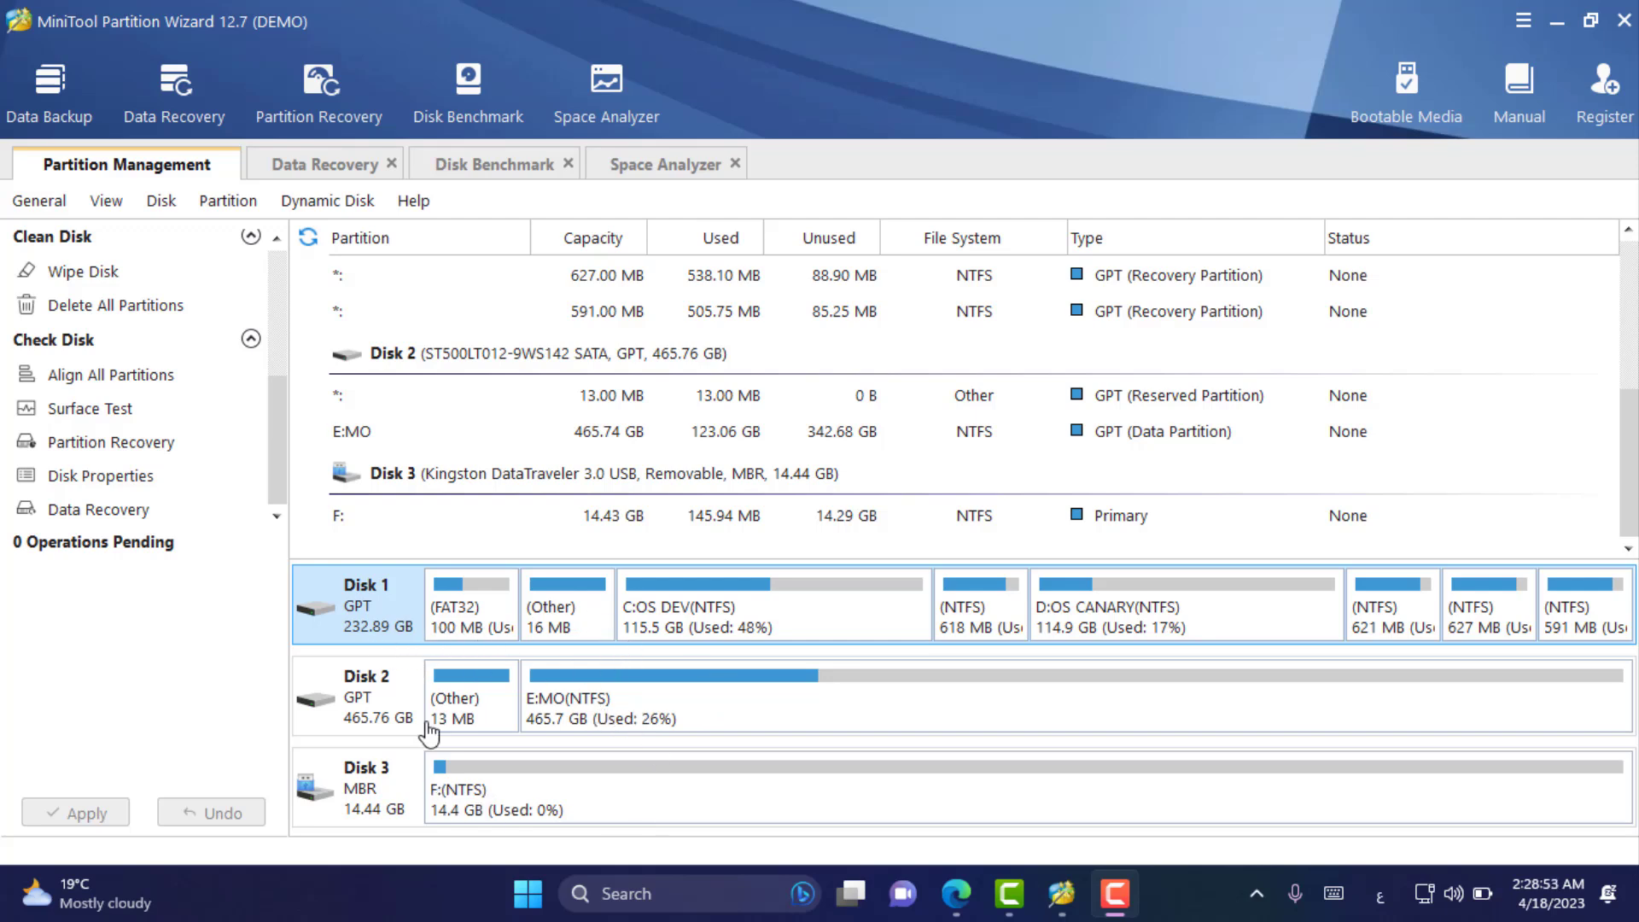
{"action": "right_click", "coordinate": [706, 629]}
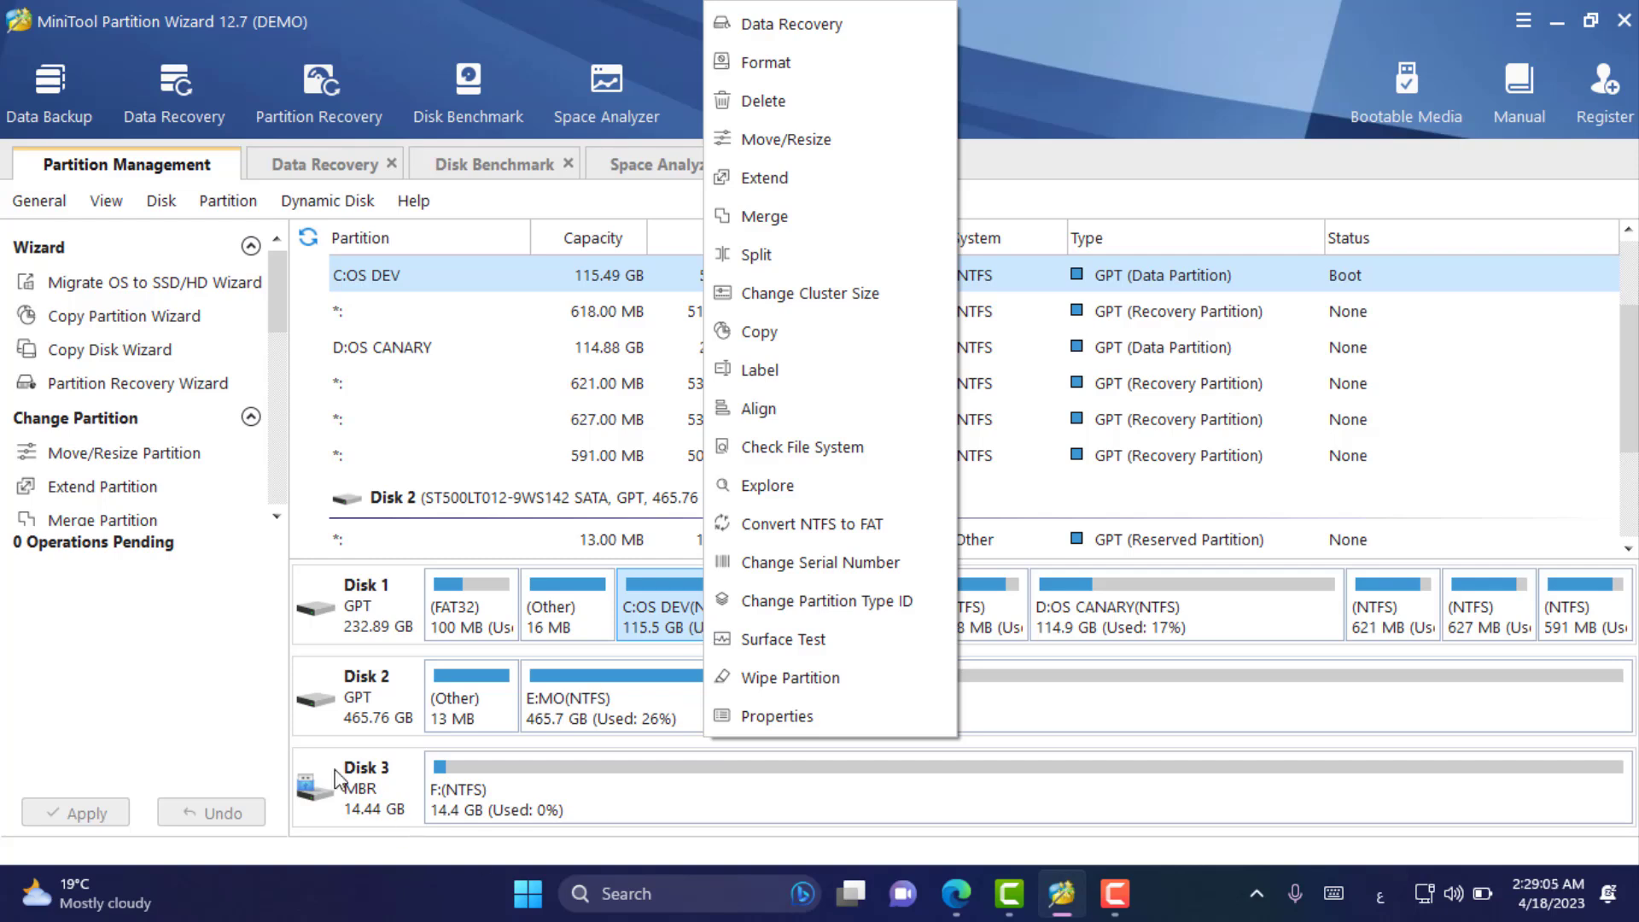
{"action": "left_click", "coordinate": [146, 751]}
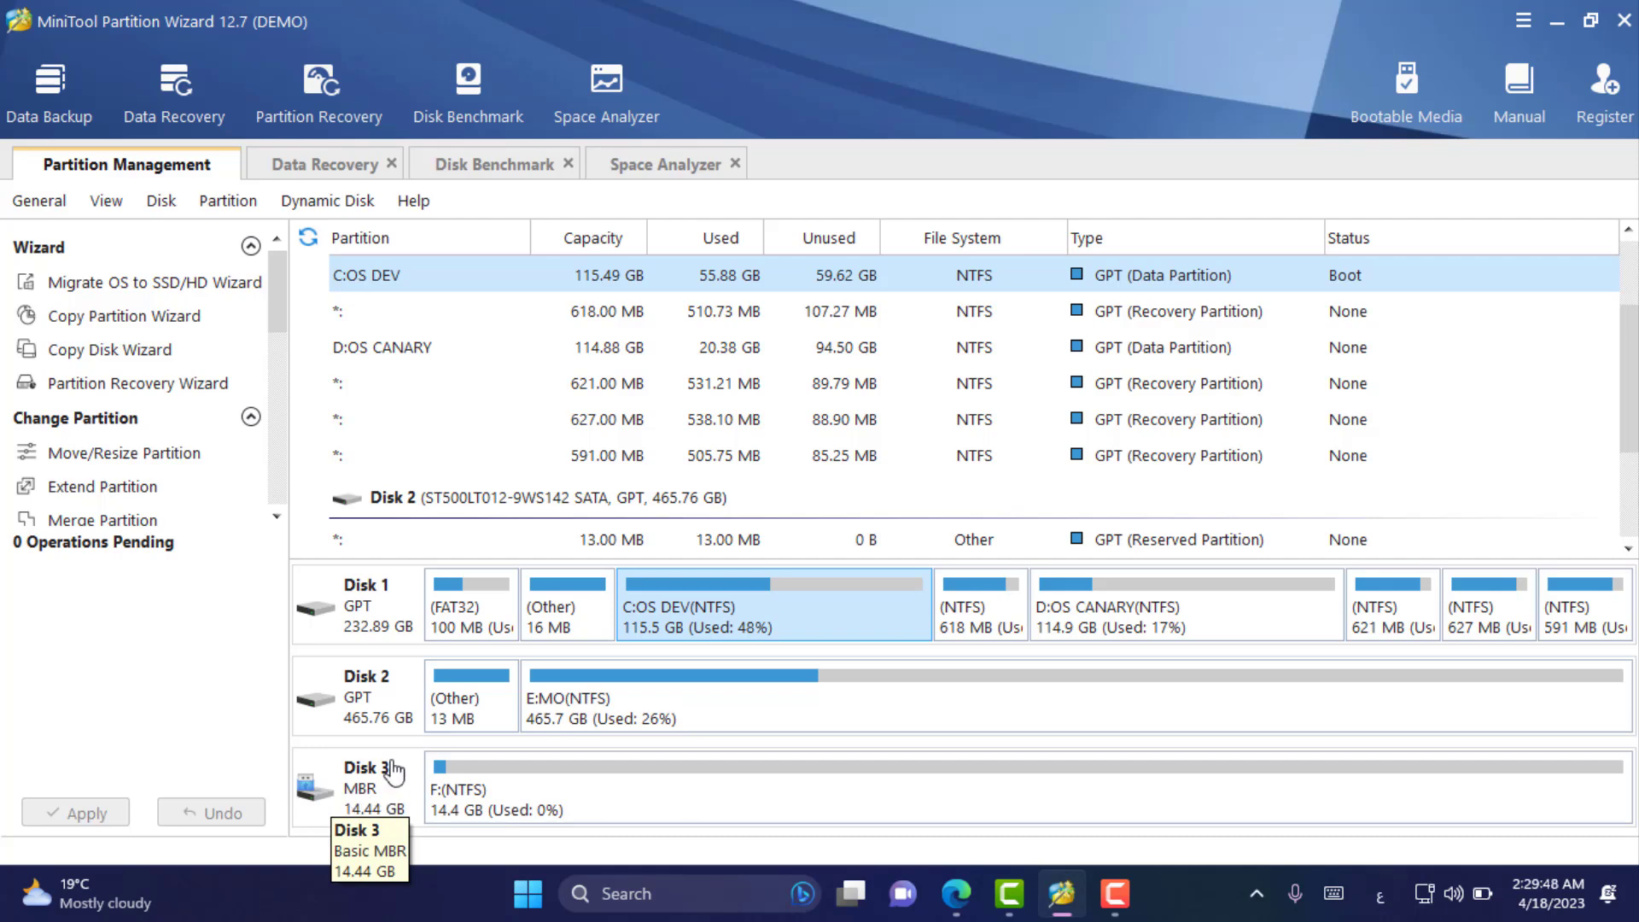
Queue the conversion of Disk 3 from MBR to GPT, dismiss the apply confirmation, and undo the pending conversion.
{"action": "right_click", "coordinate": [365, 816]}
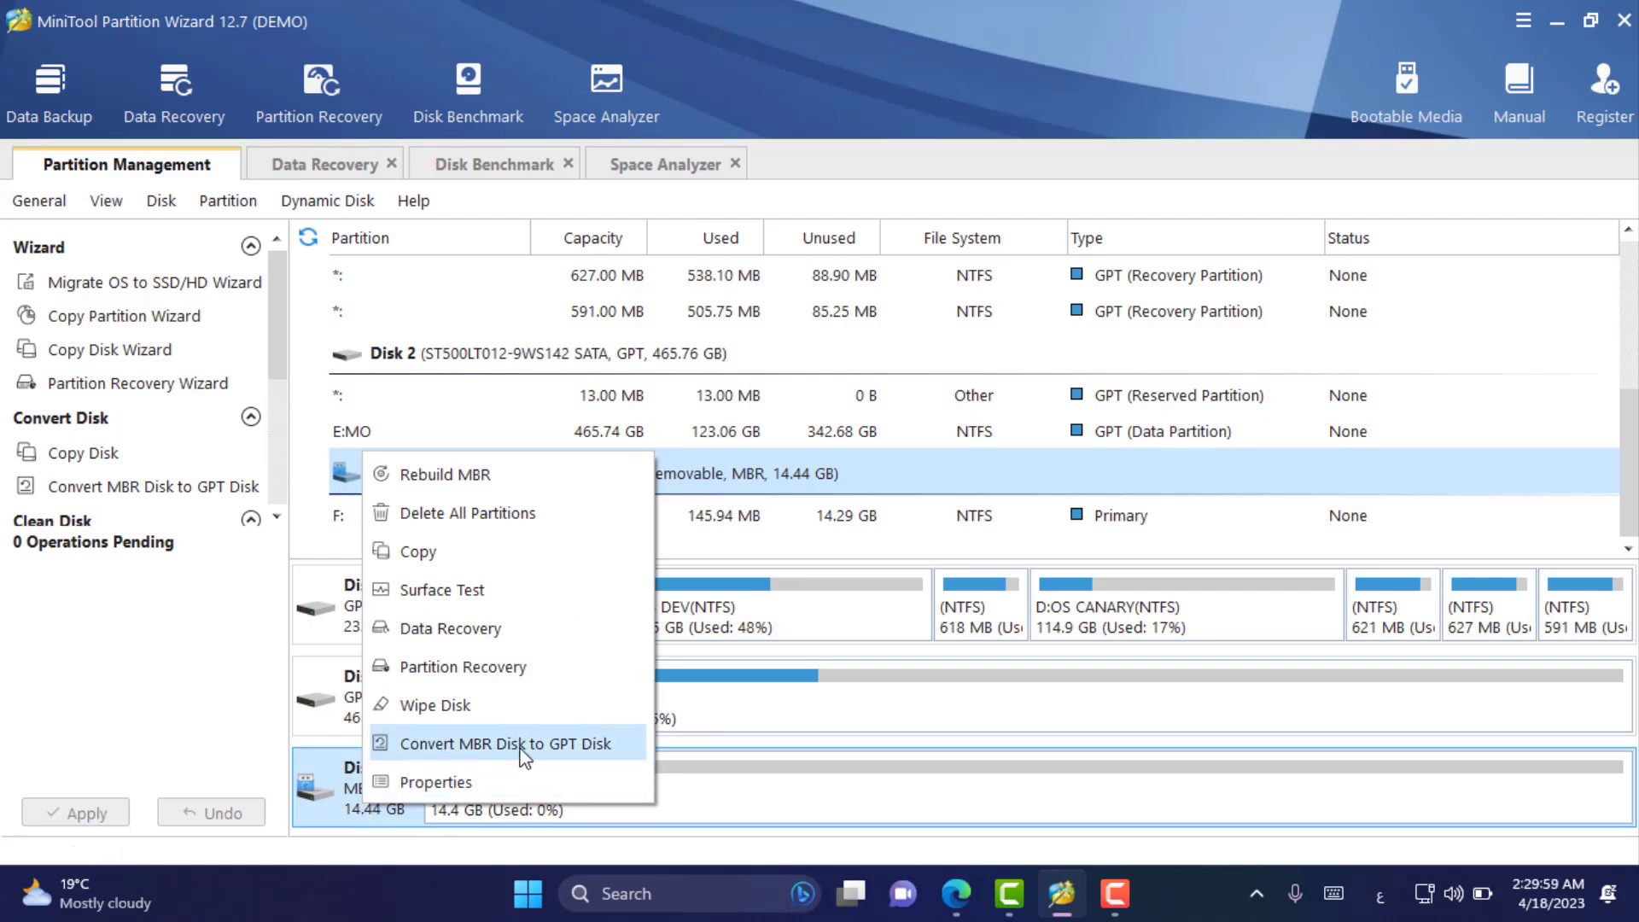
{"action": "left_click", "coordinate": [555, 743]}
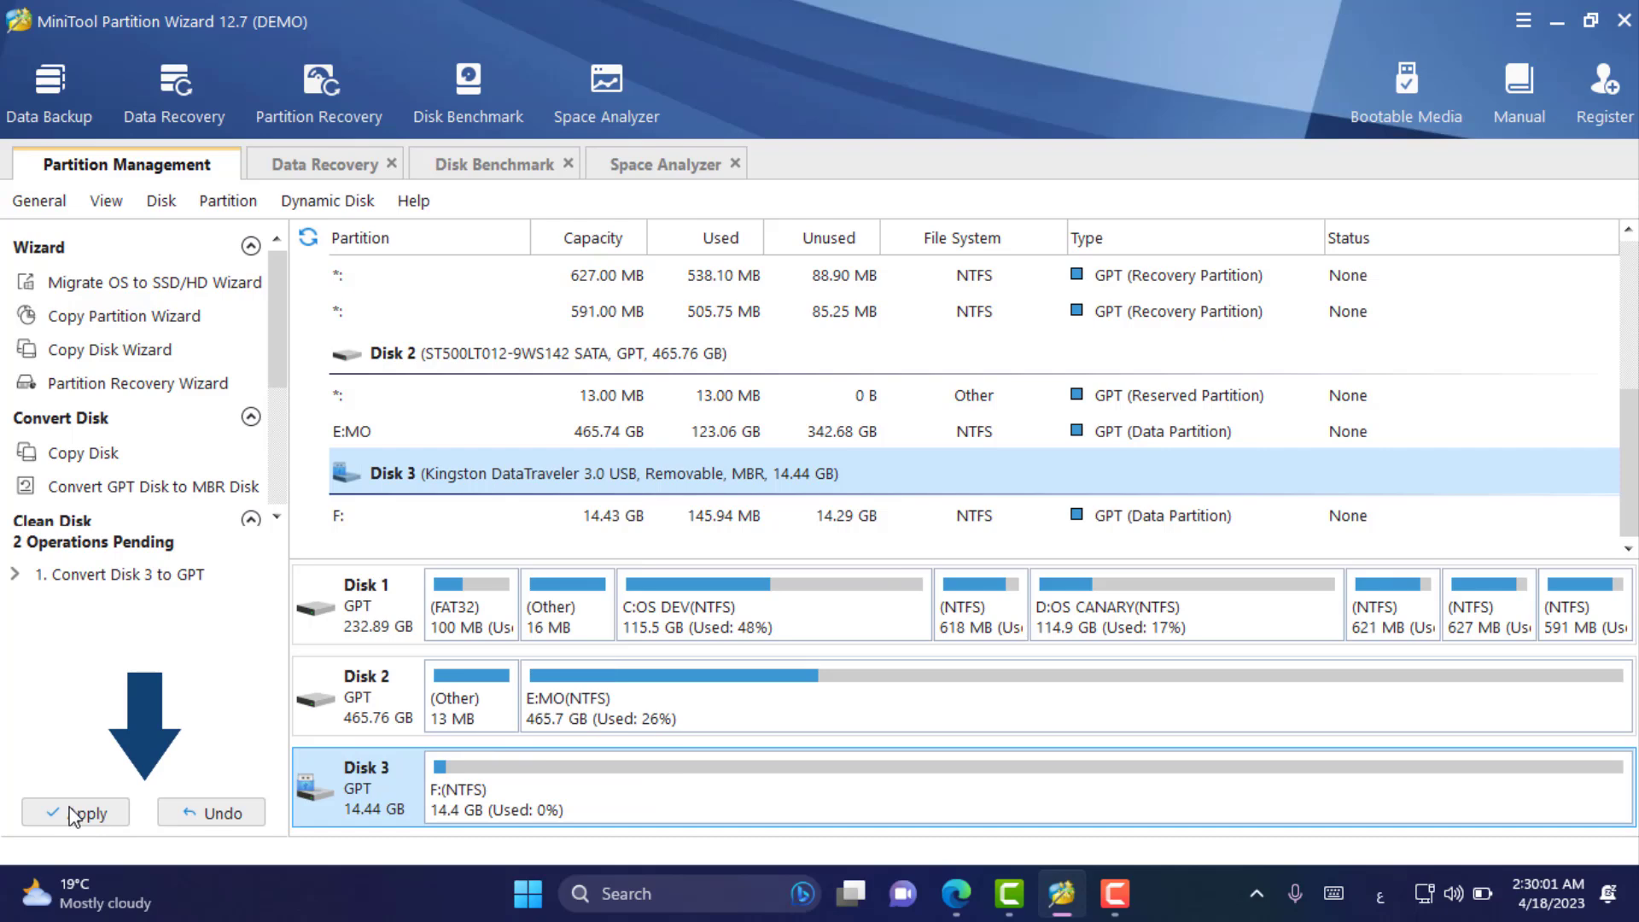
{"action": "left_click", "coordinate": [76, 813]}
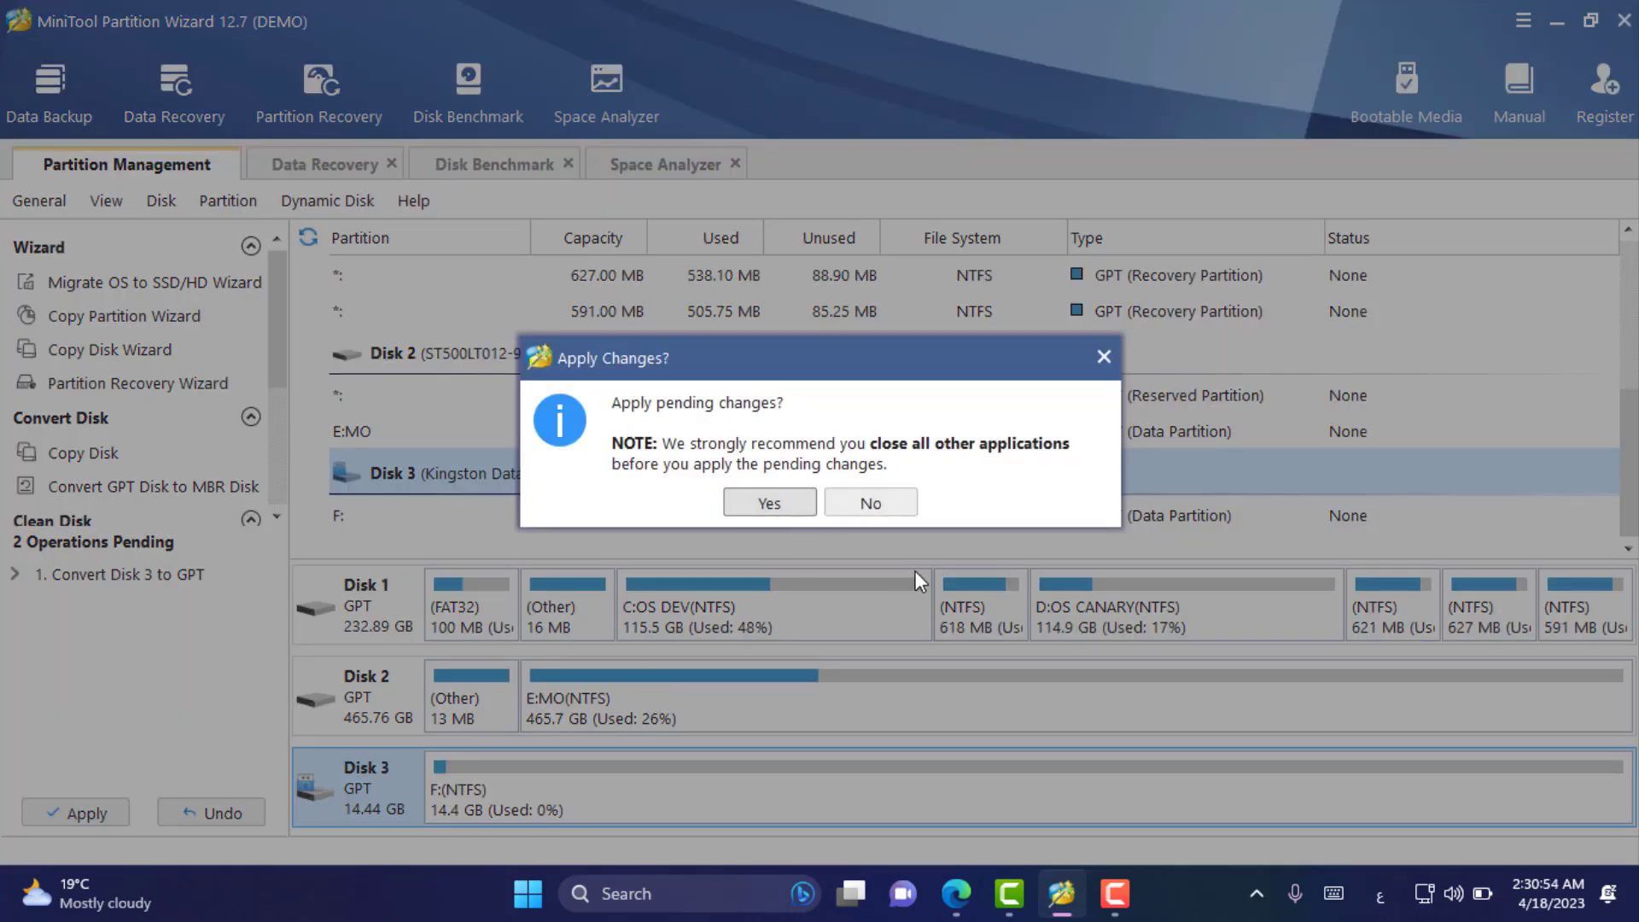
{"action": "left_click", "coordinate": [1104, 356]}
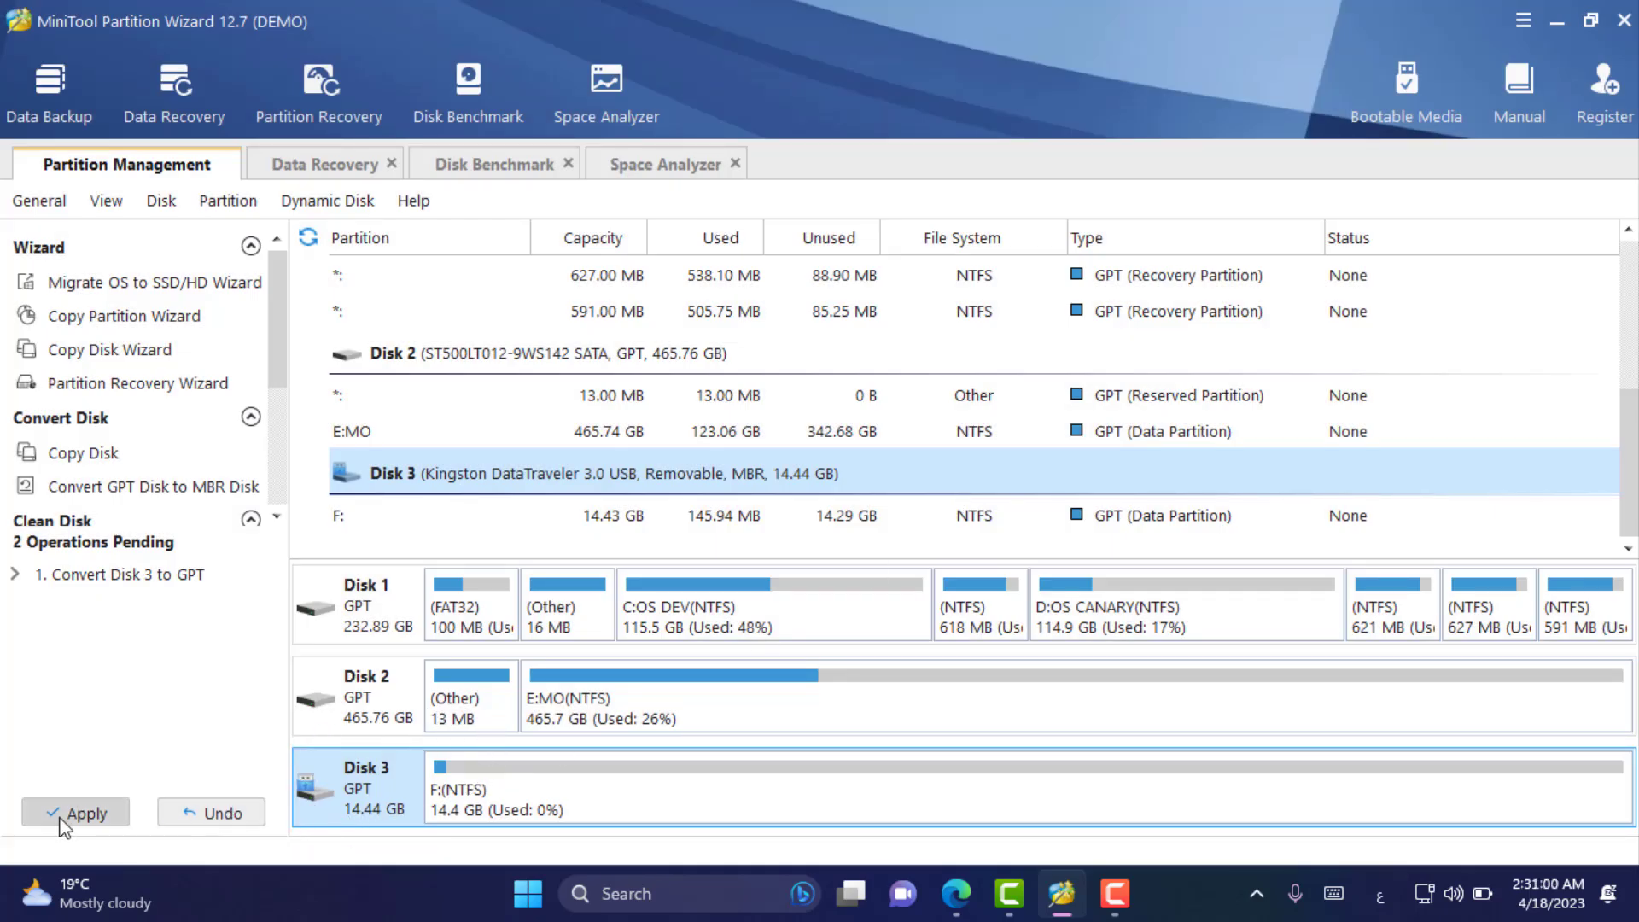
{"action": "left_click", "coordinate": [234, 818]}
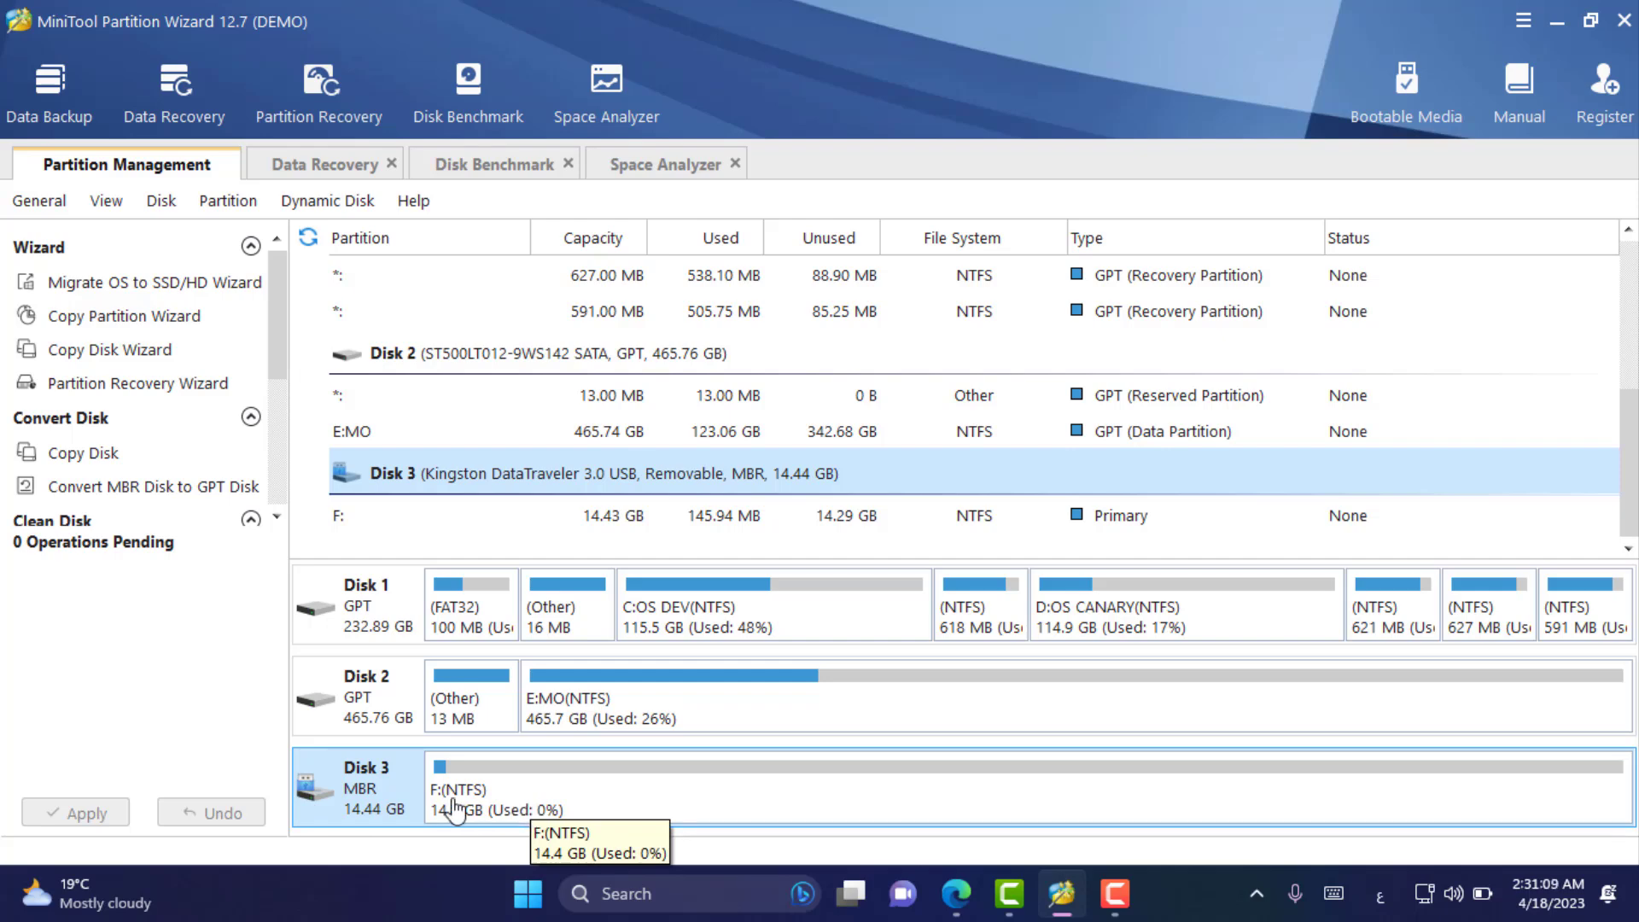
Queue a format of the F: partition on Disk 3 and dismiss the confirmation for applying it.
{"action": "left_click", "coordinate": [491, 812]}
{"action": "right_click", "coordinate": [613, 810]}
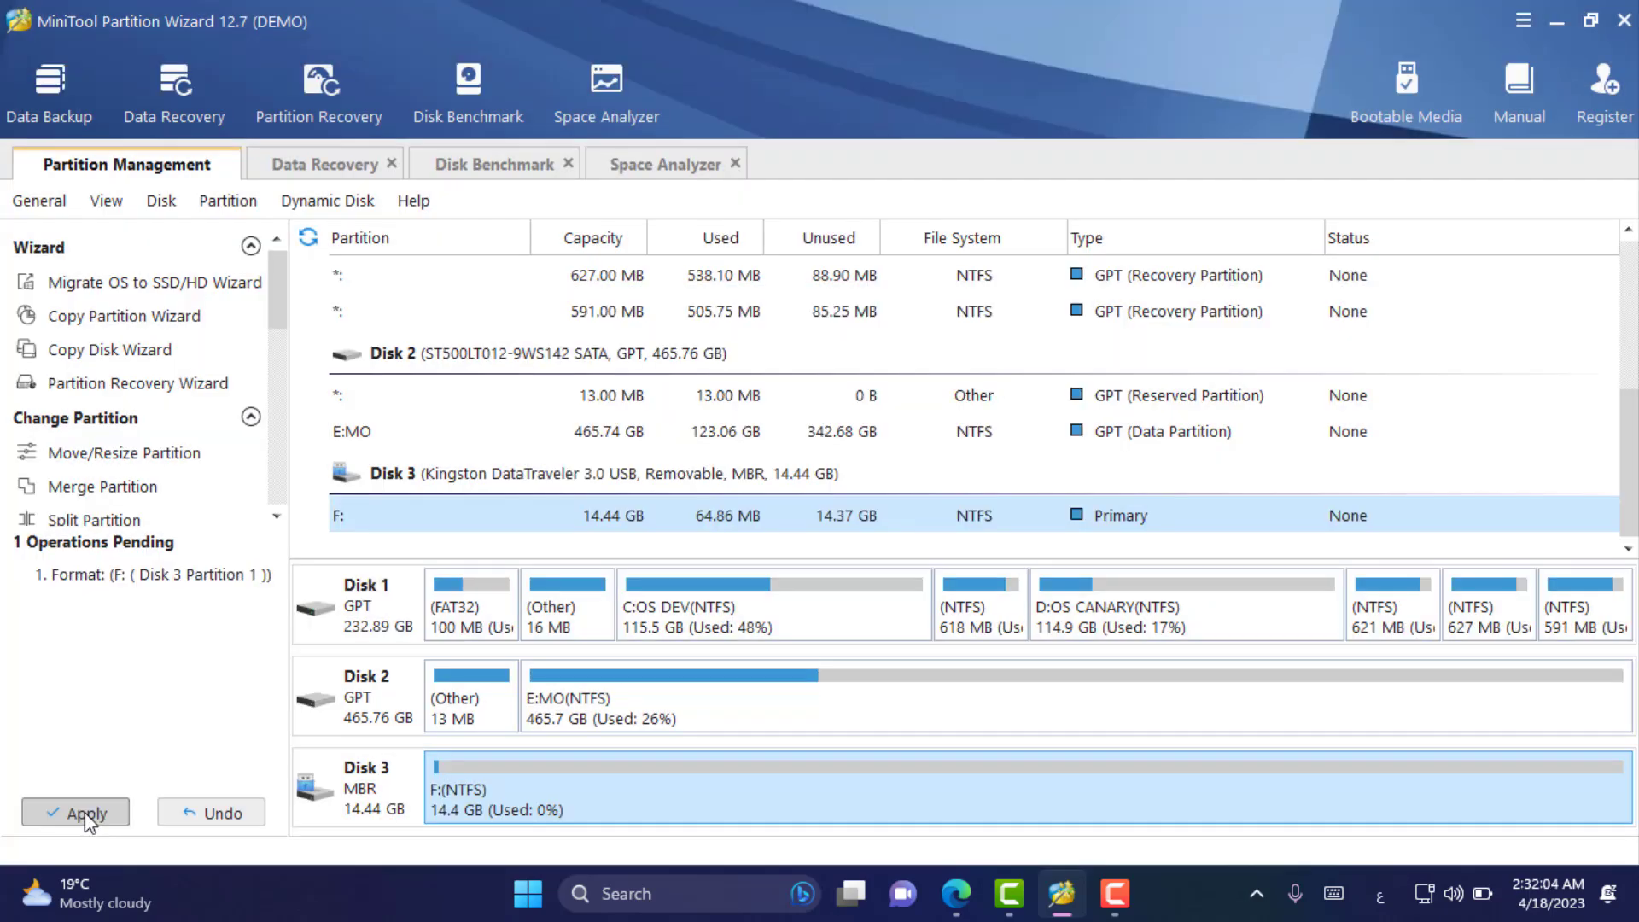
{"action": "left_click", "coordinate": [85, 812]}
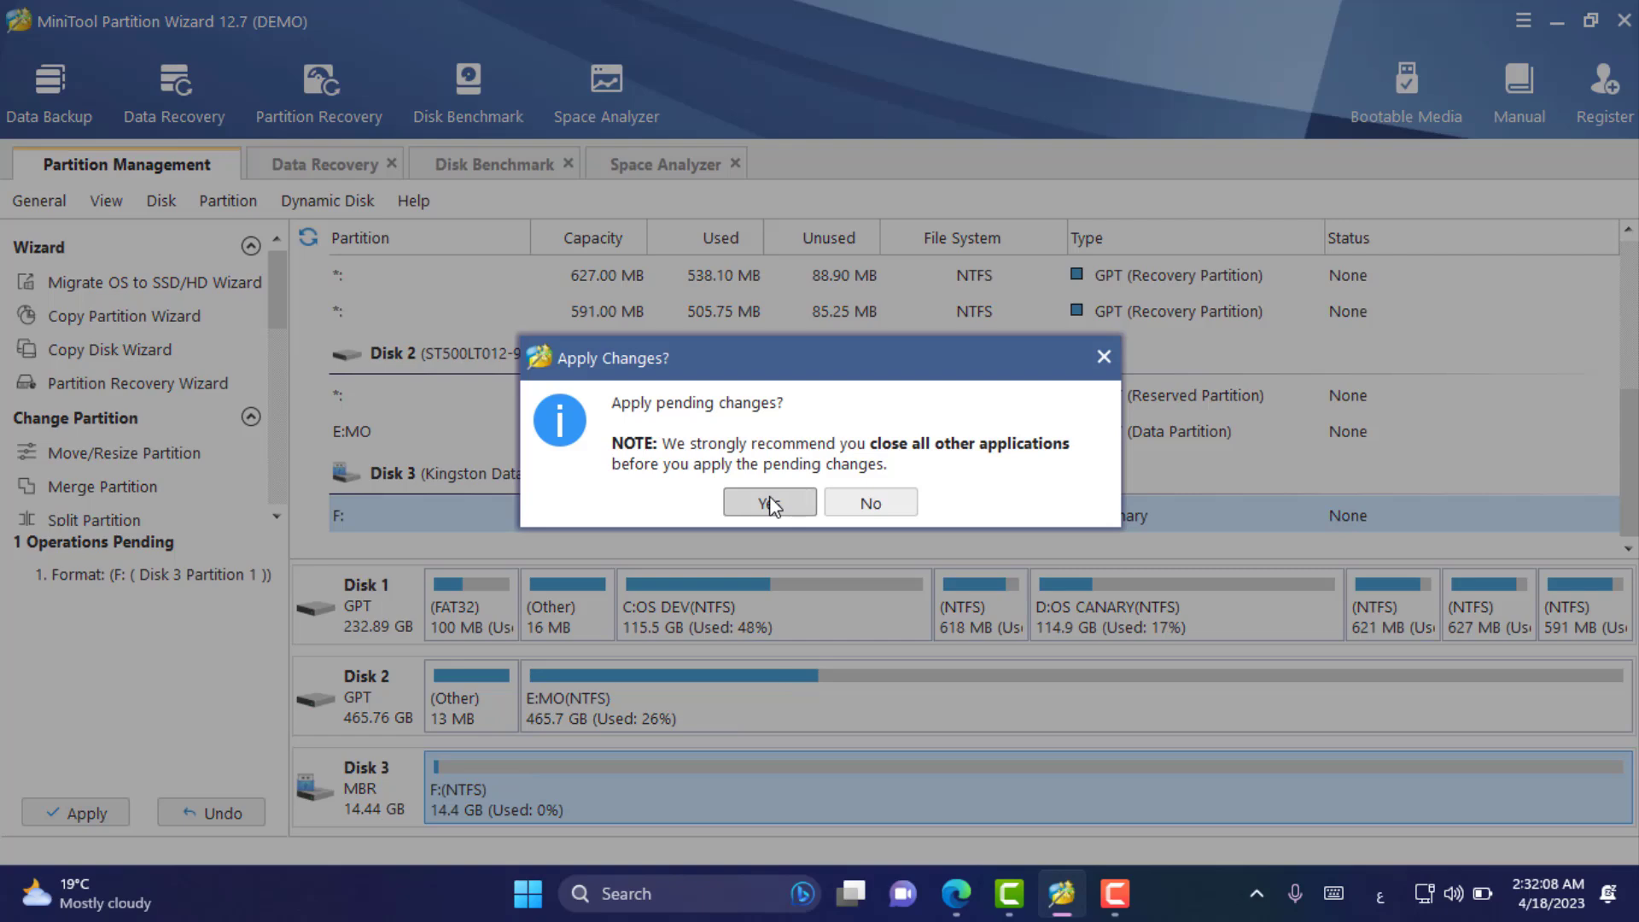
{"action": "left_click", "coordinate": [1101, 359]}
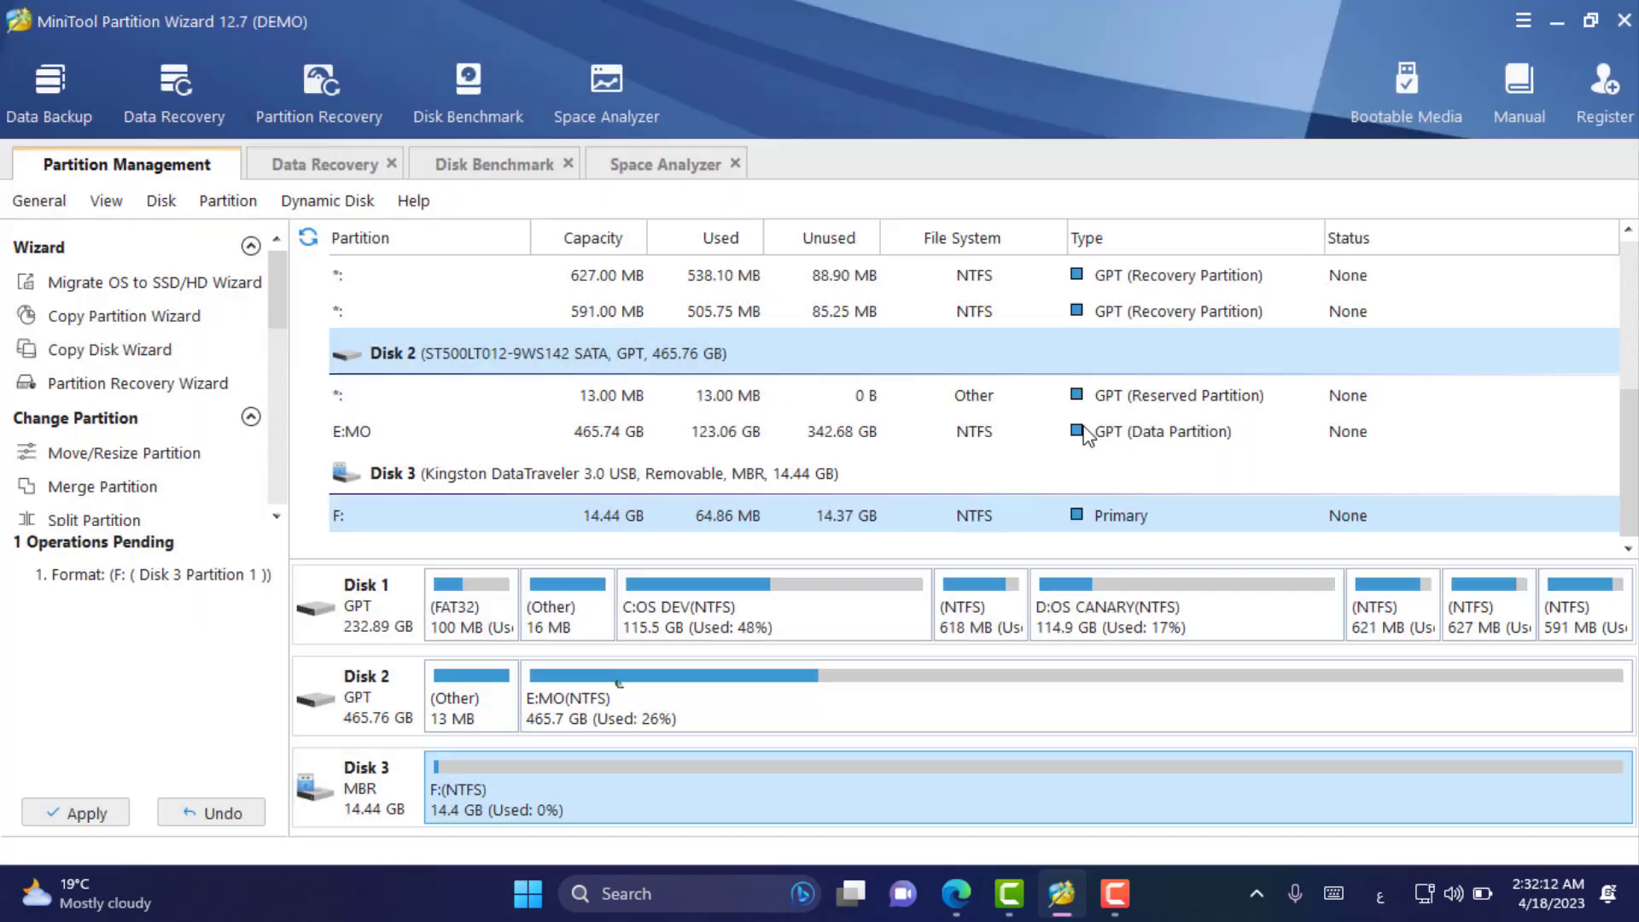
Try to delete the F: partition on Disk 3 and apply it, close the registration page, and undo the deletion.
{"action": "right_click", "coordinate": [579, 798]}
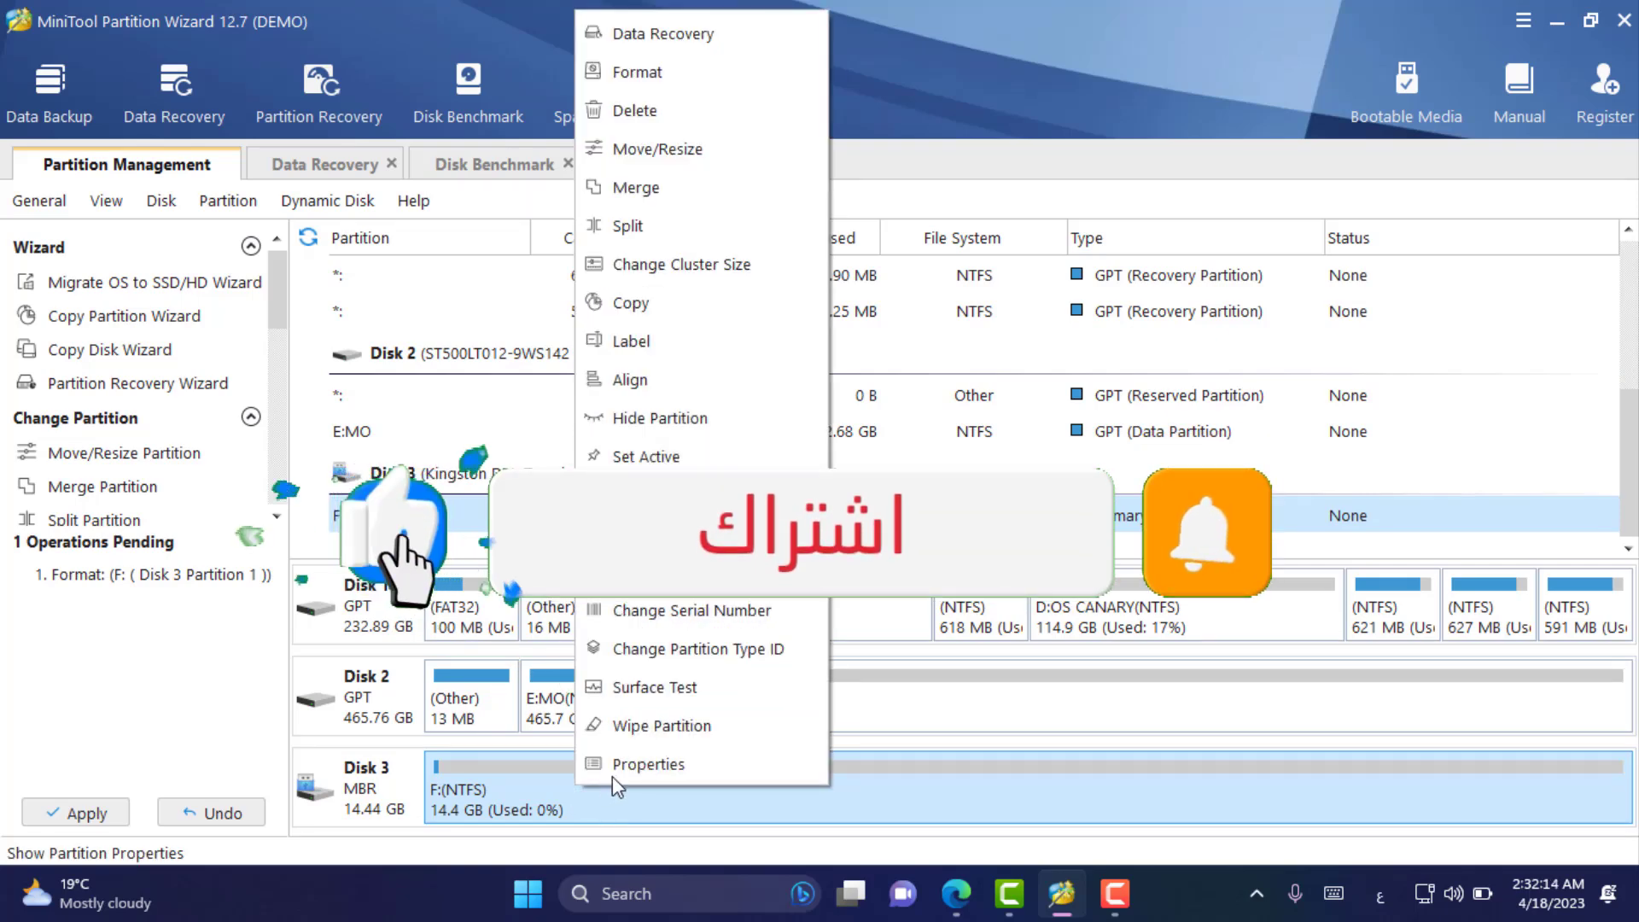
{"action": "left_click", "coordinate": [687, 113]}
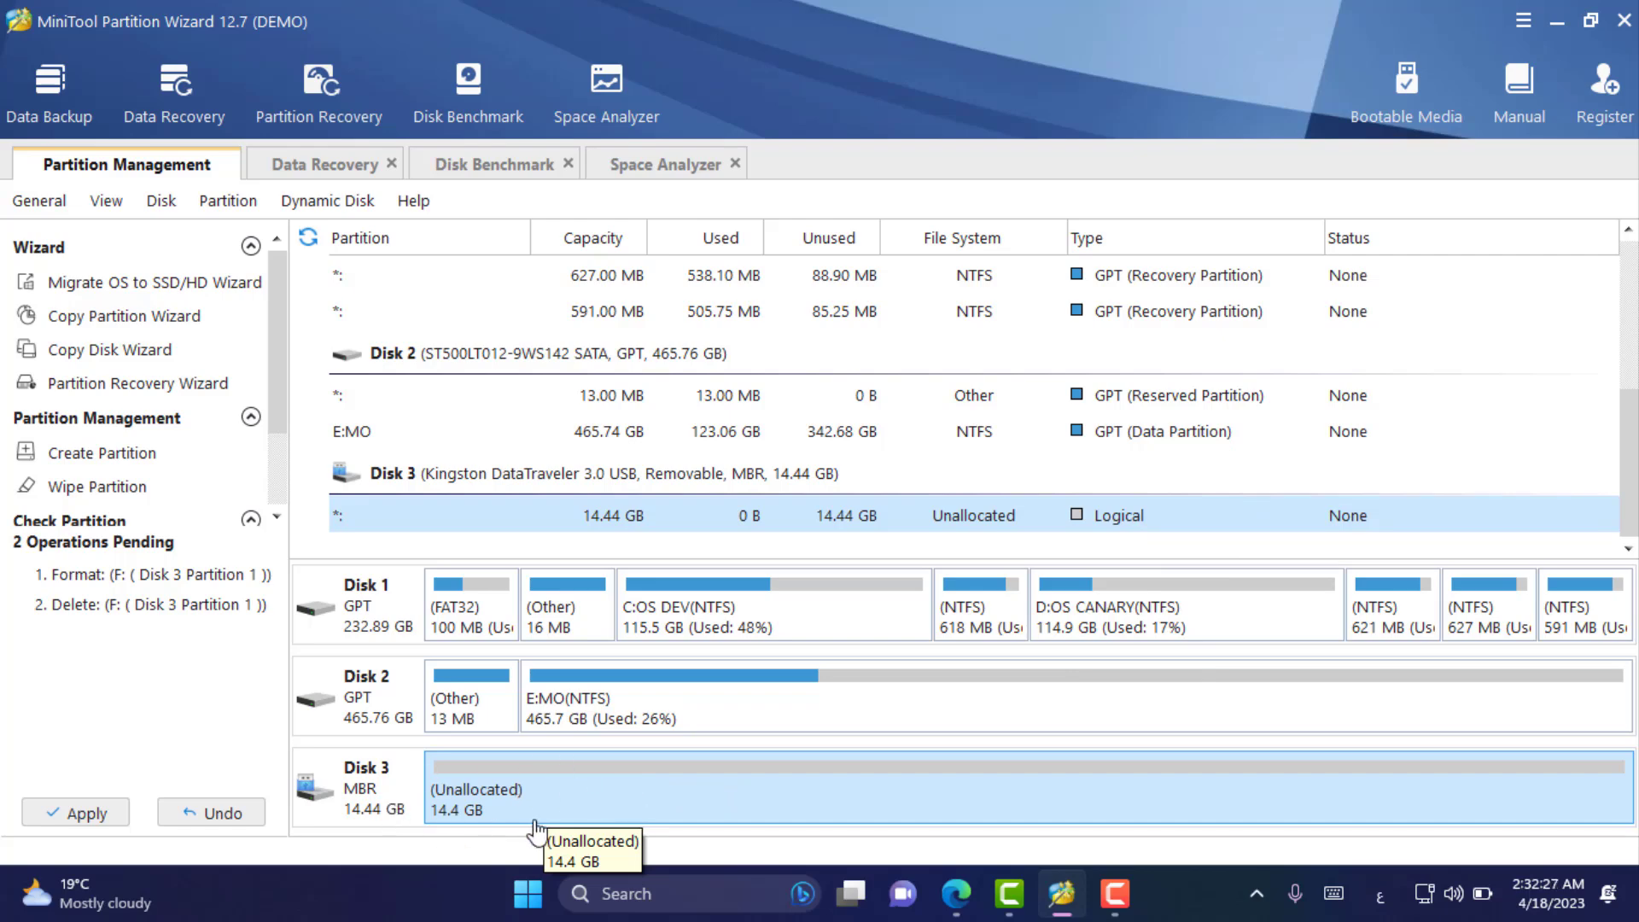
{"action": "left_click", "coordinate": [70, 816]}
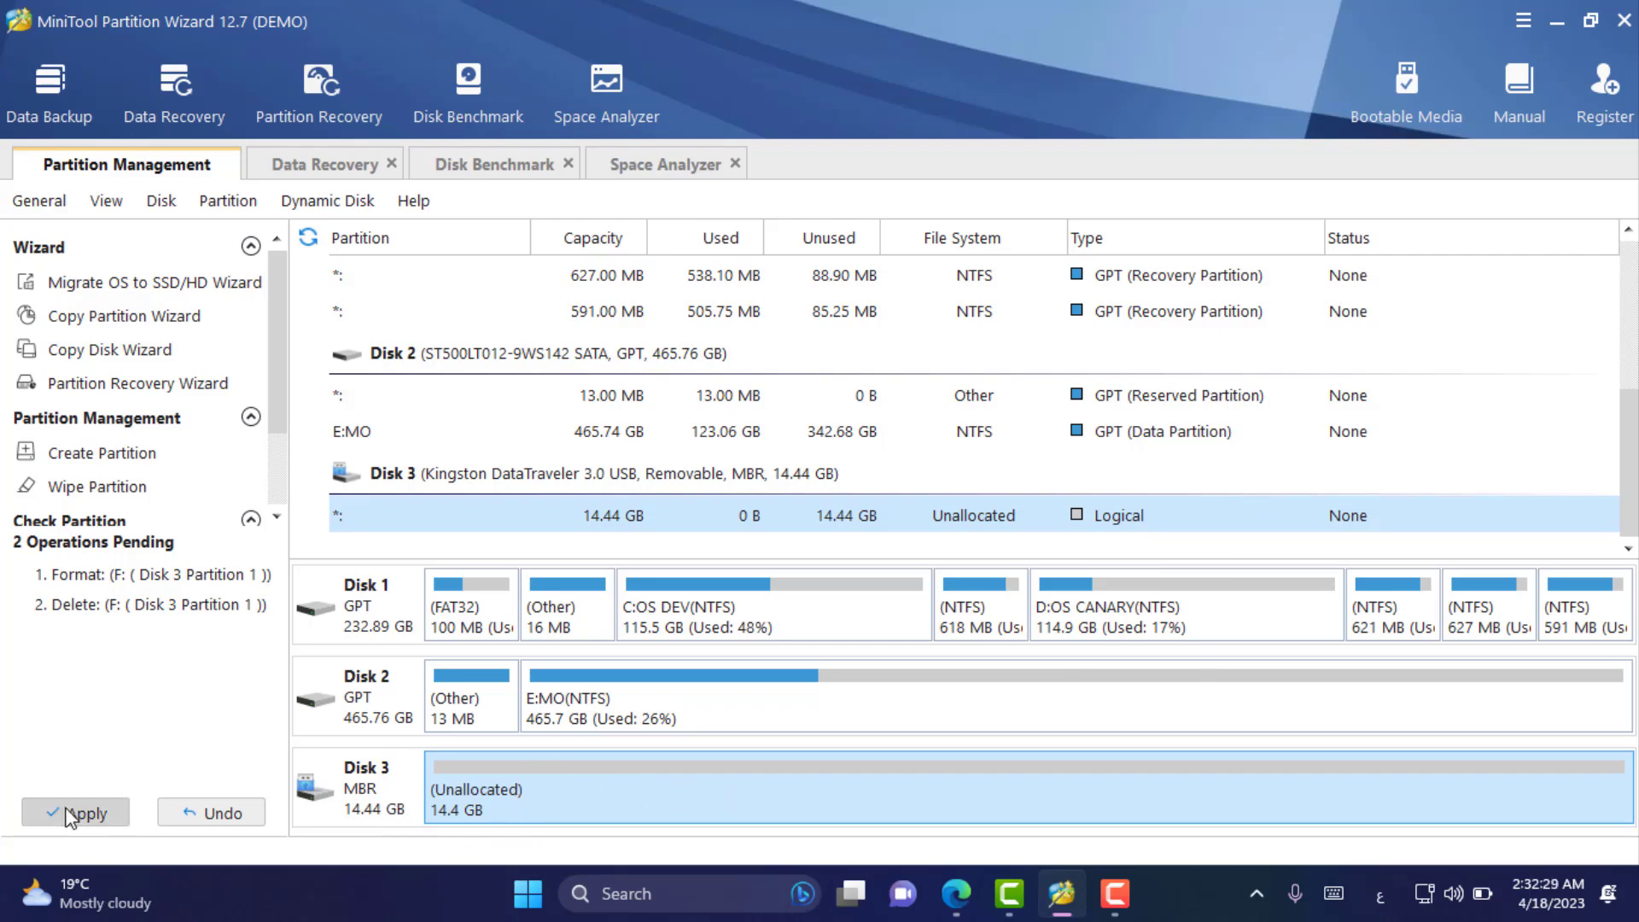
{"action": "left_click", "coordinate": [772, 502]}
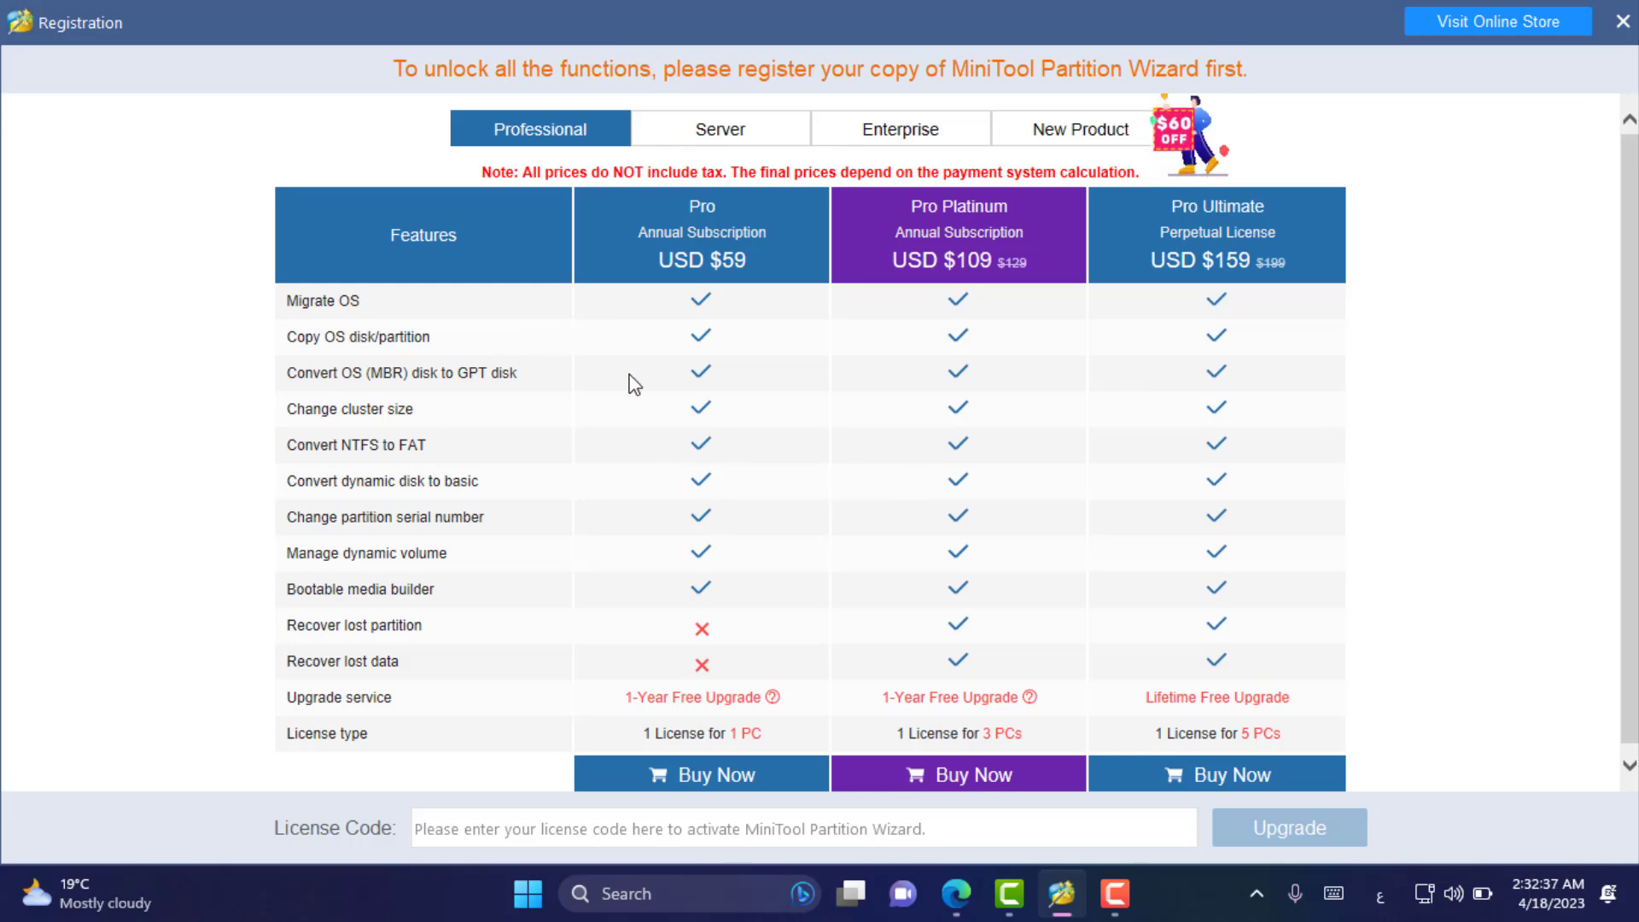
{"action": "left_click", "coordinate": [1624, 22]}
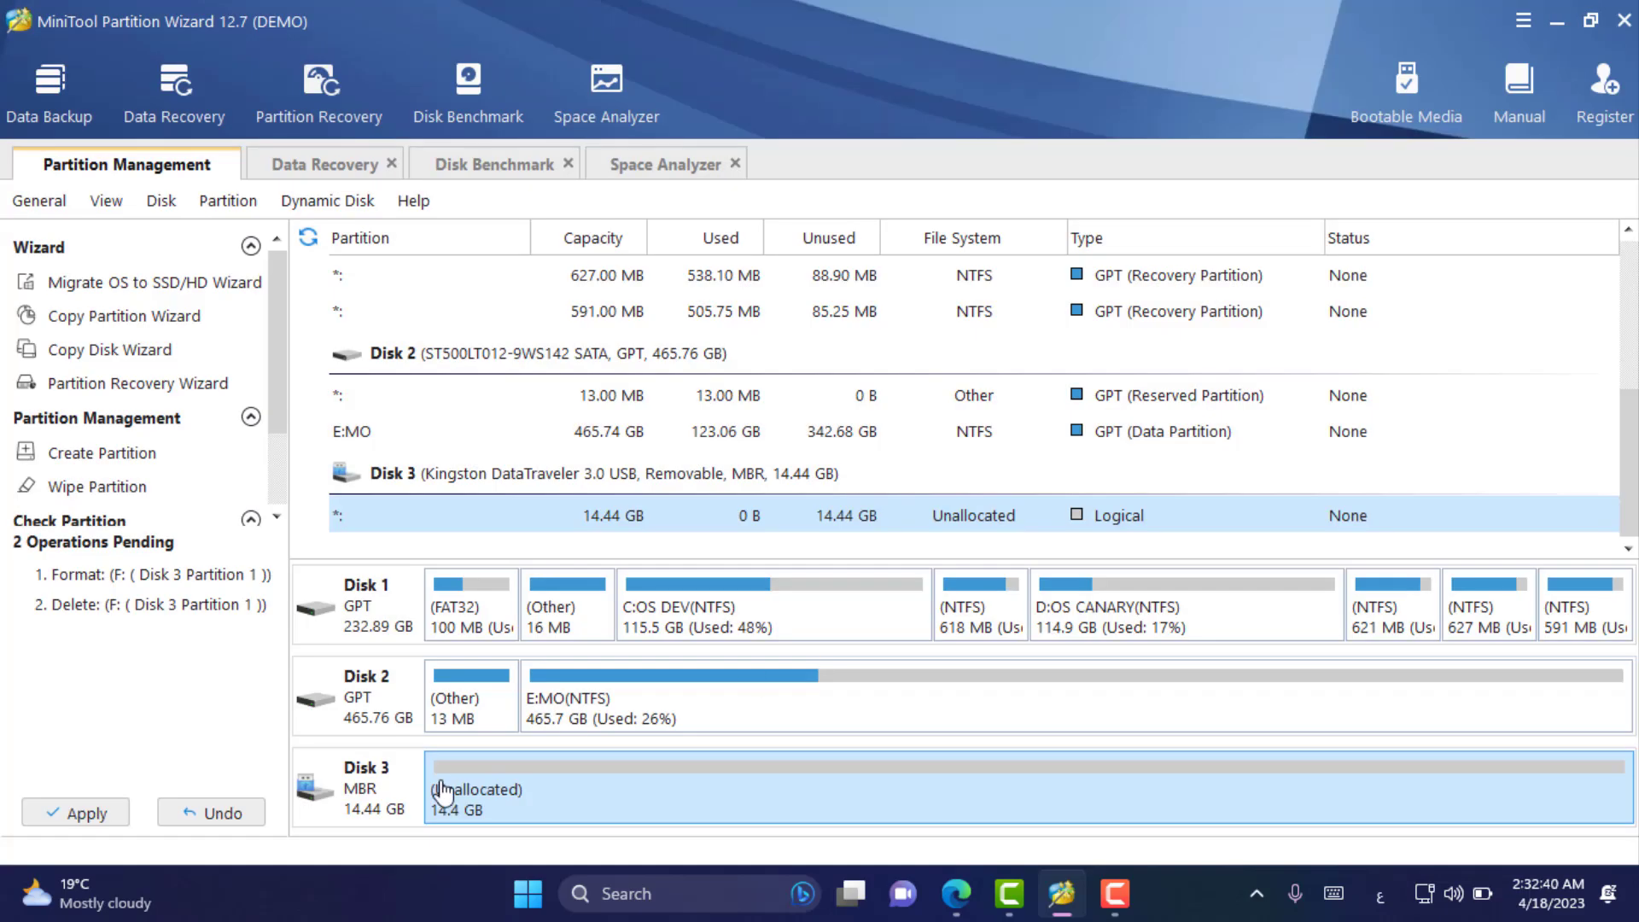
{"action": "left_click", "coordinate": [219, 816]}
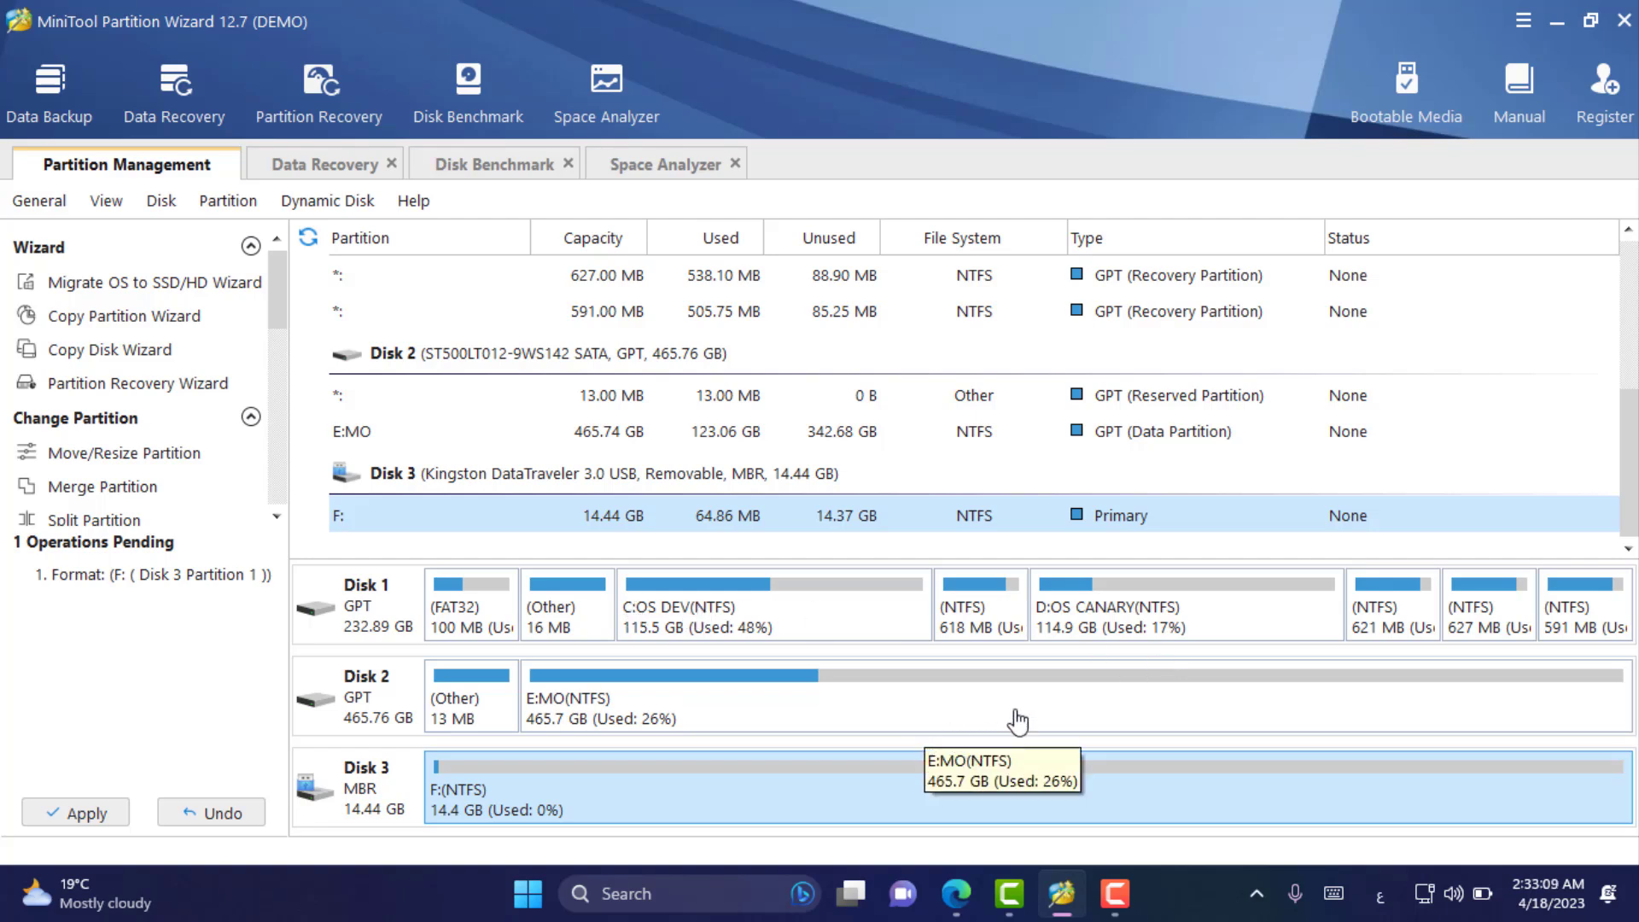
Queue shrinking the D: OS CANARY partition to 99.96 GB, leaving 14.92 GB of unallocated space before it.
{"action": "right_click", "coordinate": [1089, 629]}
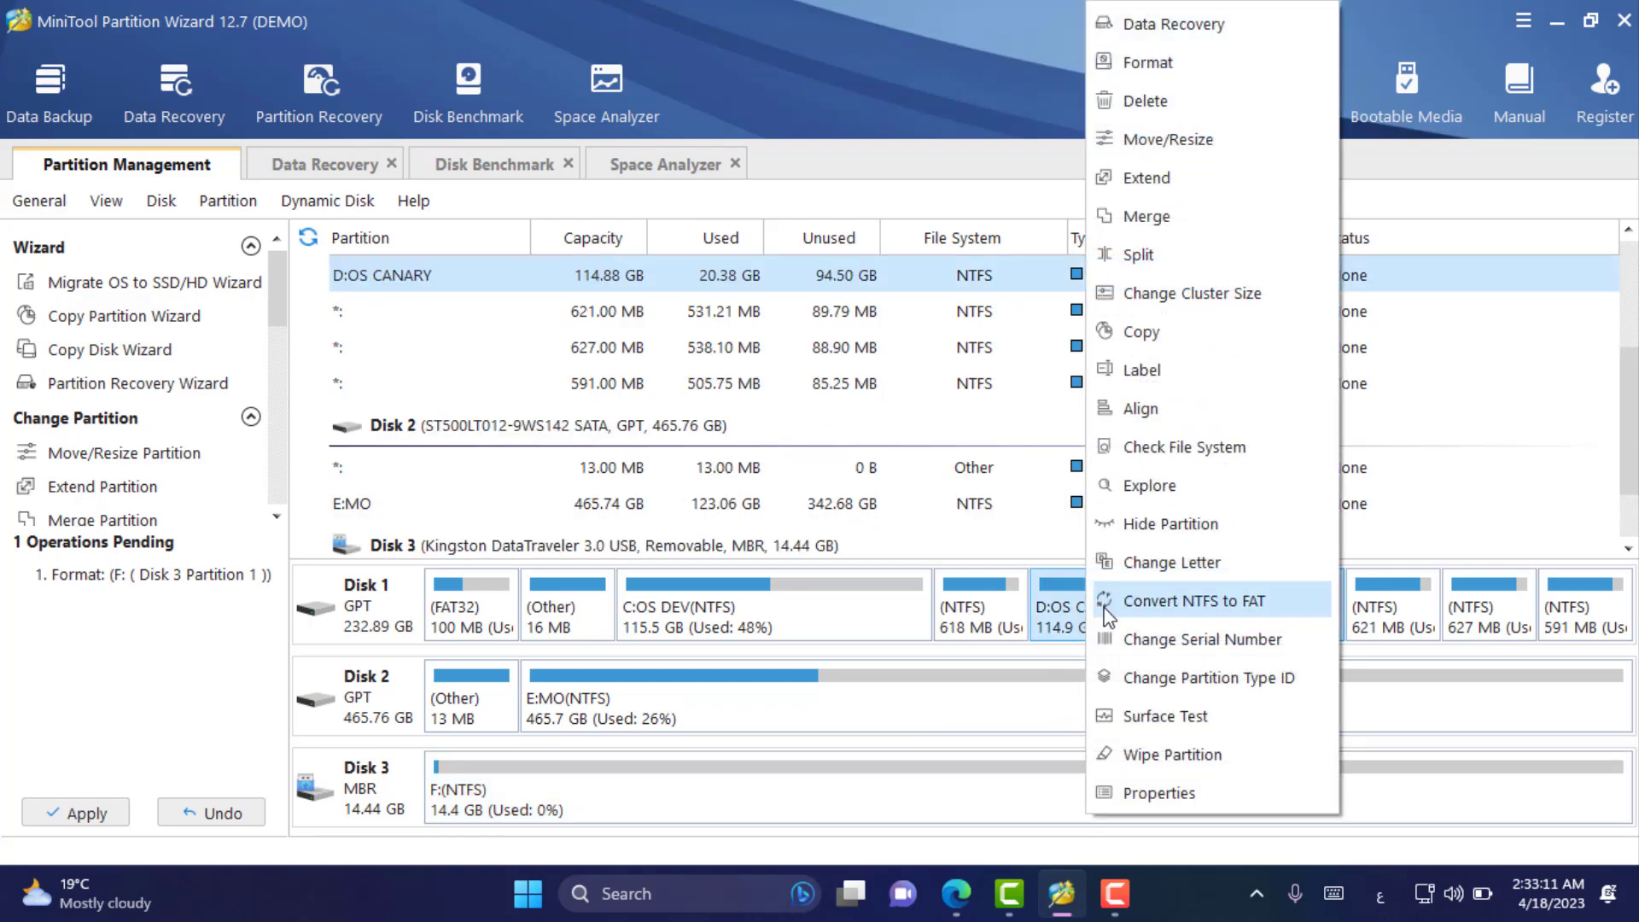
{"action": "left_click", "coordinate": [1168, 140]}
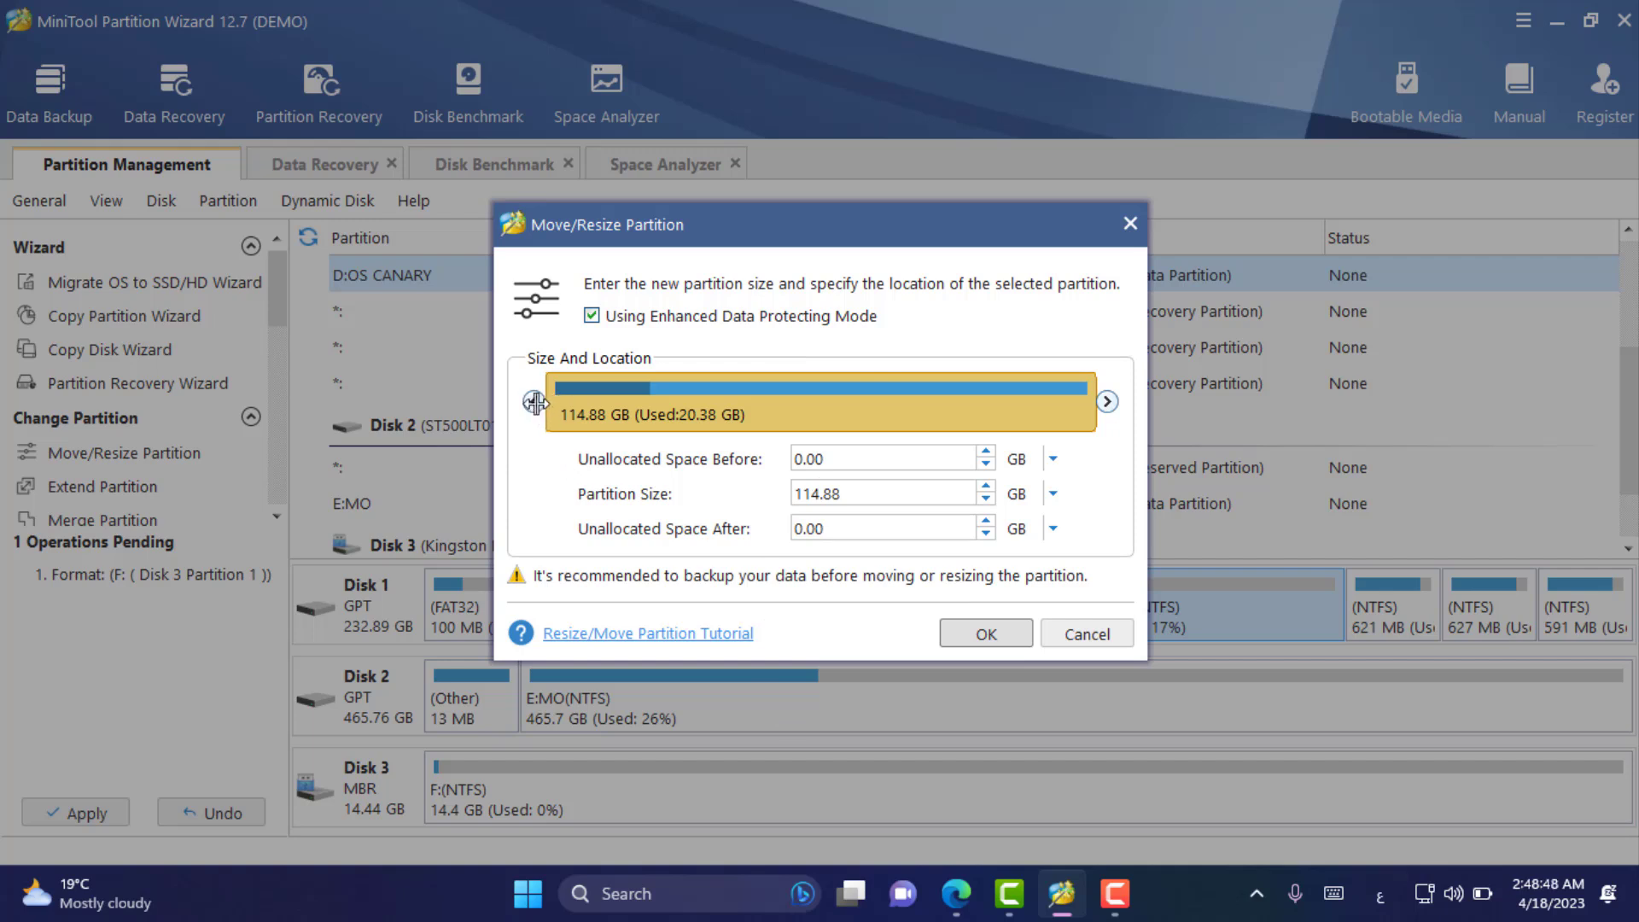
{"action": "left_click_drag", "start_coordinate": [536, 402], "coordinate": [598, 403]}
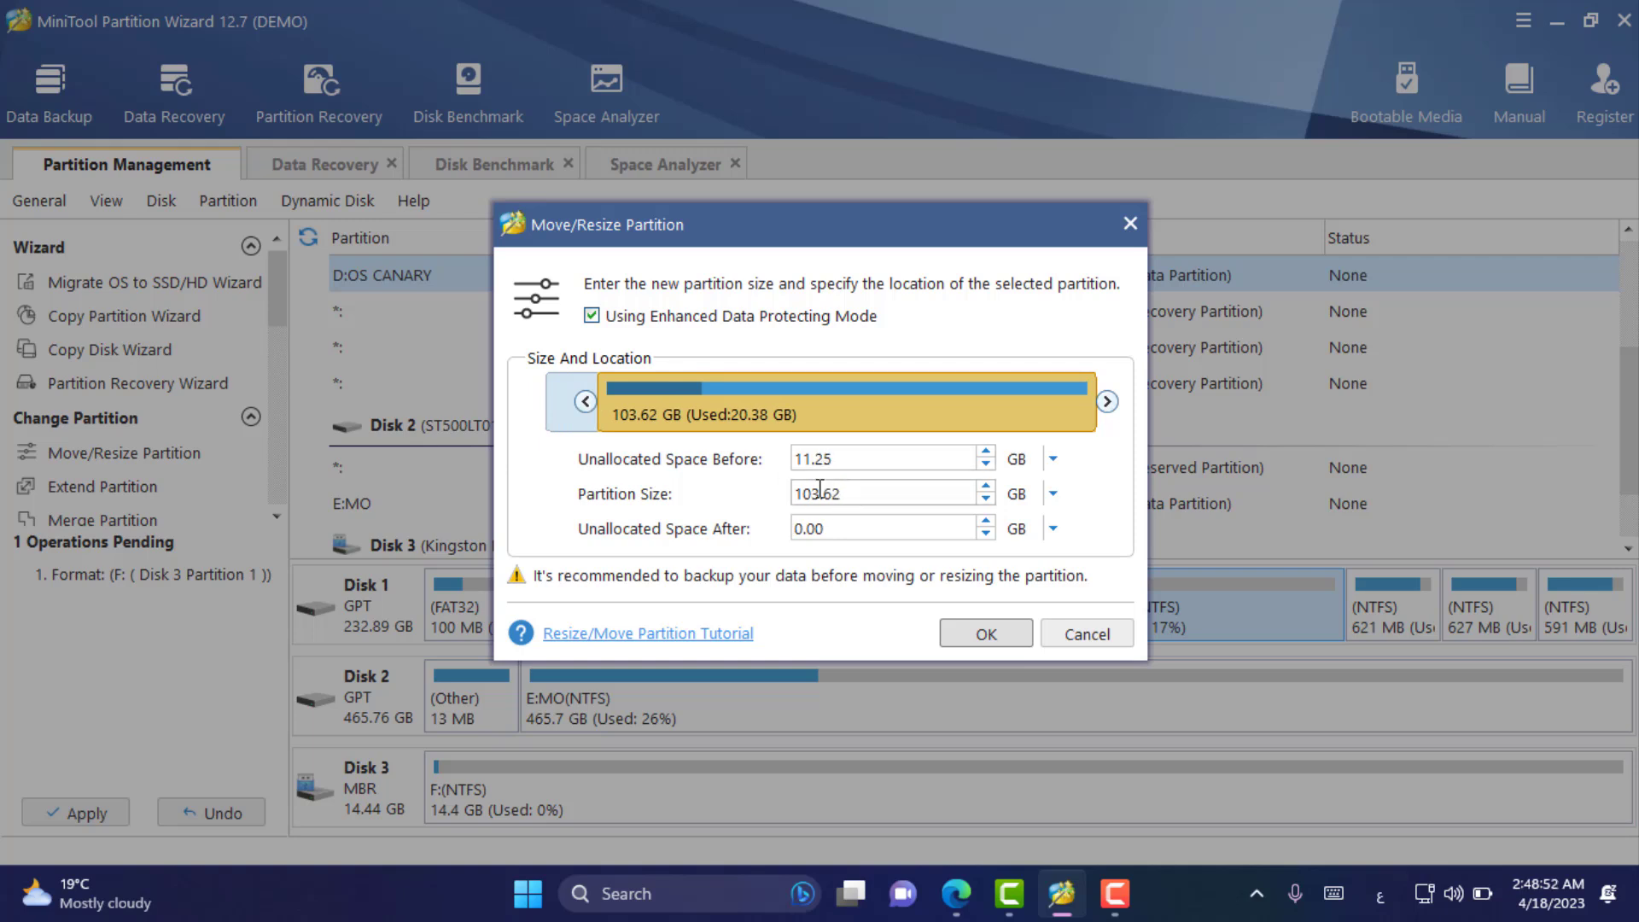
{"action": "left_click_drag", "start_coordinate": [586, 402], "coordinate": [603, 401]}
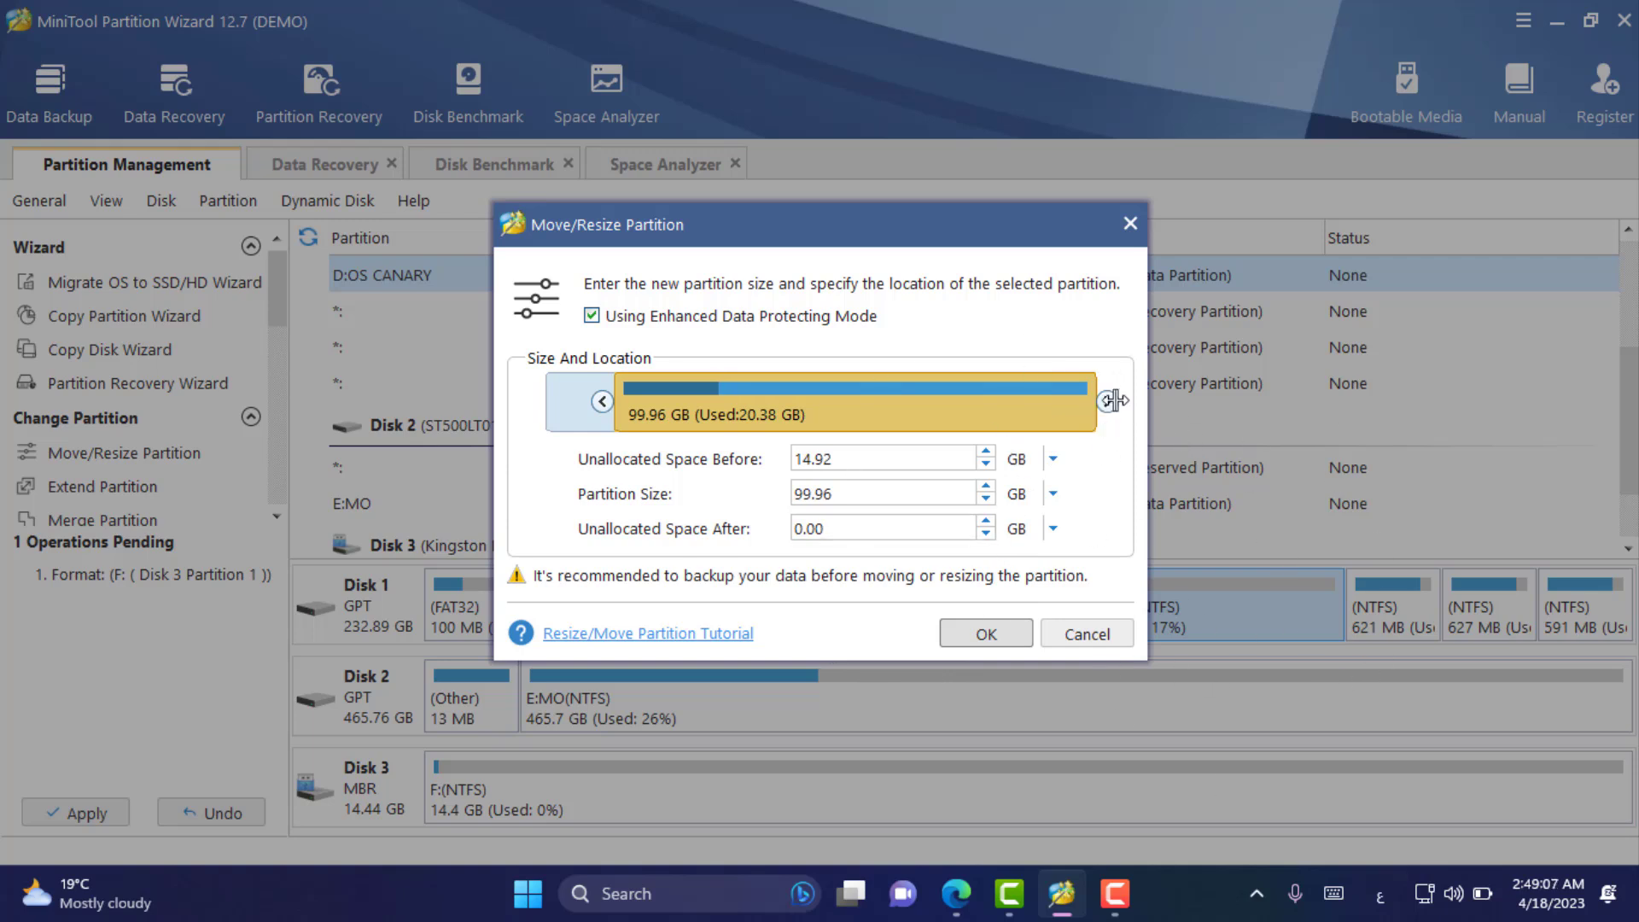
{"action": "mouse_move", "coordinate": [1108, 401]}
{"action": "left_mouse_down"}
{"action": "mouse_move", "coordinate": [1012, 402]}
{"action": "mouse_move", "coordinate": [1110, 406]}
{"action": "left_mouse_up"}
{"action": "left_click", "coordinate": [982, 630]}
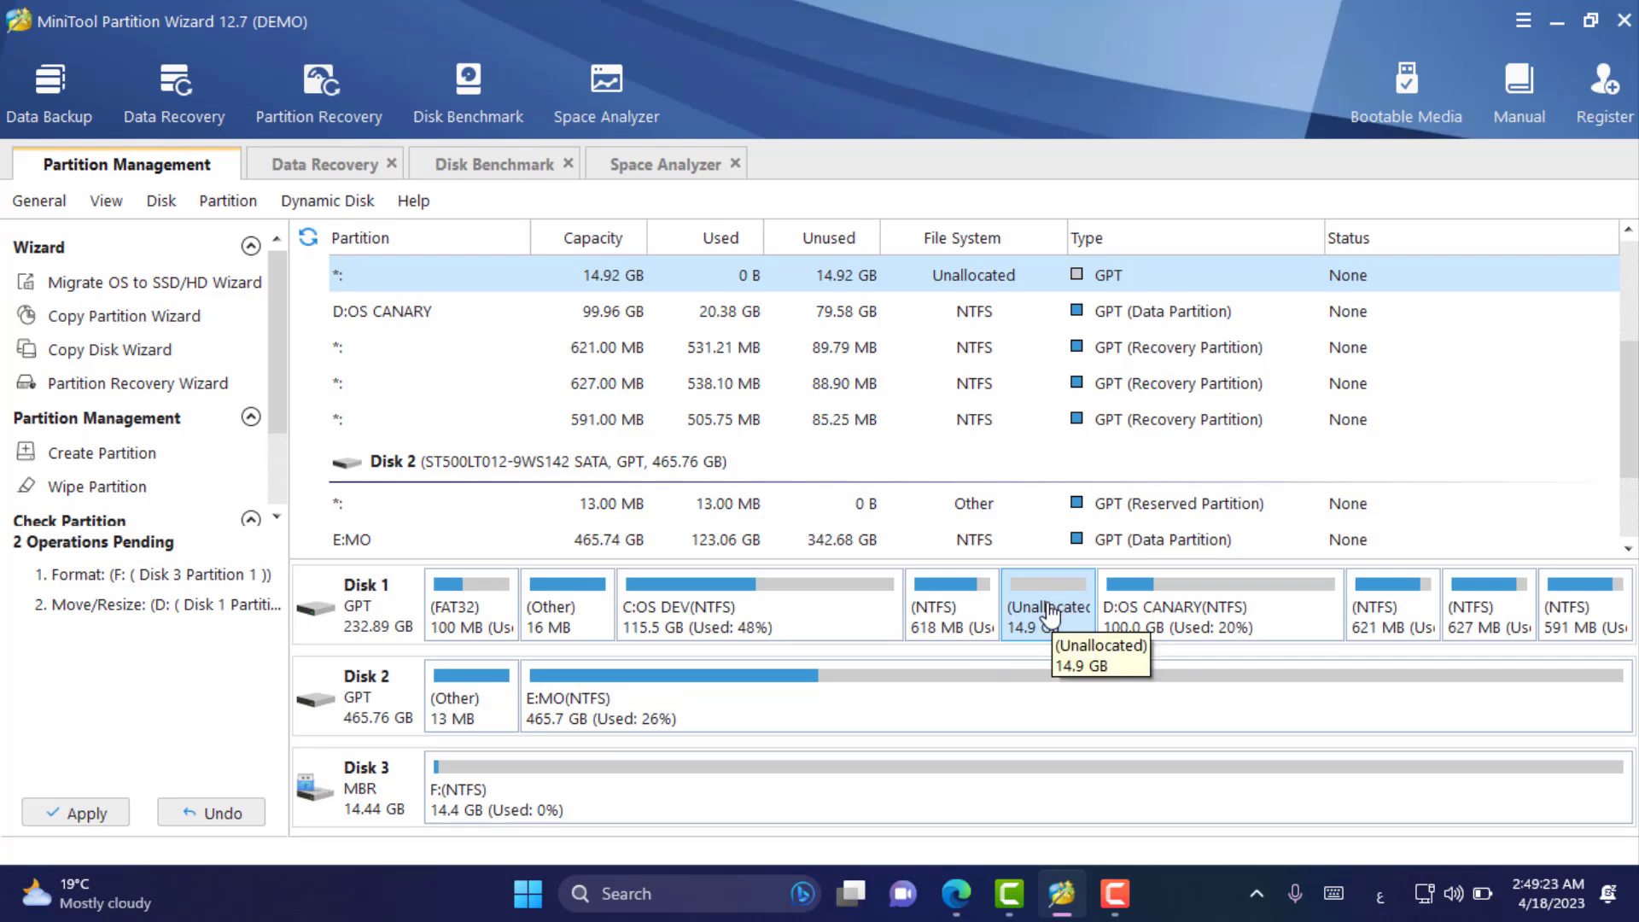
Queue extending C: OS DEV by 7.46 GB from the 14.92 GB unallocated space, dismiss the apply confirmation, and undo all pending operations.
{"action": "right_click", "coordinate": [764, 625]}
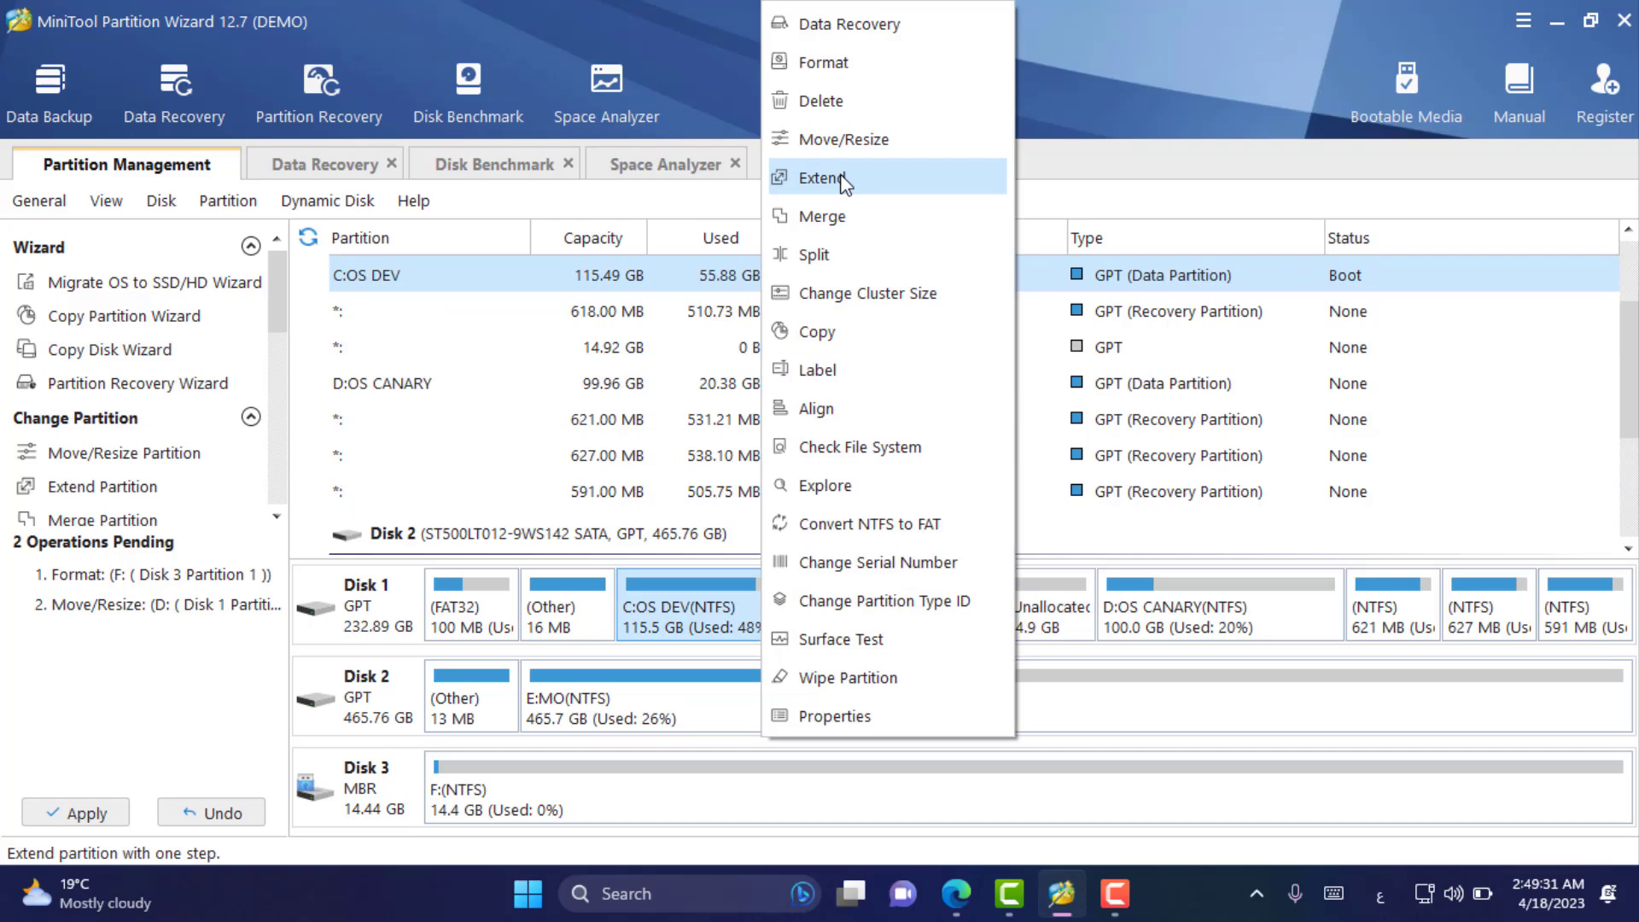
{"action": "left_click", "coordinate": [843, 179]}
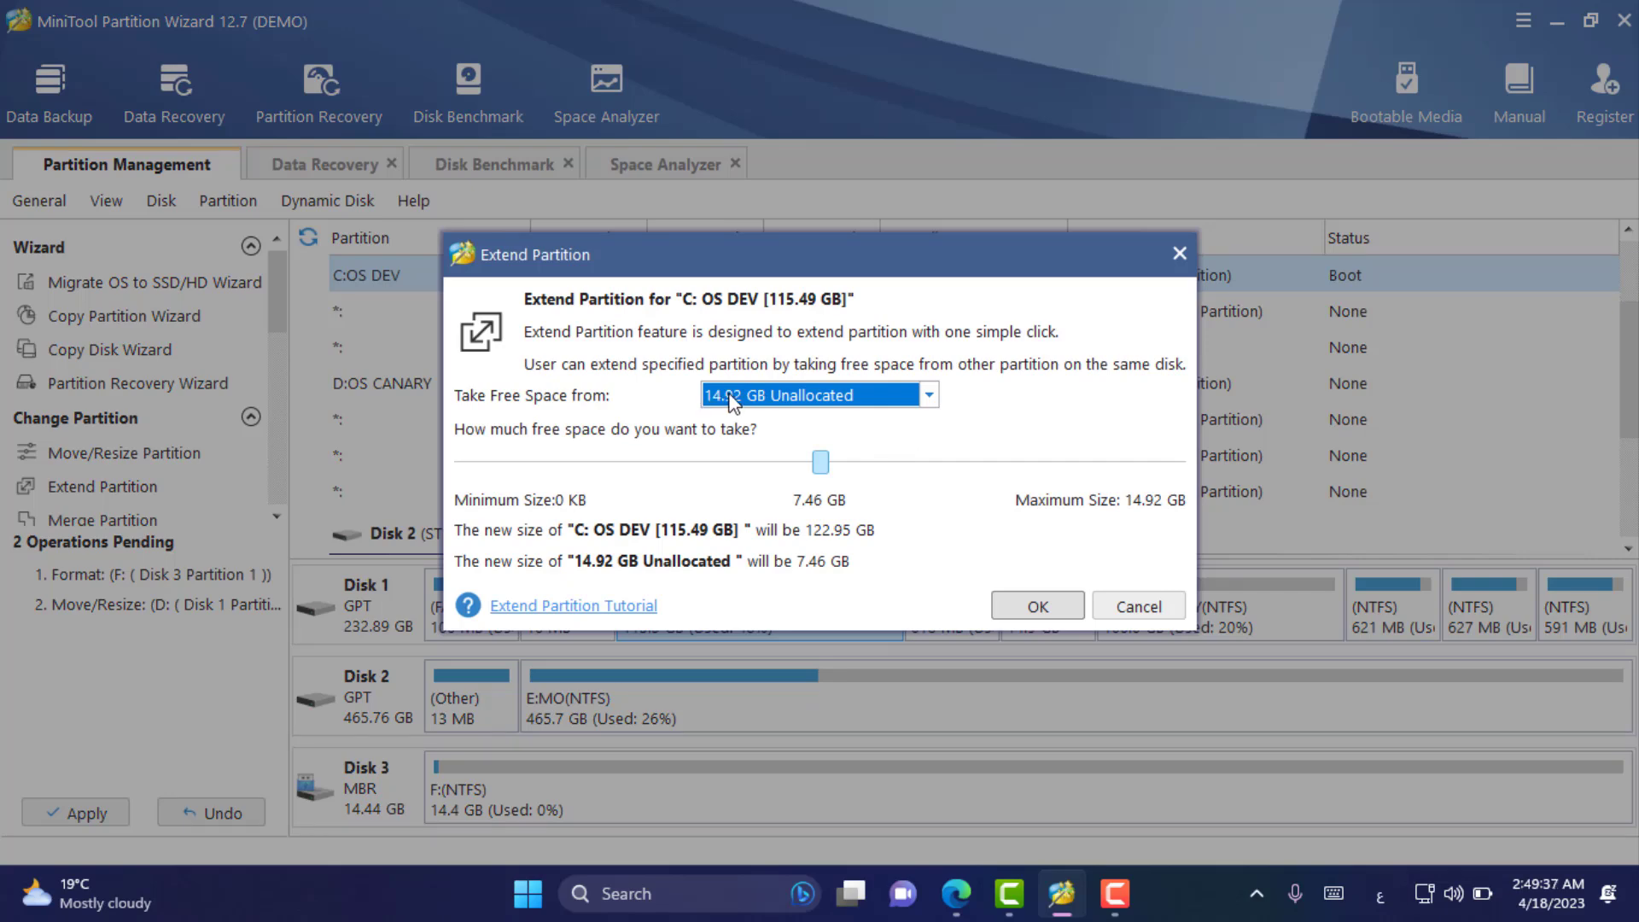
{"action": "left_click", "coordinate": [1037, 606]}
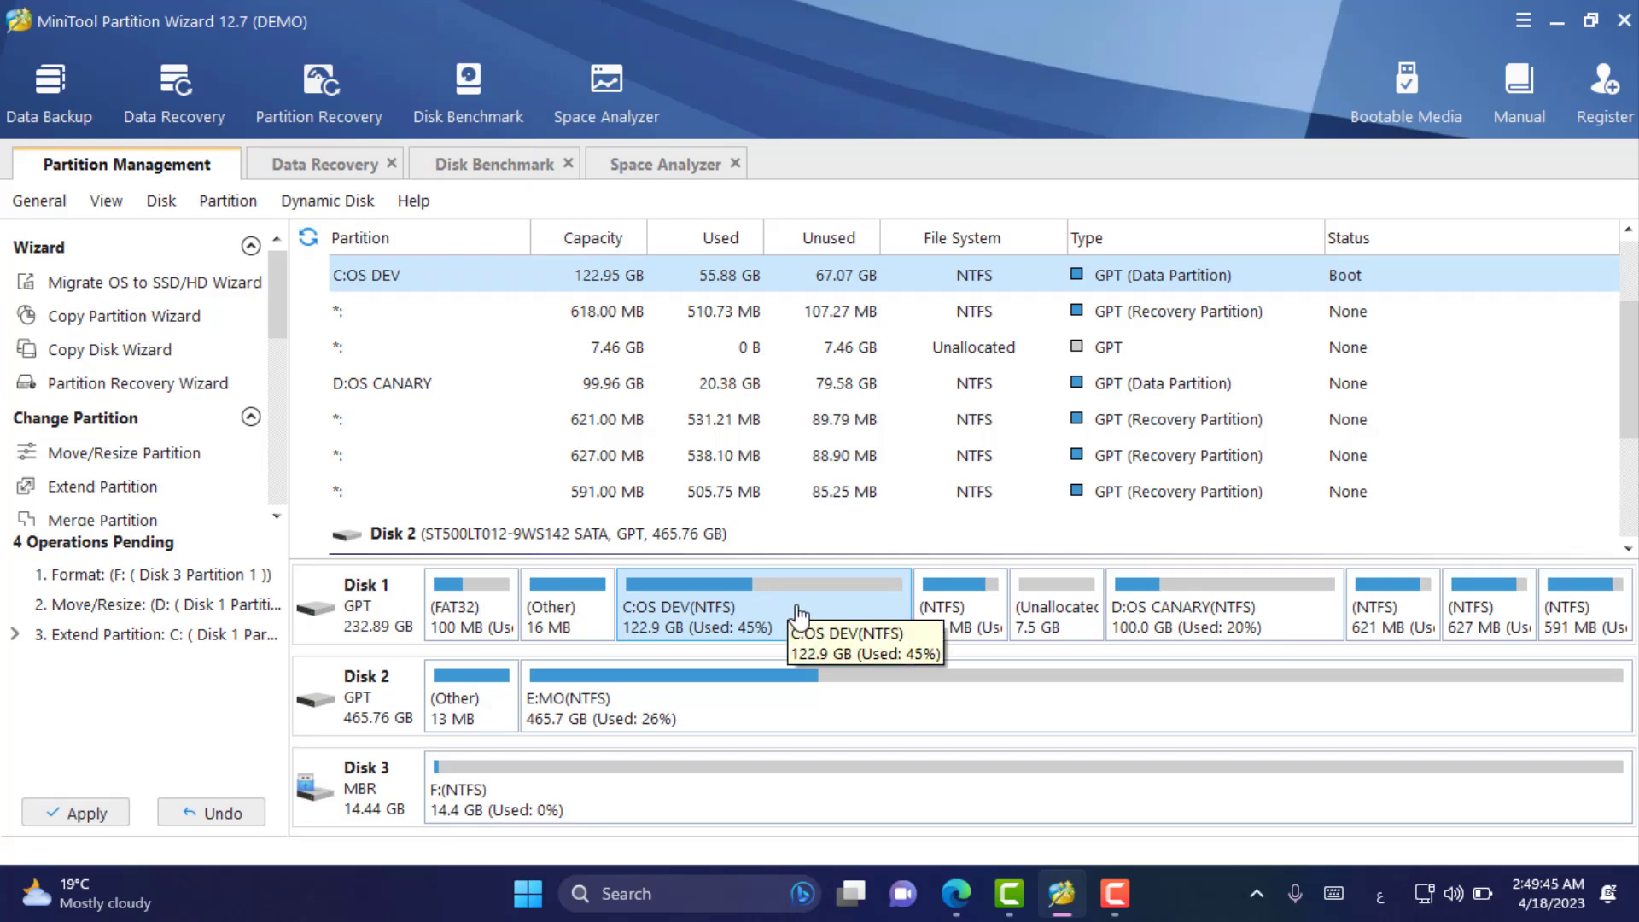
{"action": "left_click", "coordinate": [88, 815]}
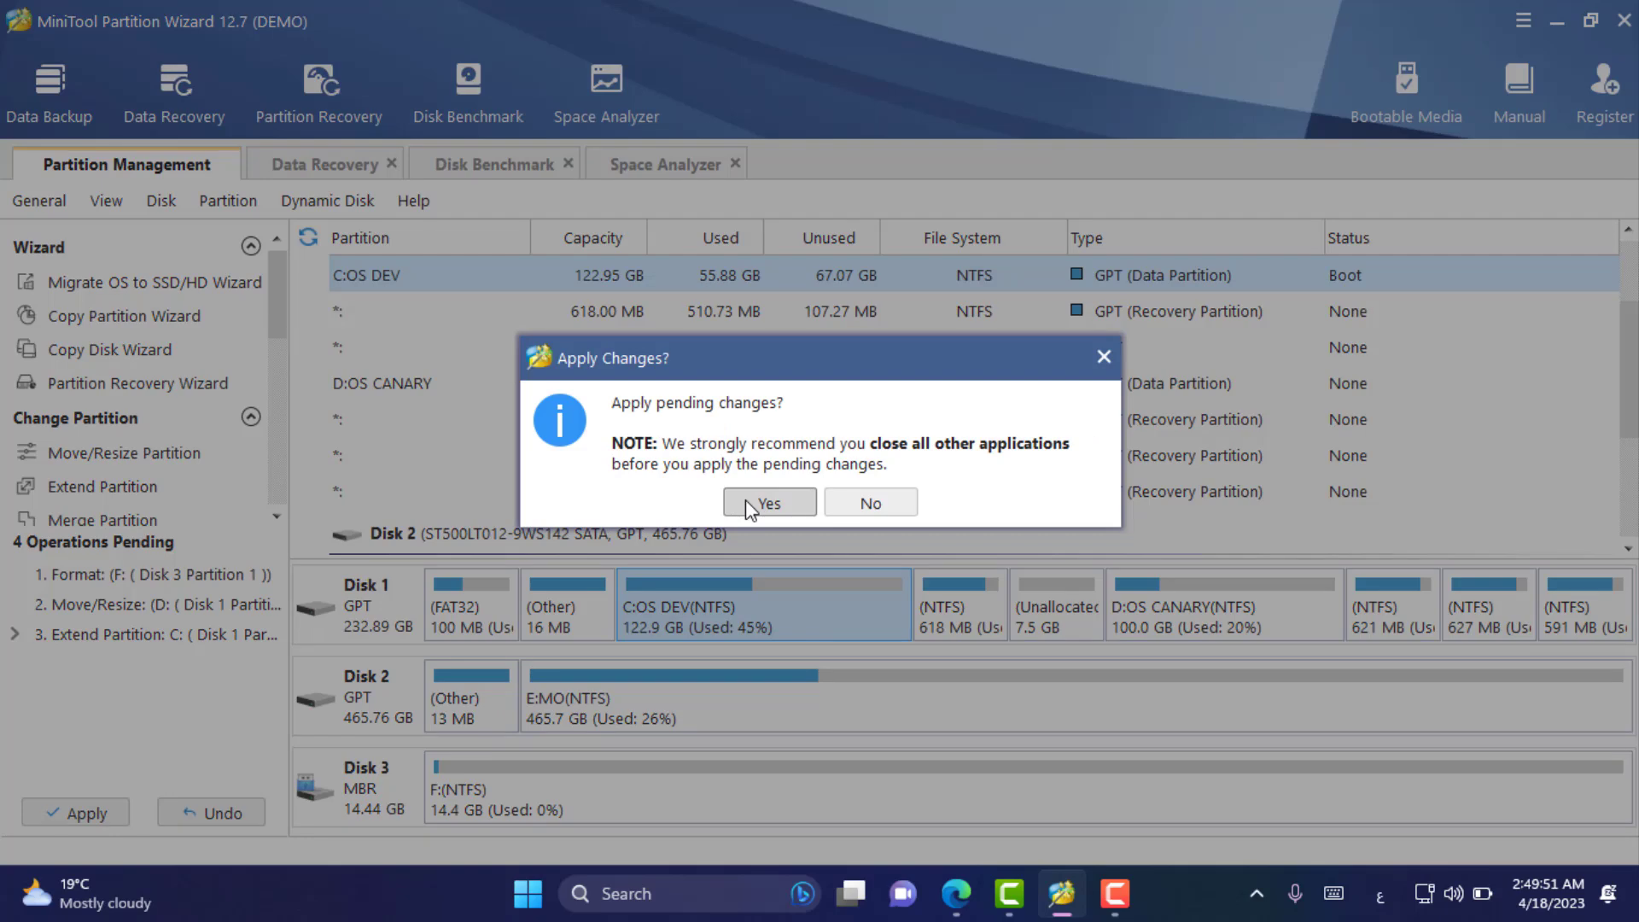
{"action": "left_click", "coordinate": [1104, 357]}
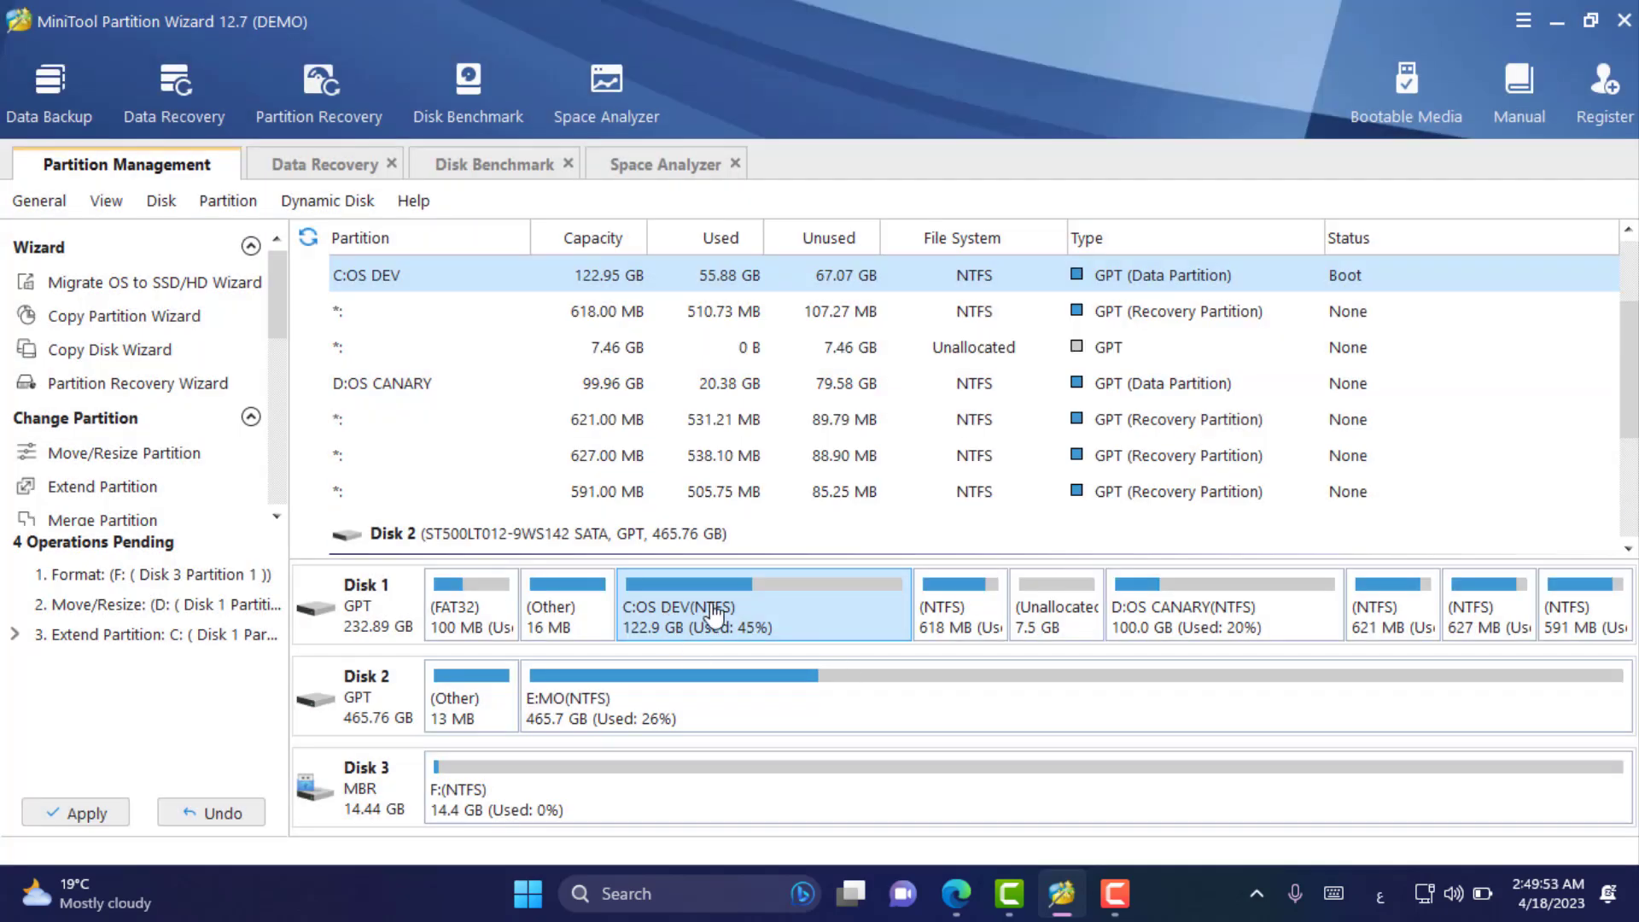
{"action": "left_click", "coordinate": [247, 818]}
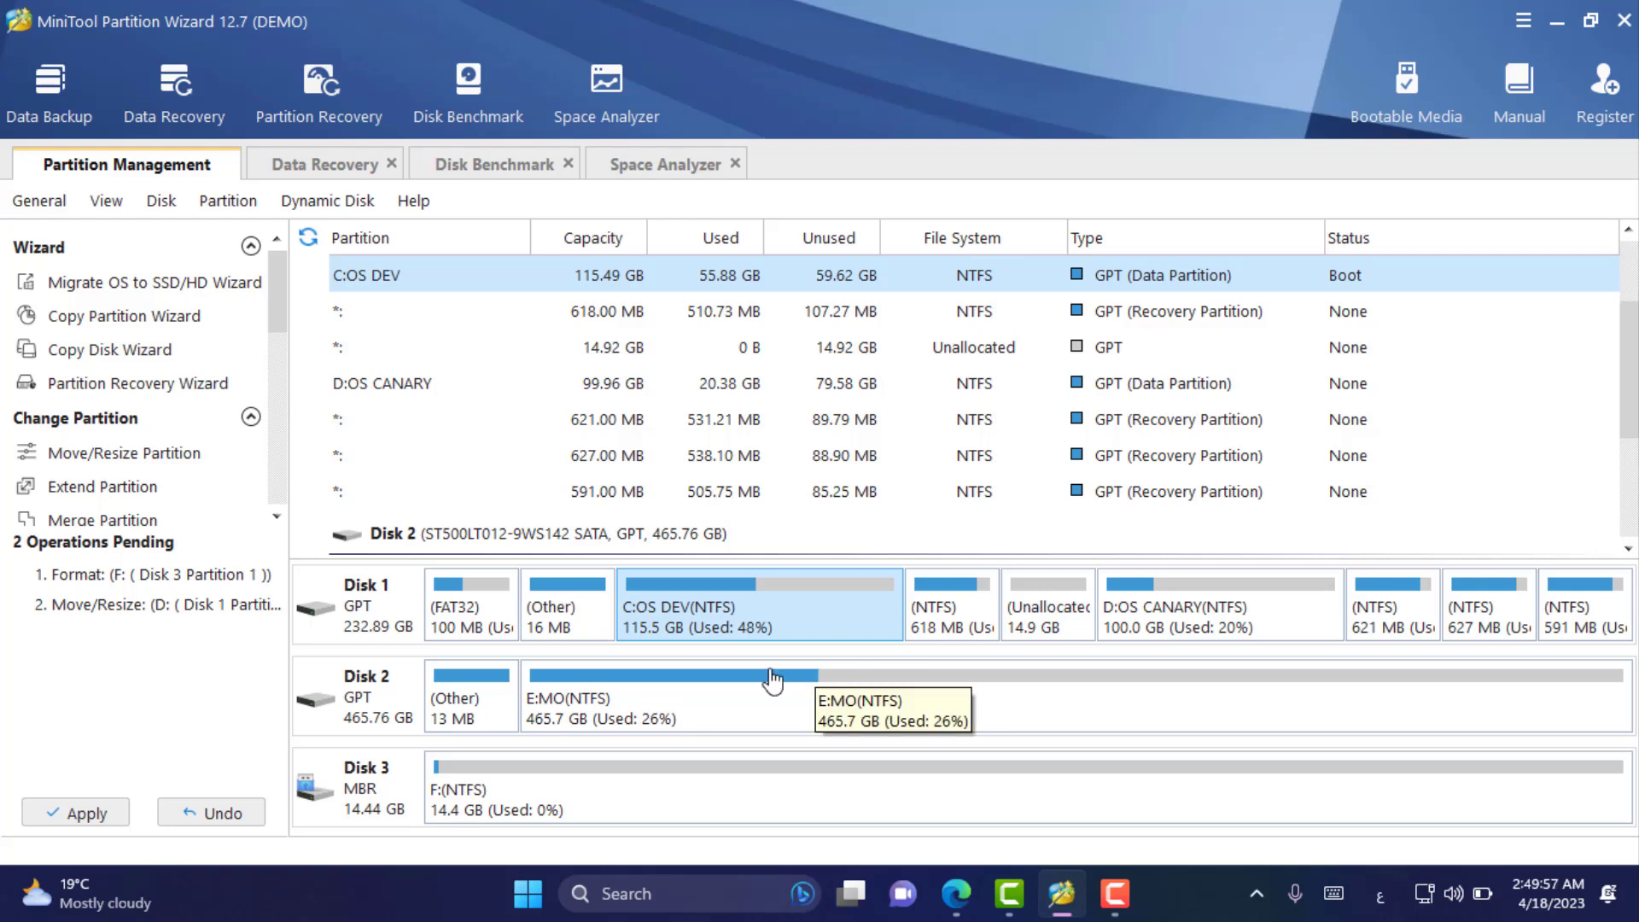
{"action": "left_click", "coordinate": [243, 816]}
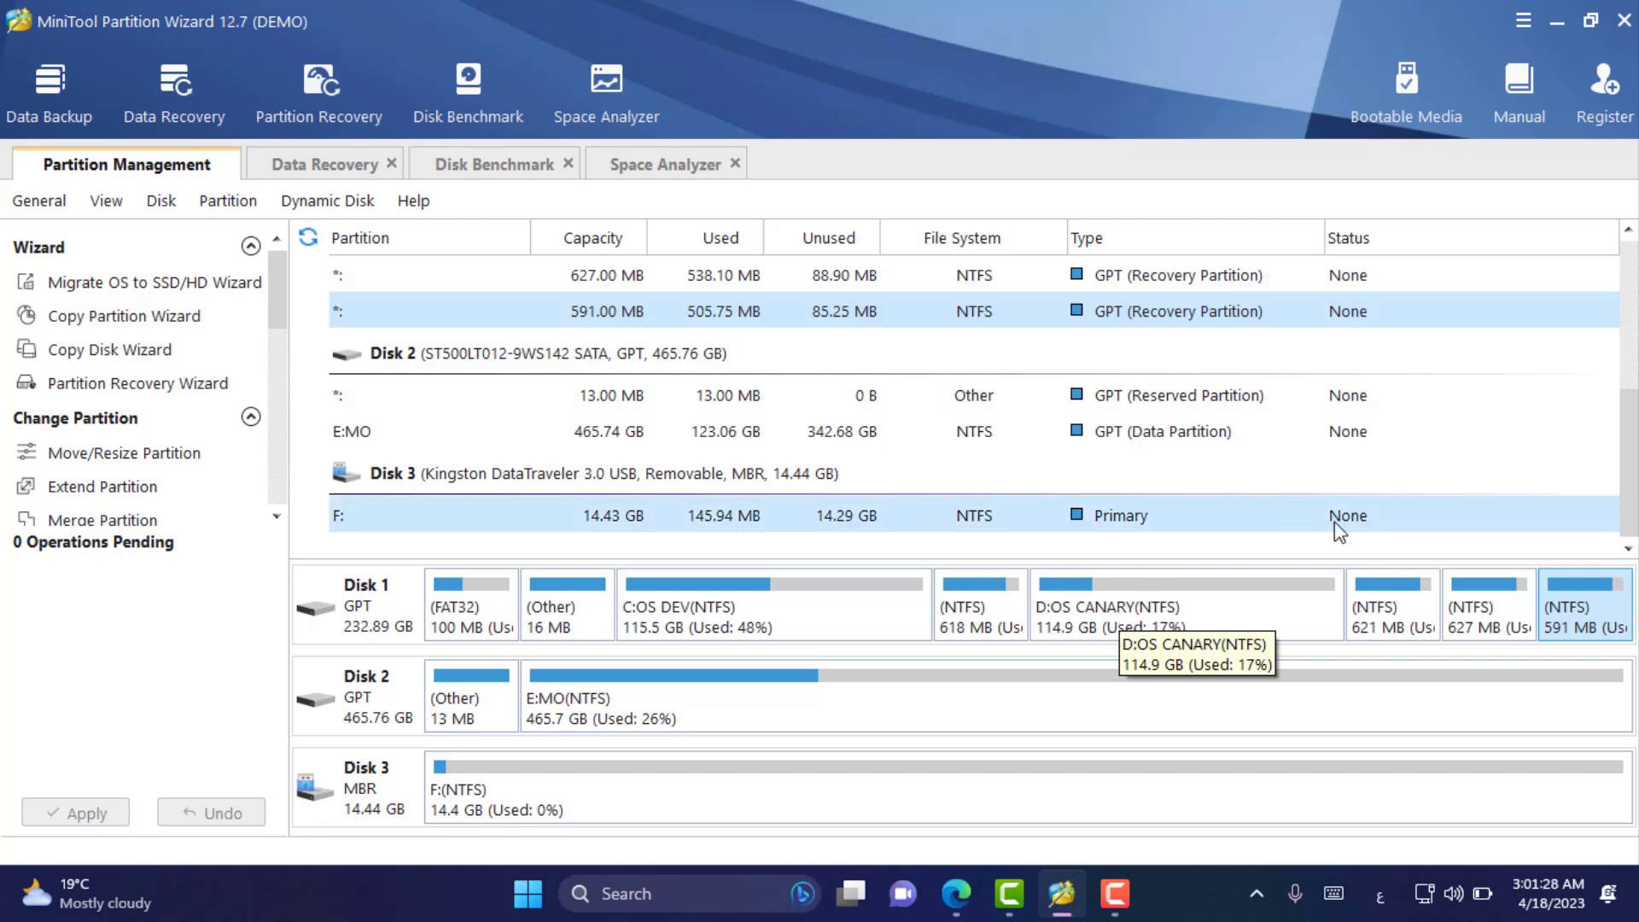
Queue shrinking the D: OS CANARY partition to 83.74 GB, leaving 31.14 GB of unallocated space after it.
{"action": "right_click", "coordinate": [1095, 610]}
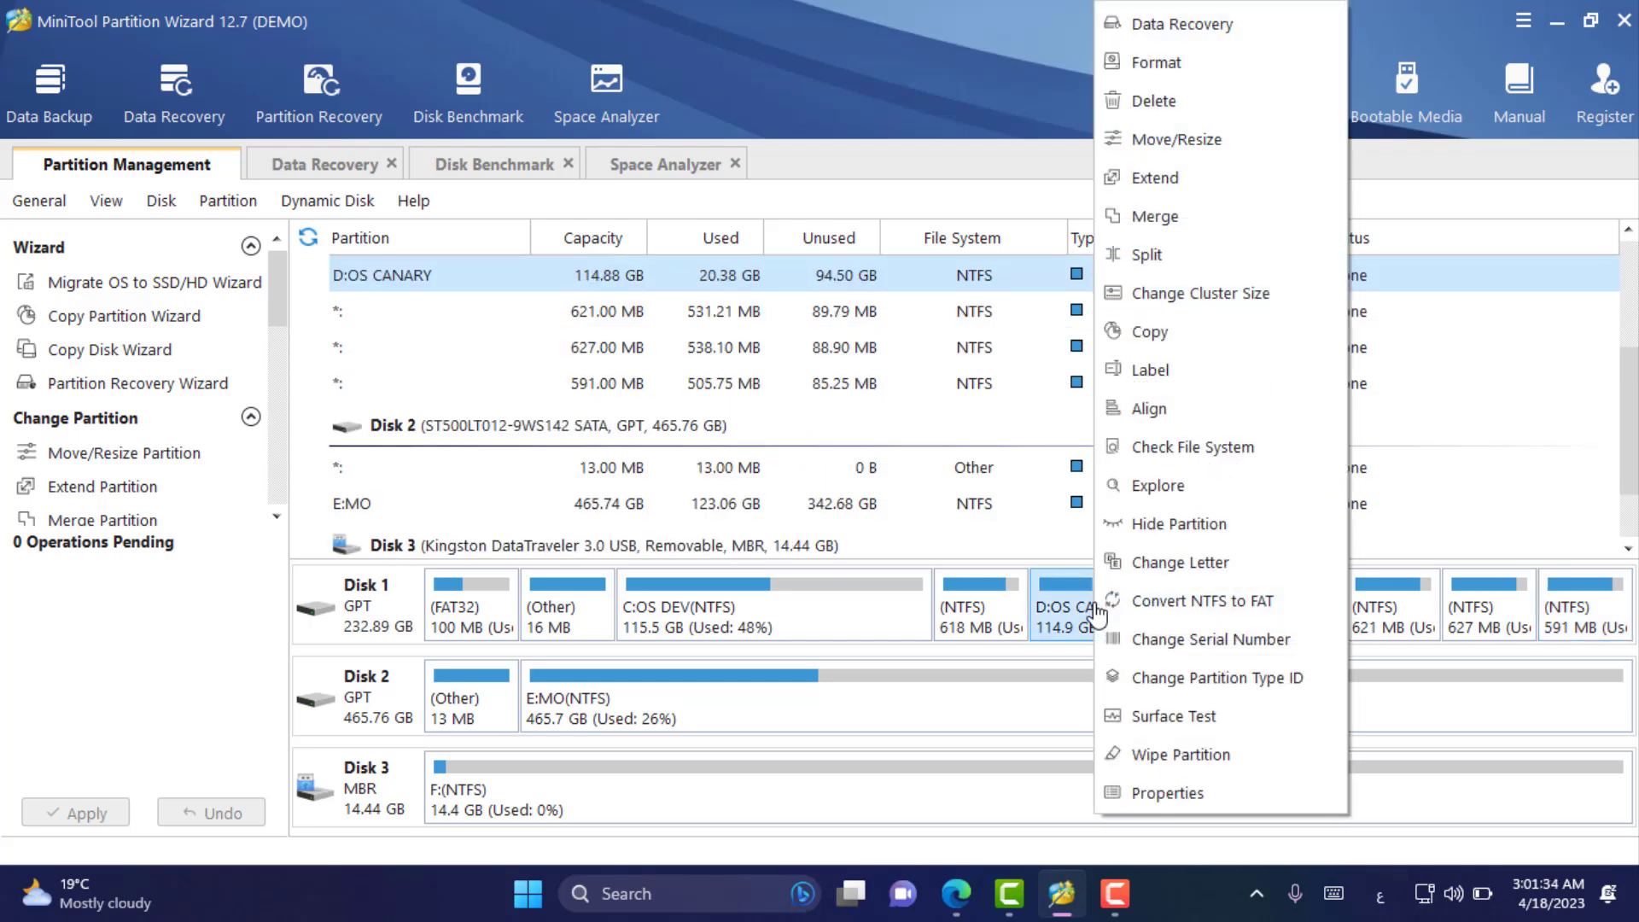
{"action": "left_click", "coordinate": [1257, 152]}
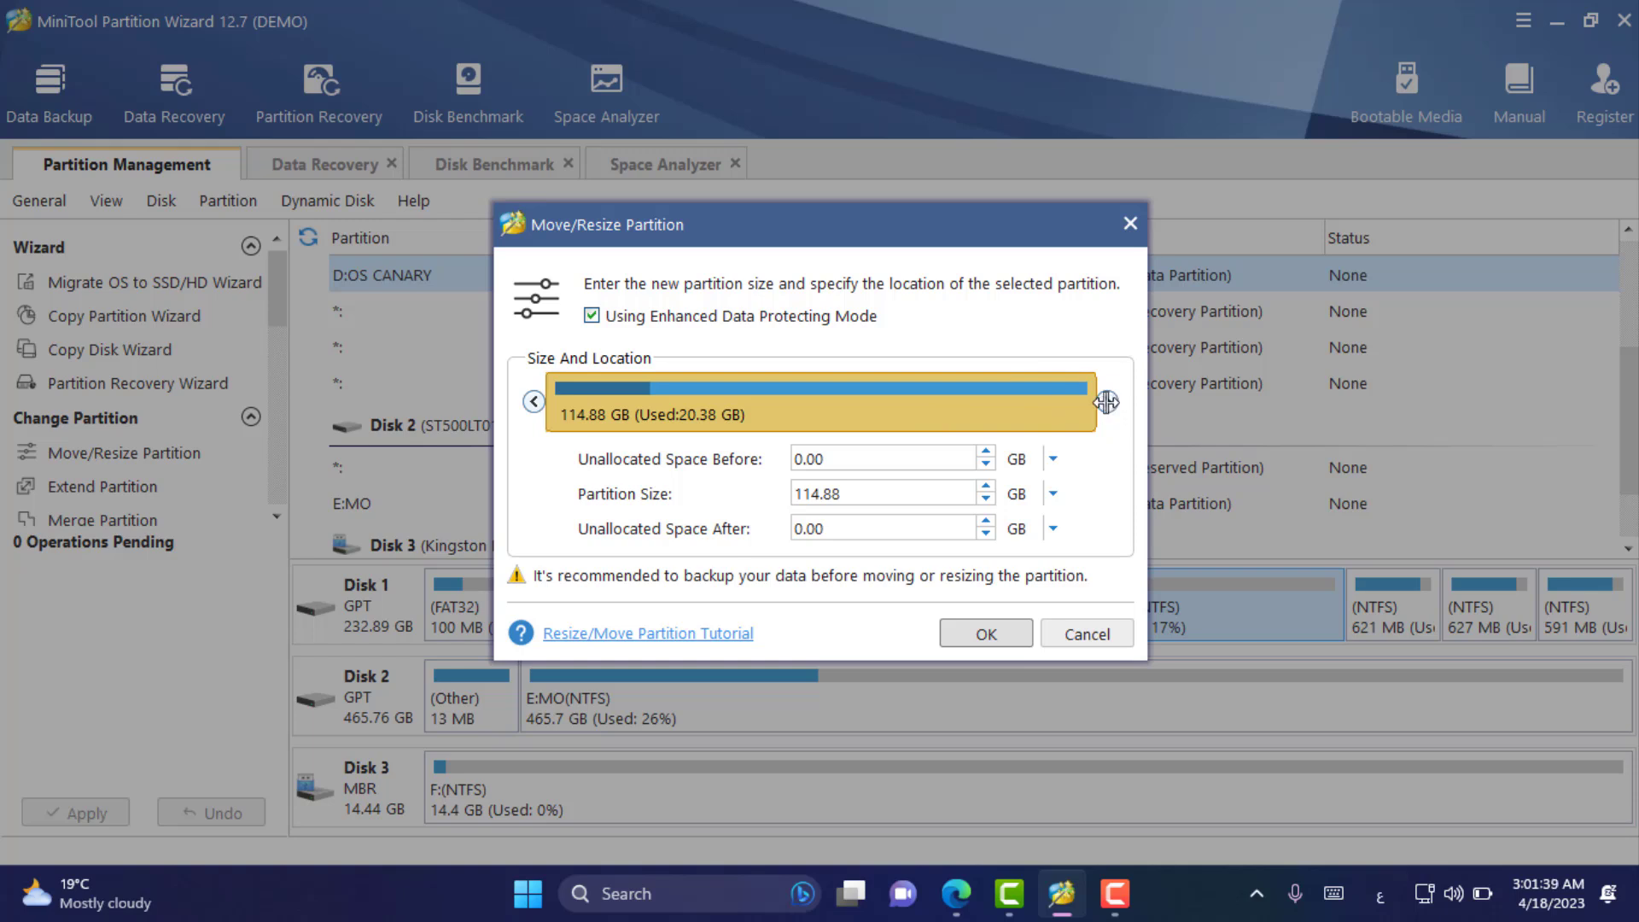
{"action": "left_click_drag", "start_coordinate": [1107, 401], "coordinate": [964, 400]}
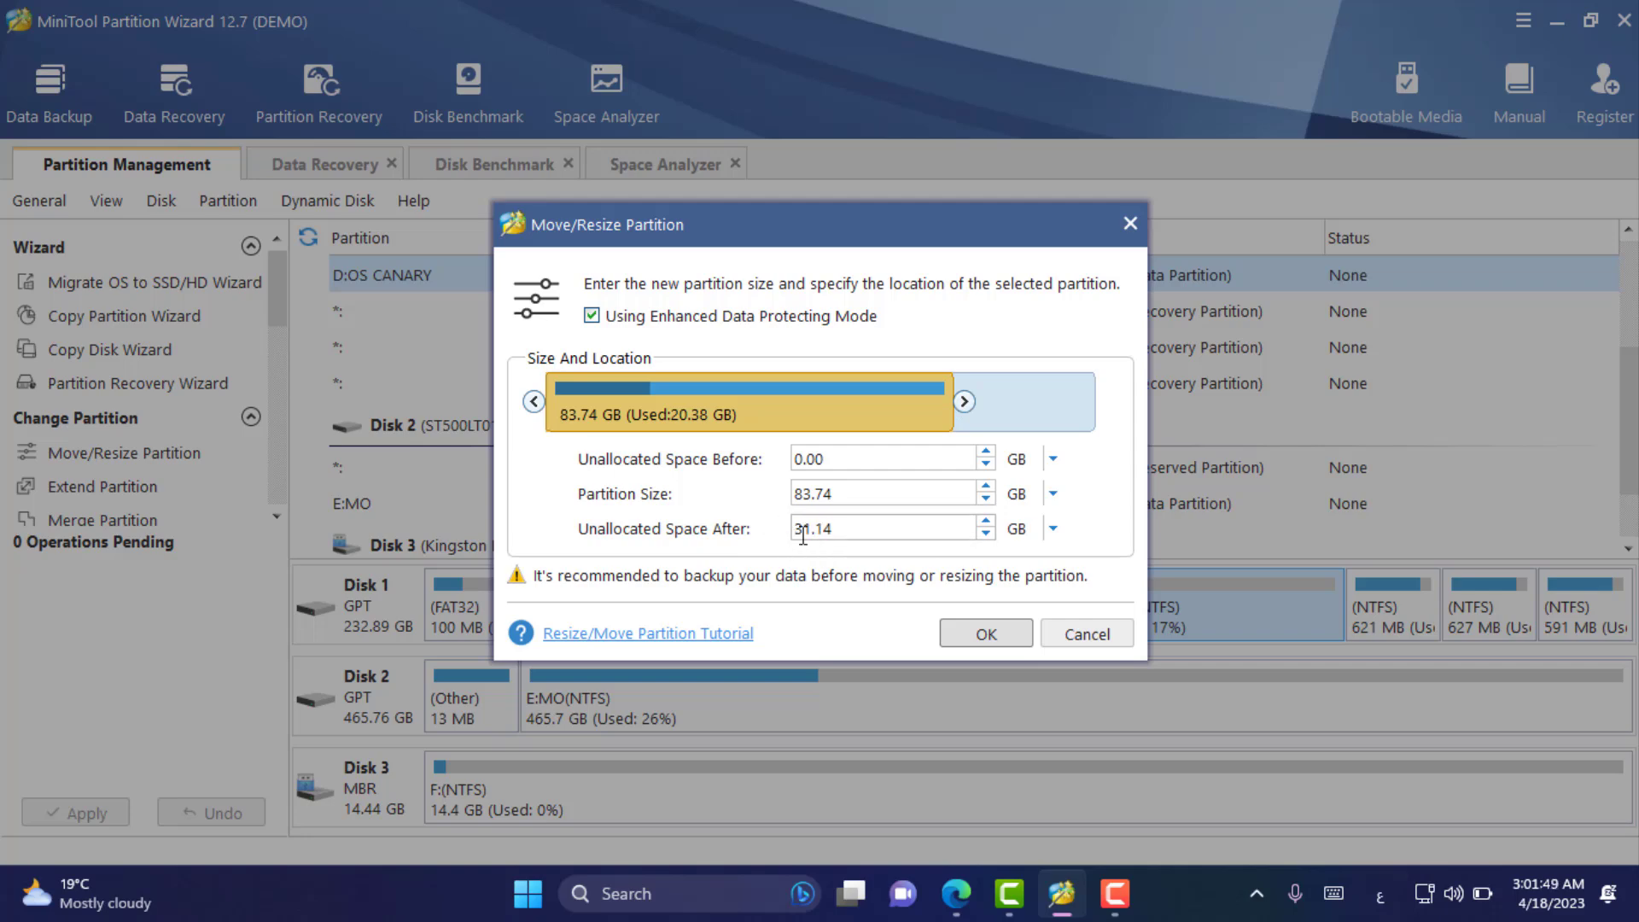
{"action": "left_click", "coordinate": [986, 640]}
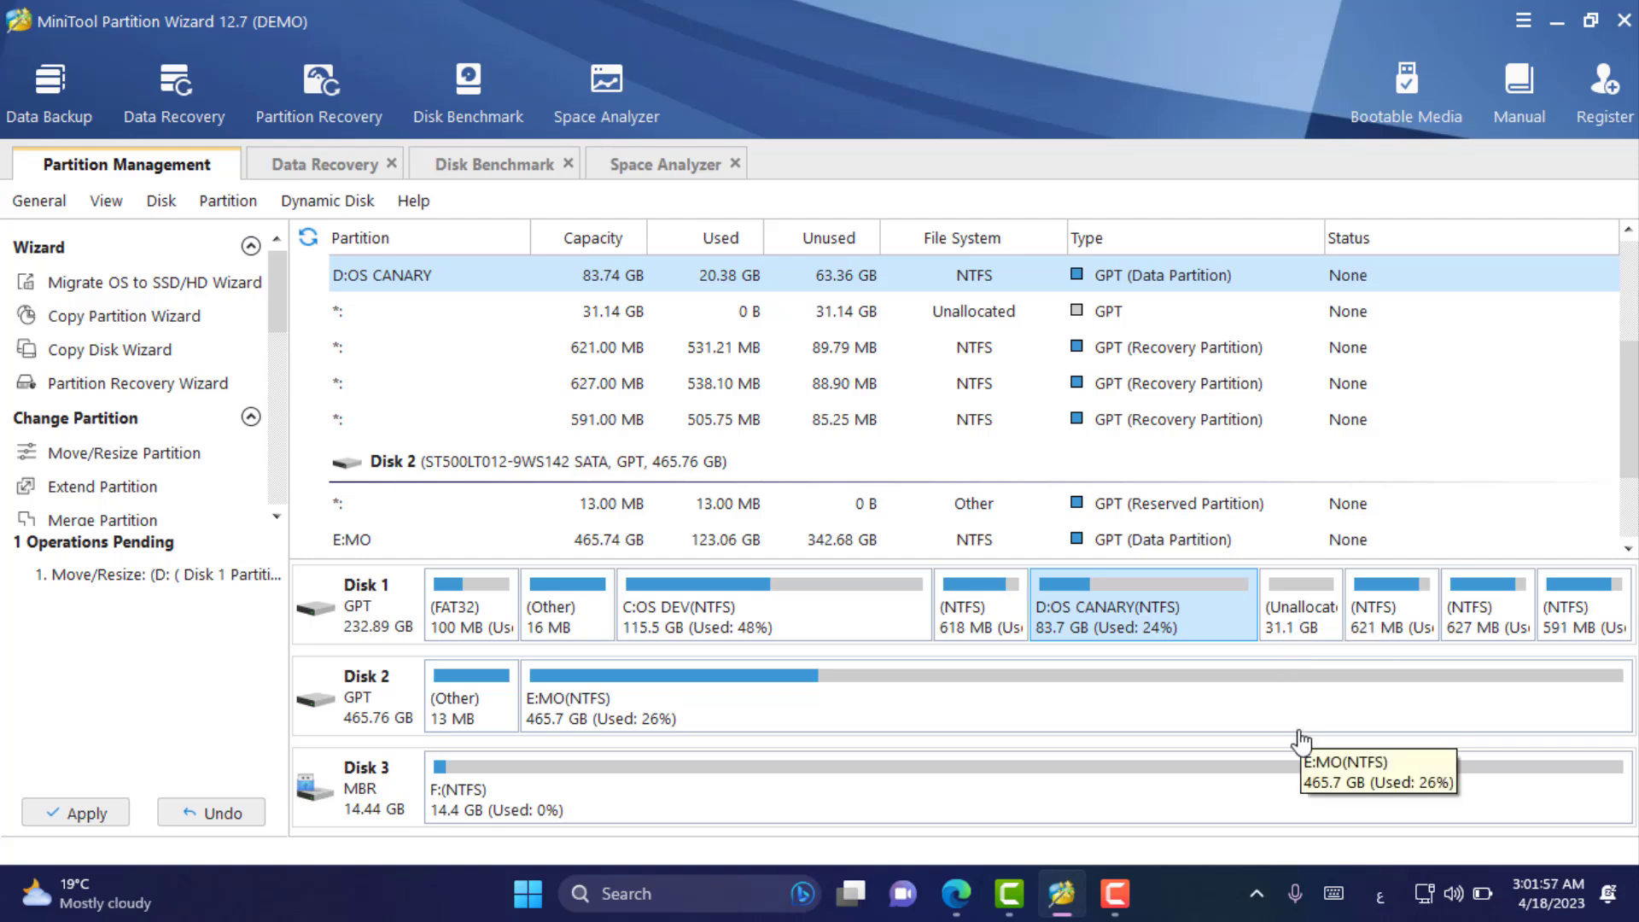
Queue a primary NTFS partition labelled mo with drive letter G: in the 31.14 GB unallocated space, and undo all pending operations.
{"action": "right_click", "coordinate": [1303, 622]}
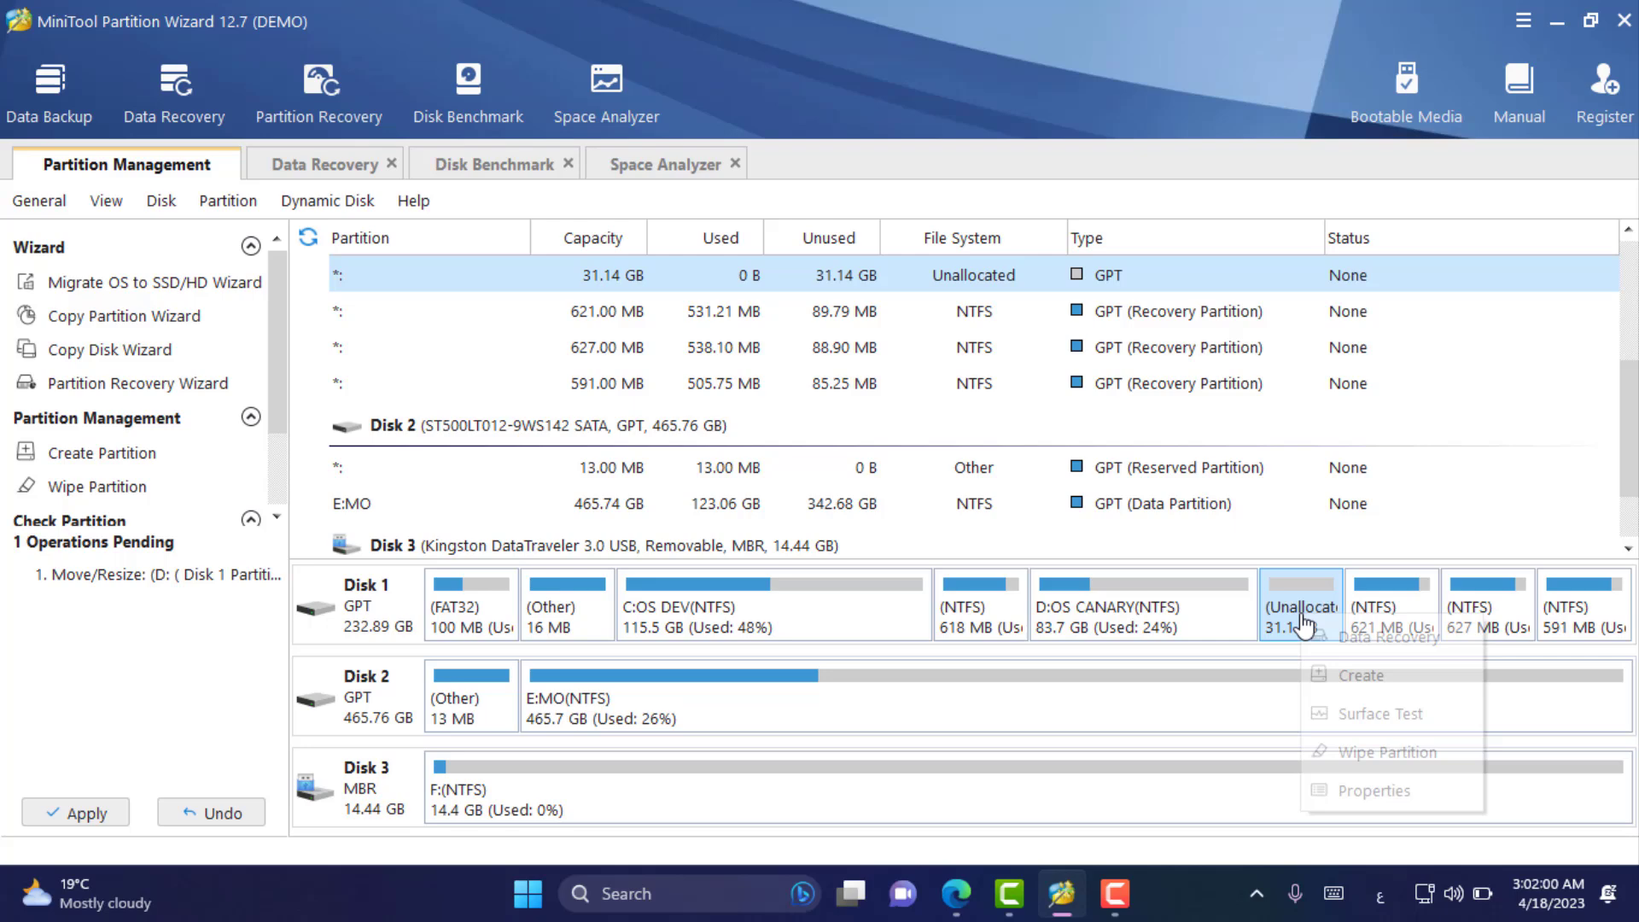
{"action": "left_click", "coordinate": [1364, 679]}
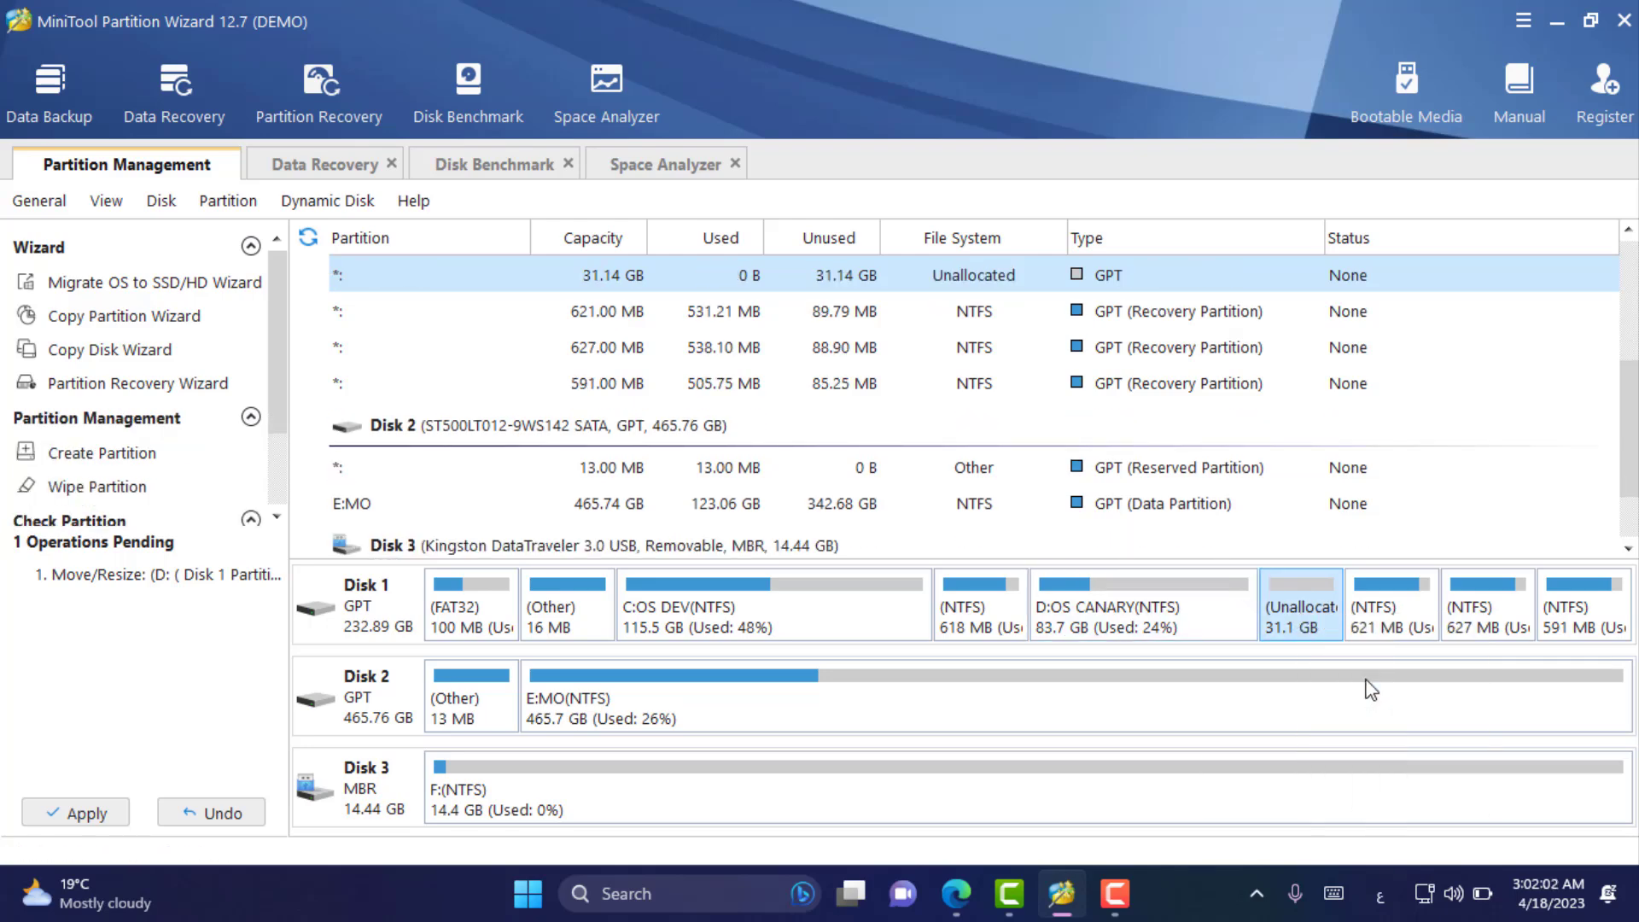
{"action": "left_click", "coordinate": [693, 307]}
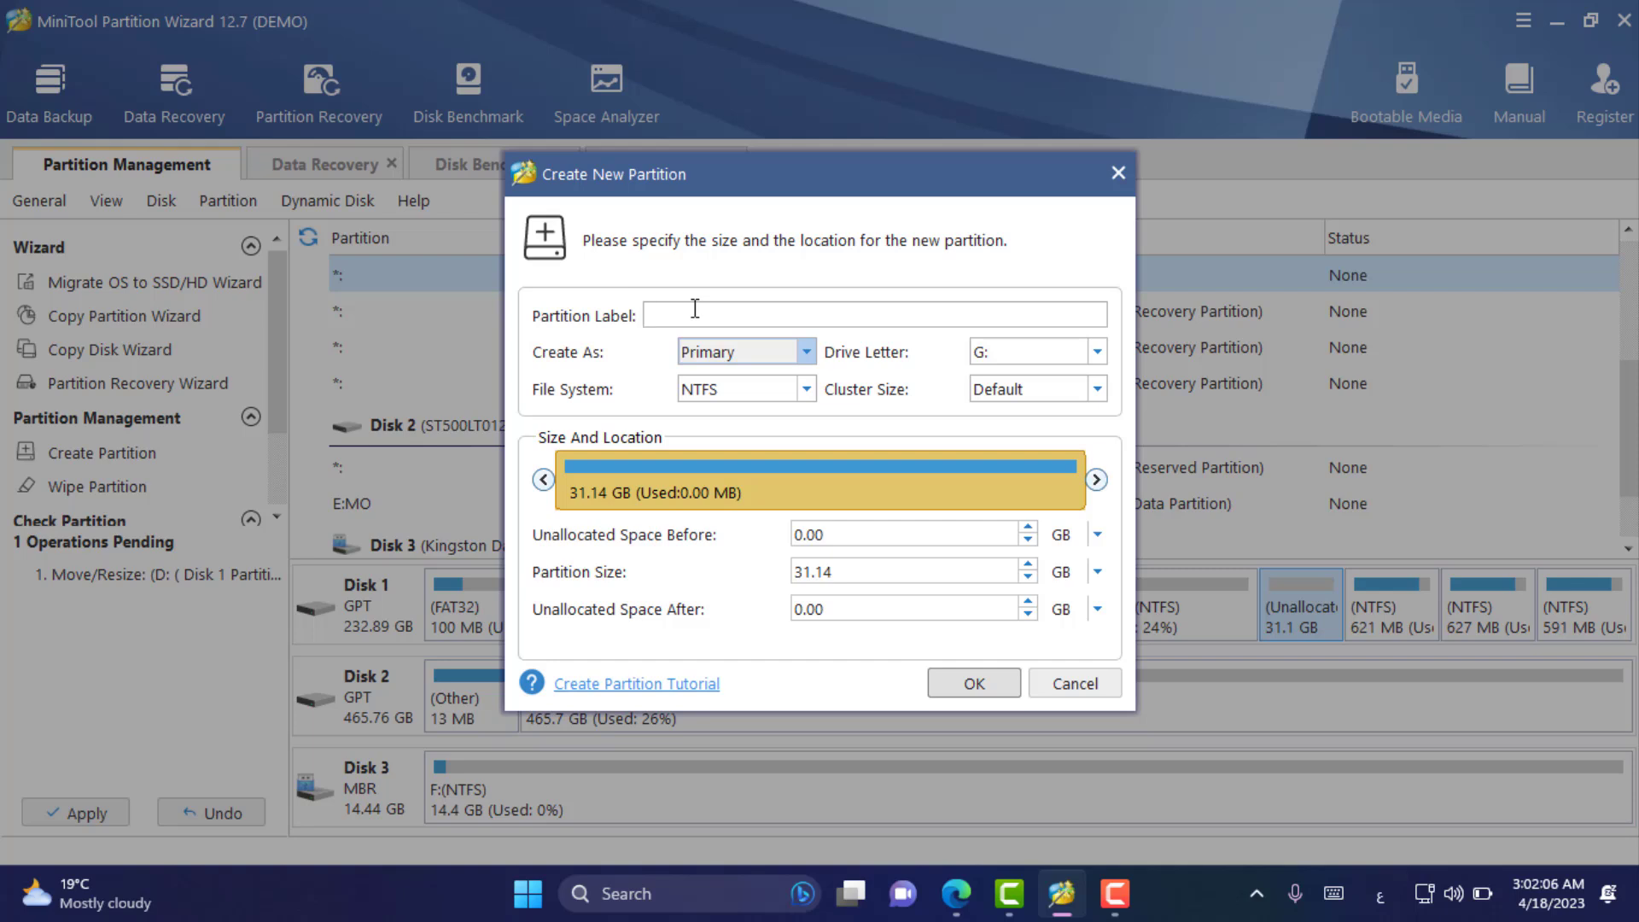
{"action": "key", "text": "alt+shift"}
{"action": "type", "text": "mo"}
{"action": "left_click", "coordinate": [965, 683]}
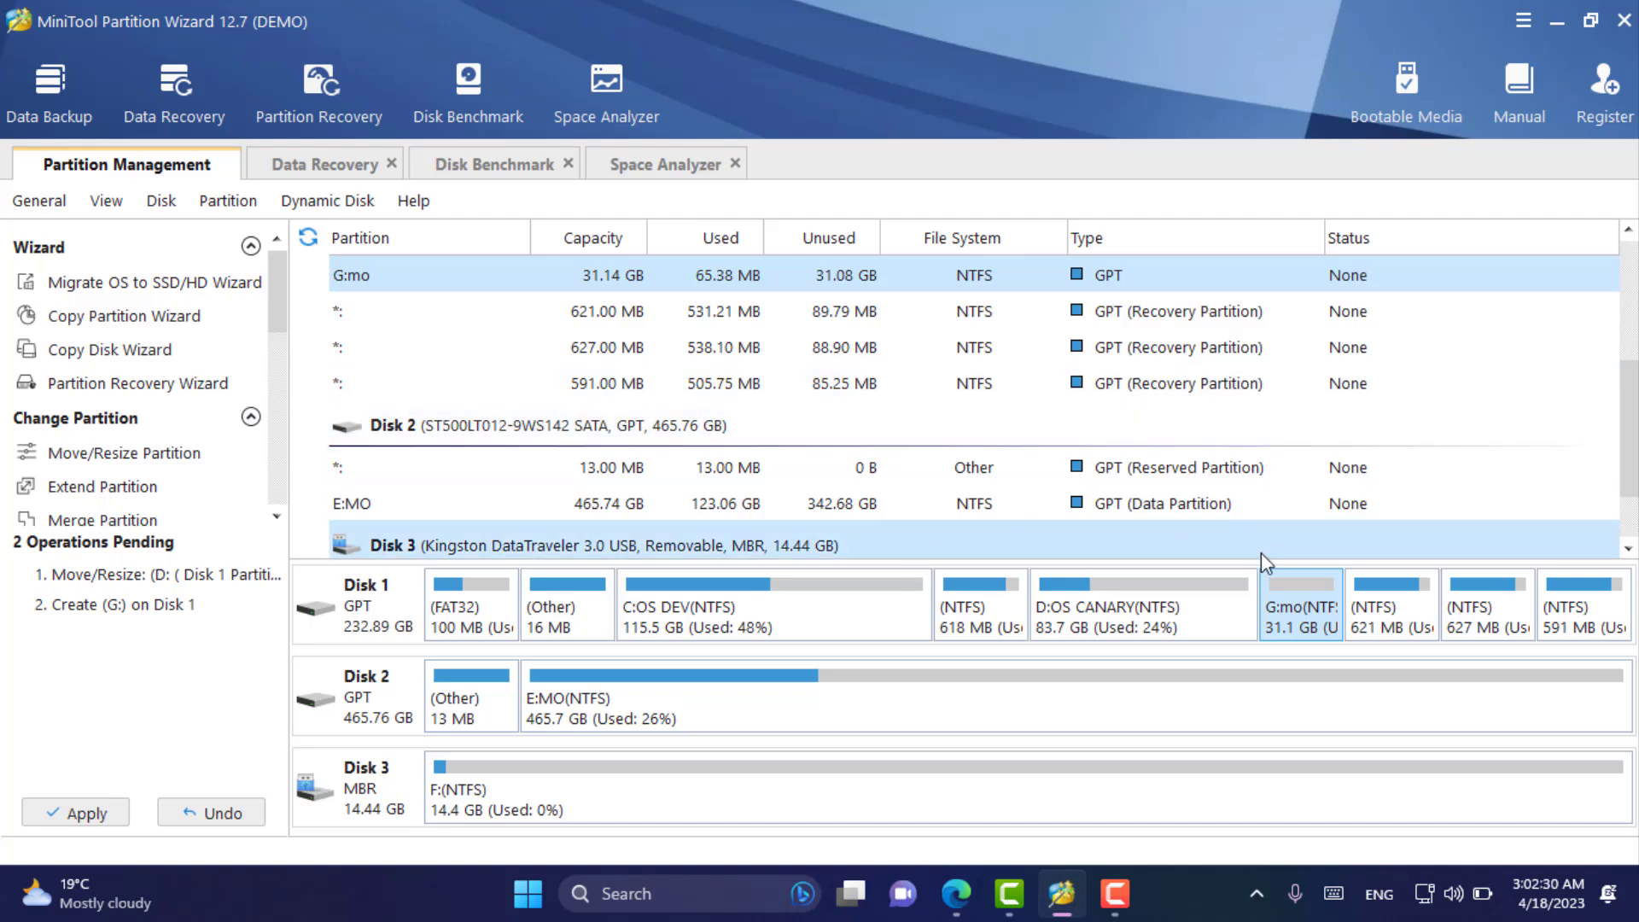
{"action": "left_click", "coordinate": [207, 812]}
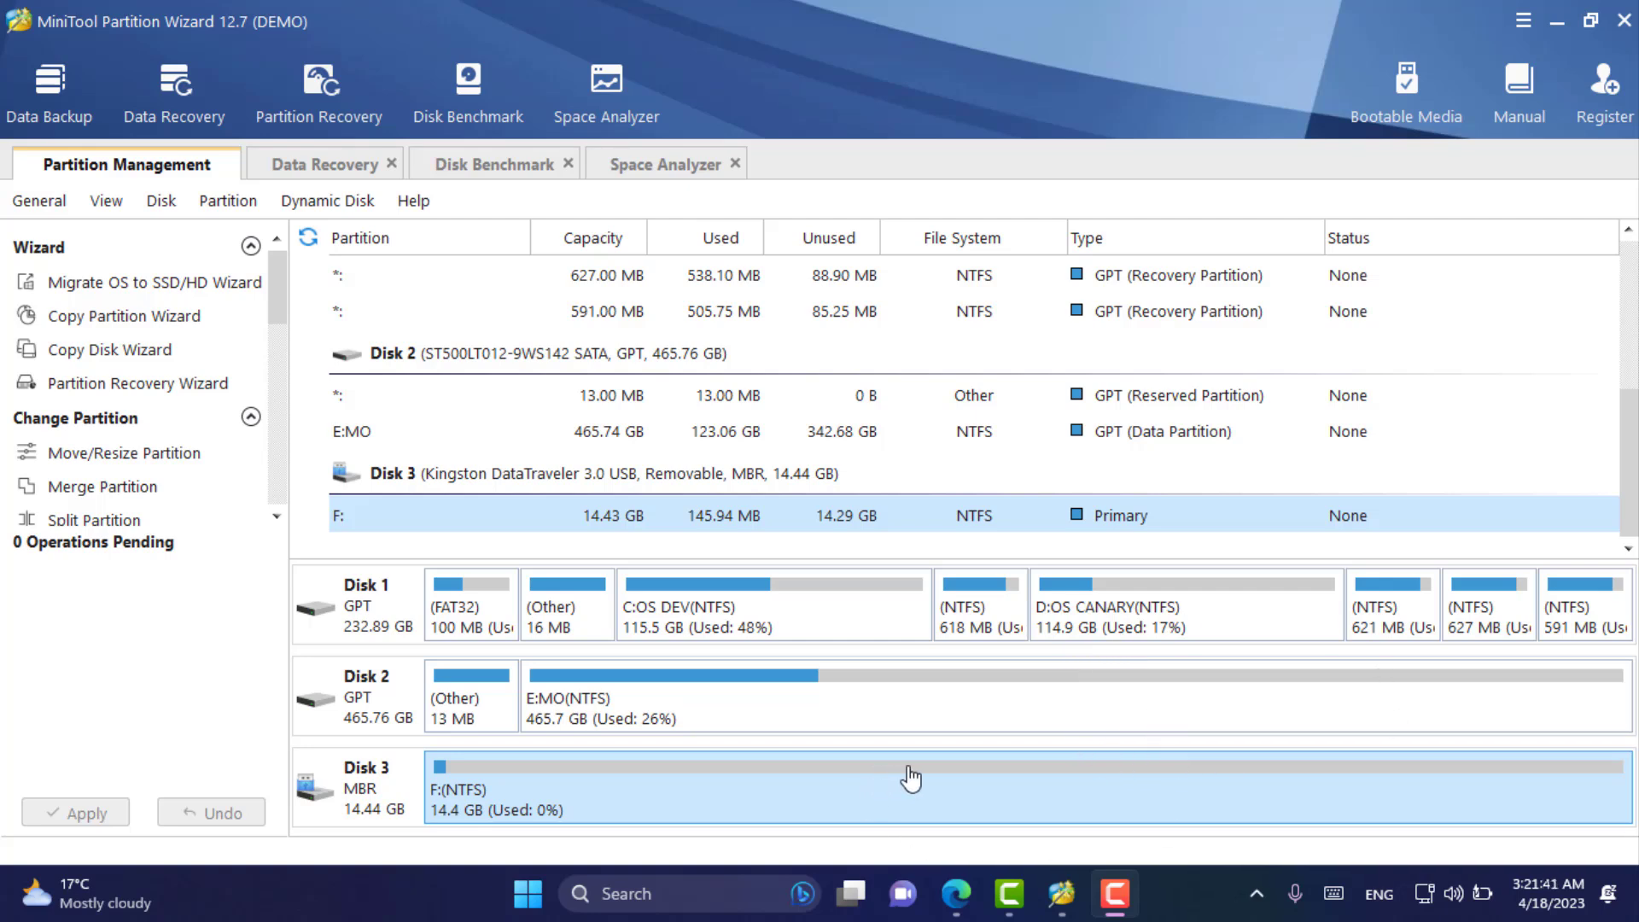
Try to set the F: partition on Disk 3 as logical.
{"action": "right_click", "coordinate": [946, 799]}
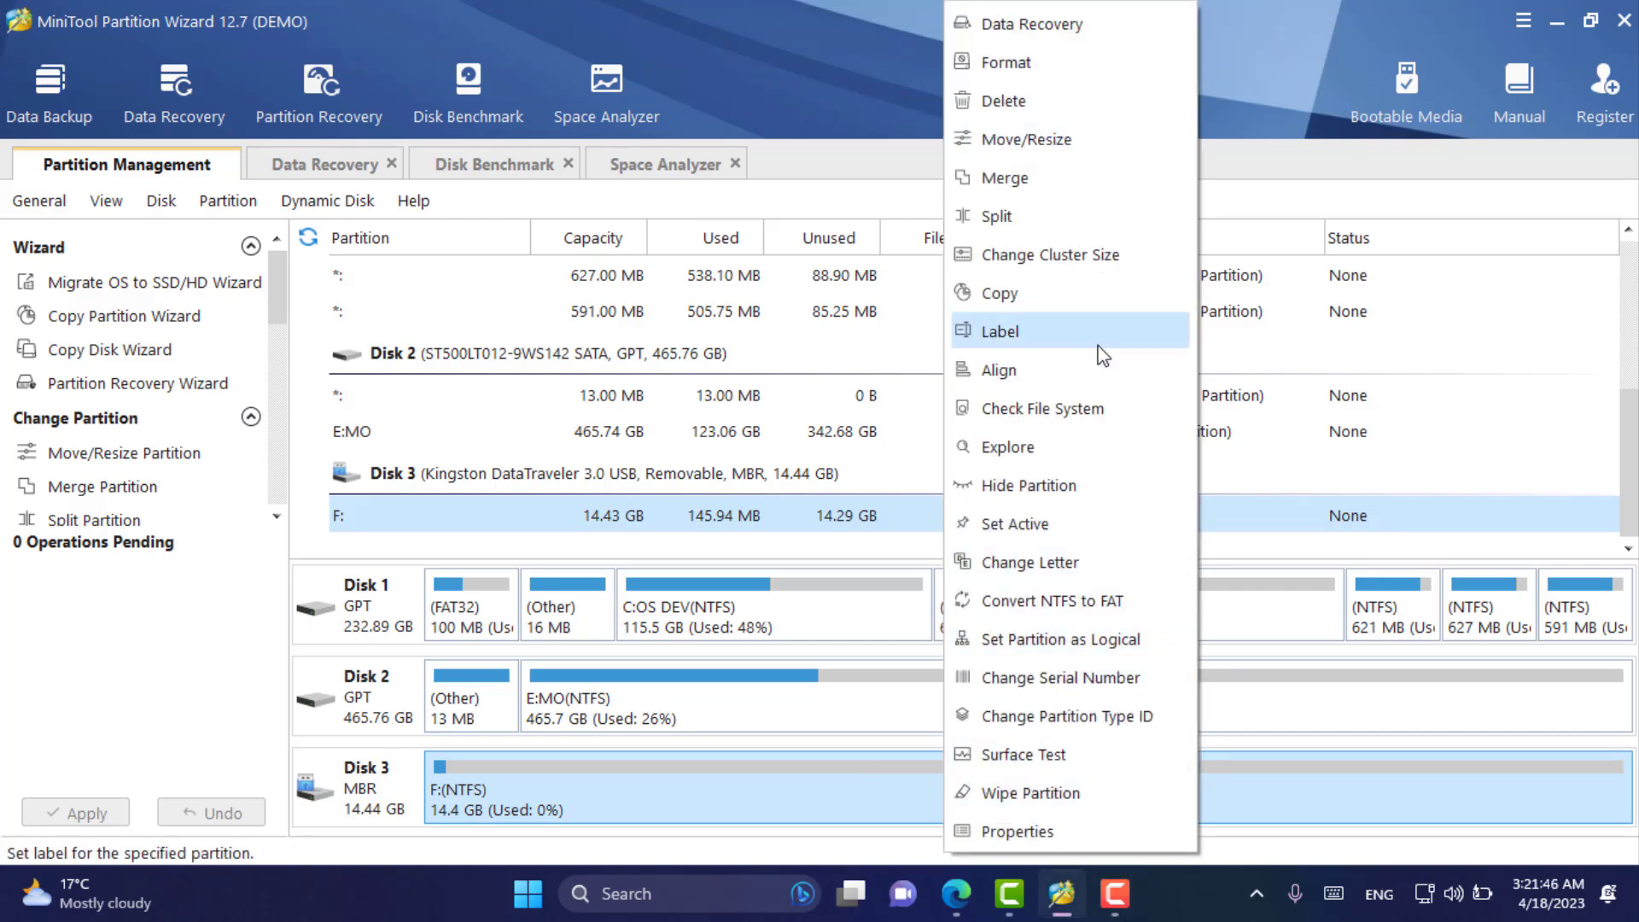
{"action": "left_click", "coordinate": [1037, 649]}
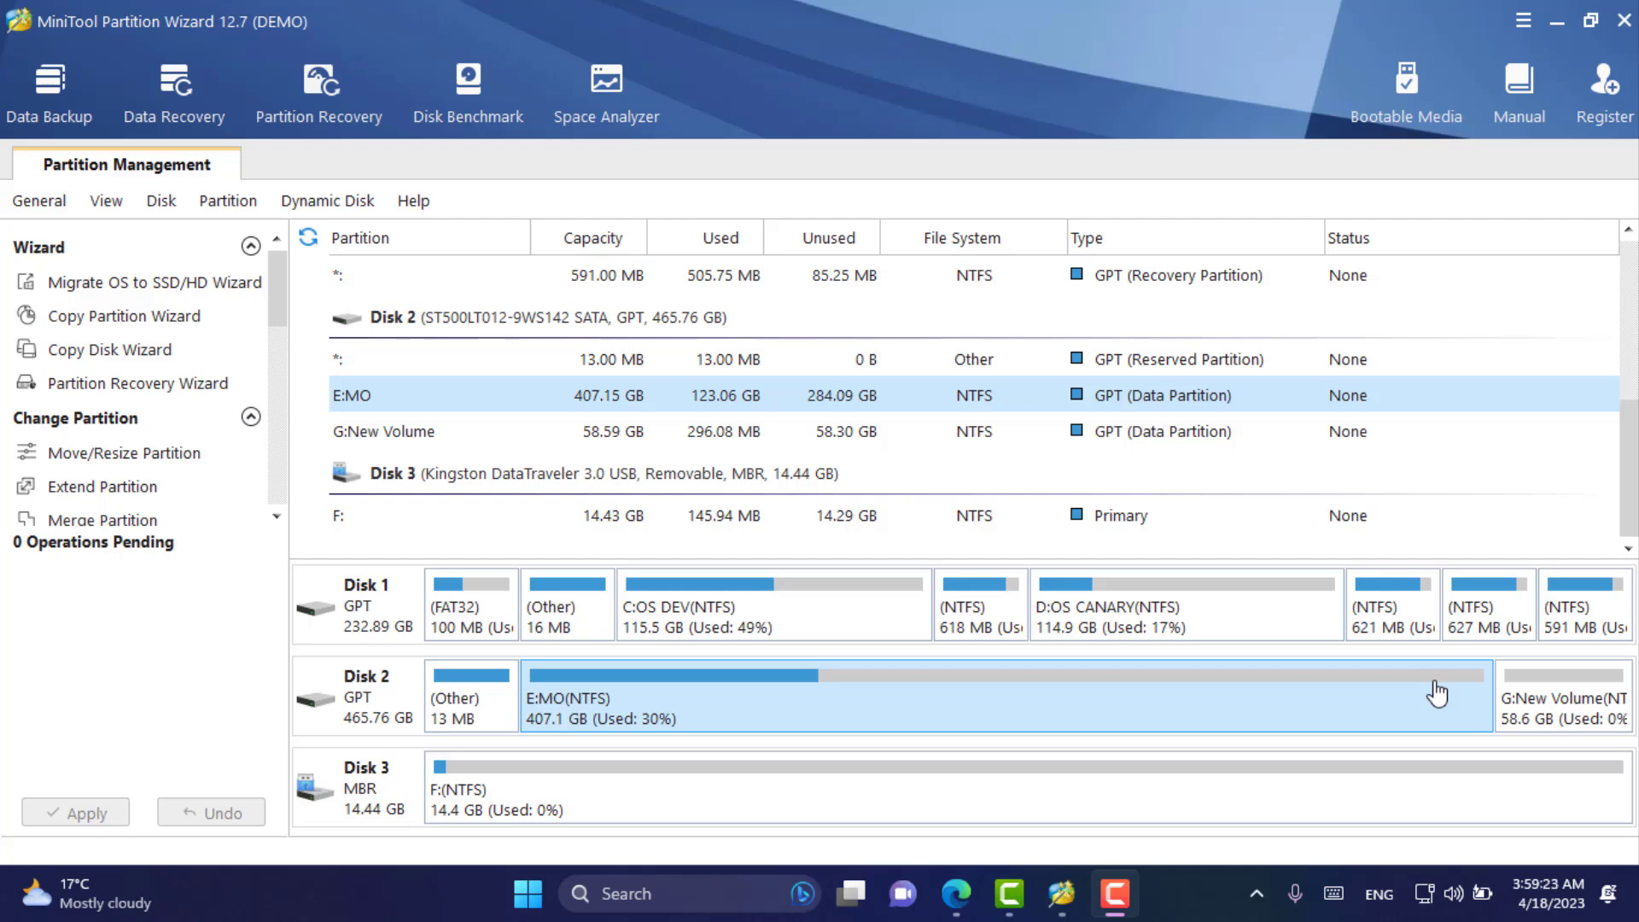
{"action": "right_click", "coordinate": [1526, 702]}
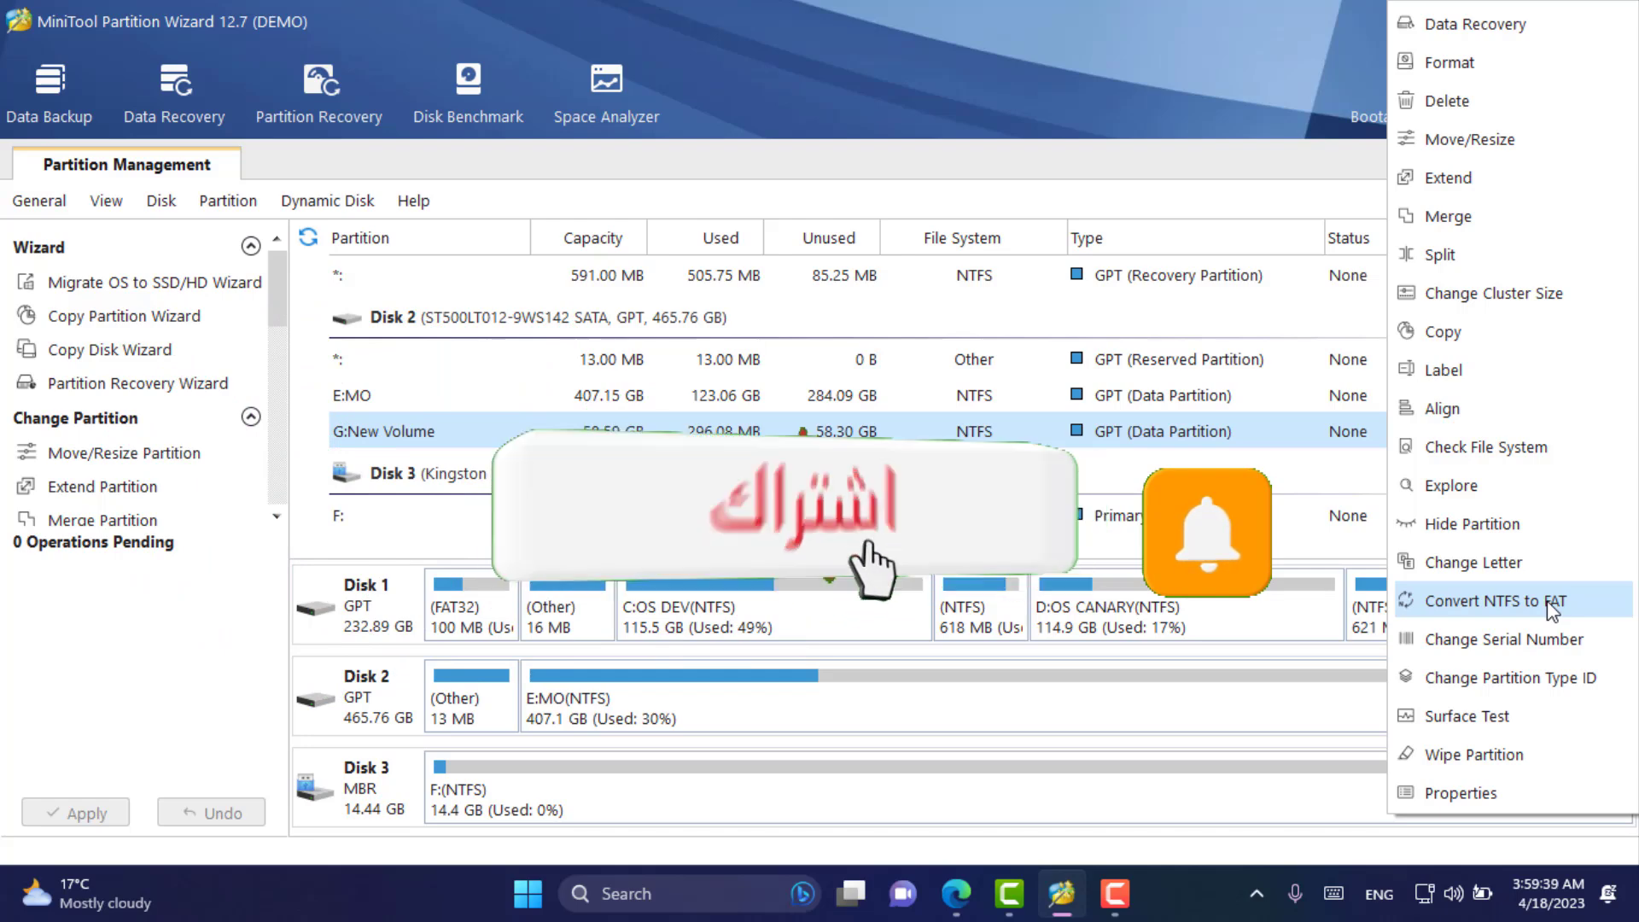
{"action": "left_click", "coordinate": [1401, 819]}
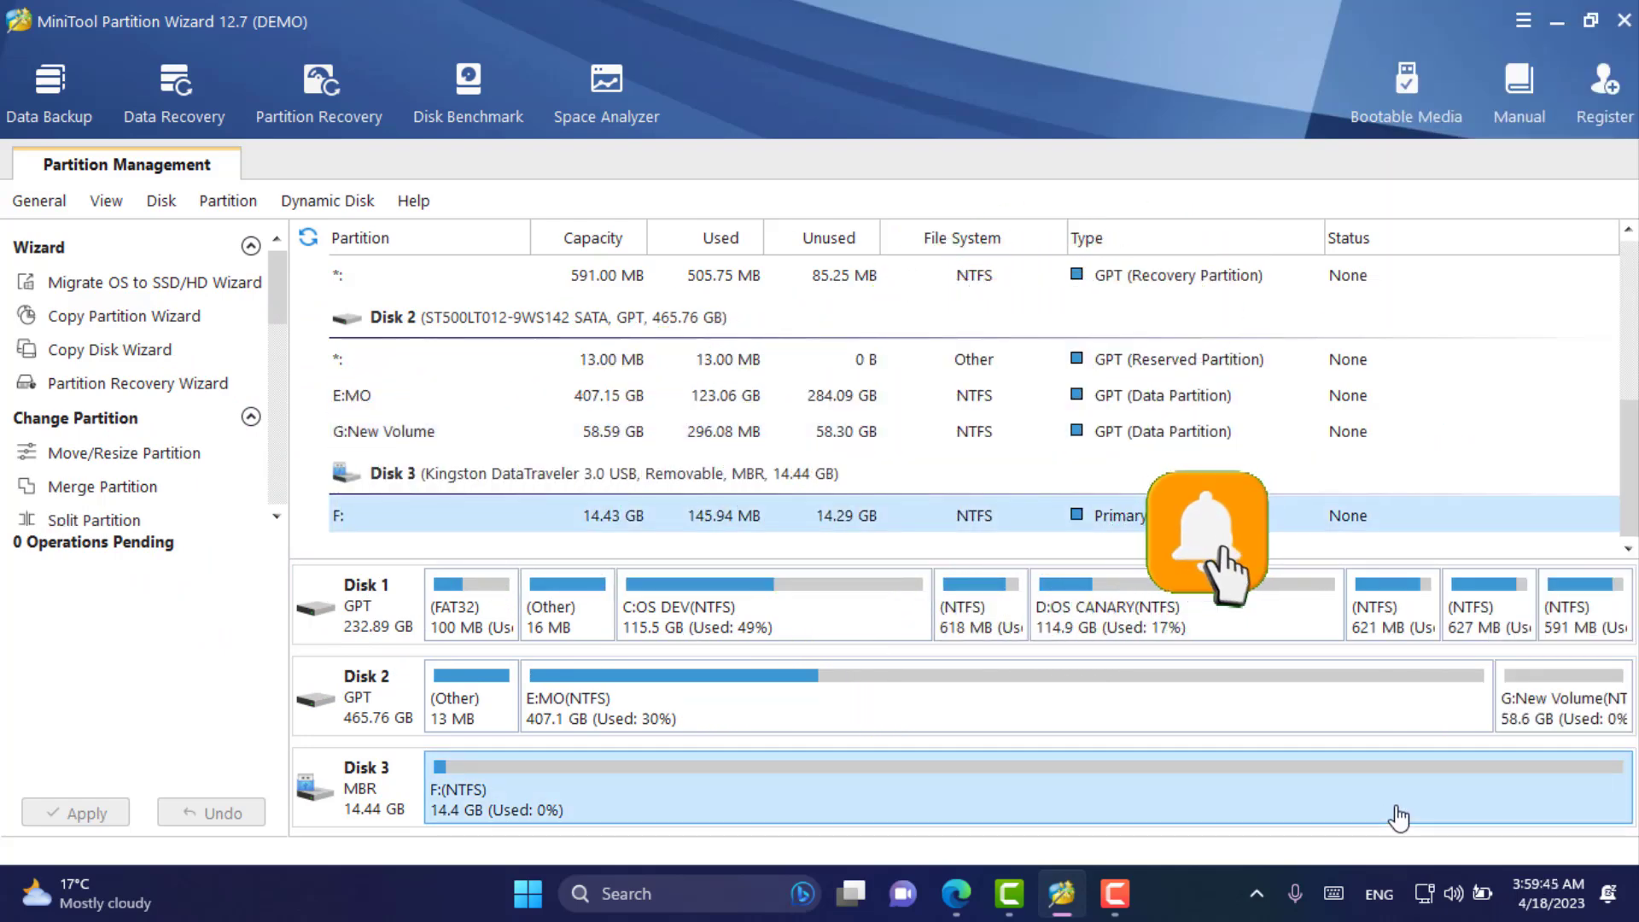
{"action": "right_click", "coordinate": [1553, 701]}
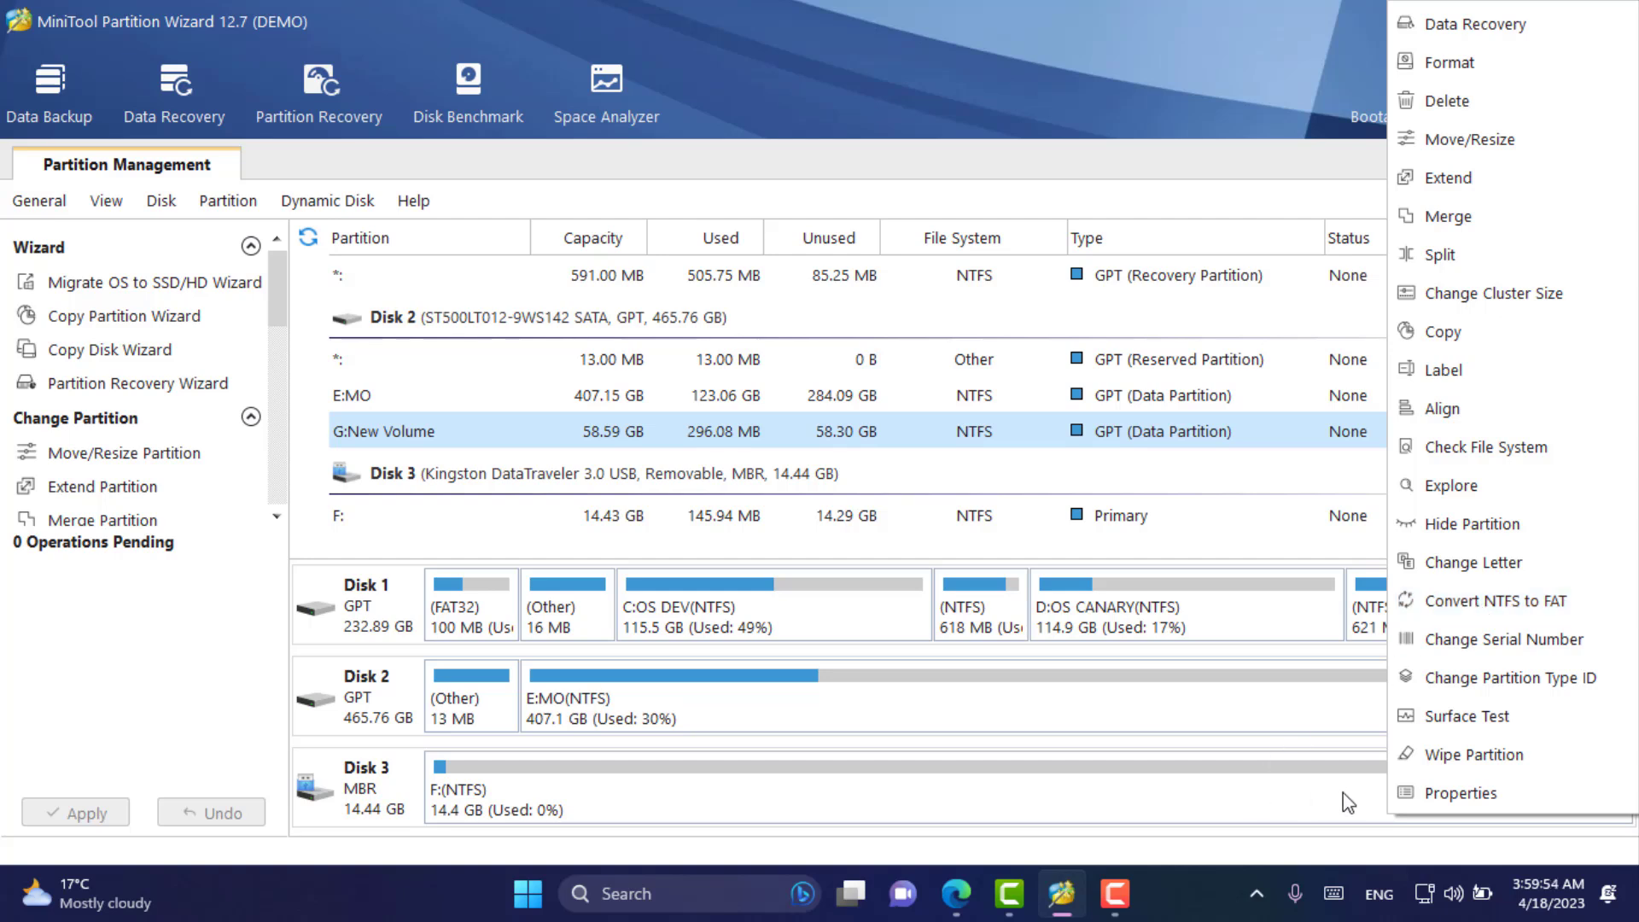
{"action": "left_click", "coordinate": [1251, 800]}
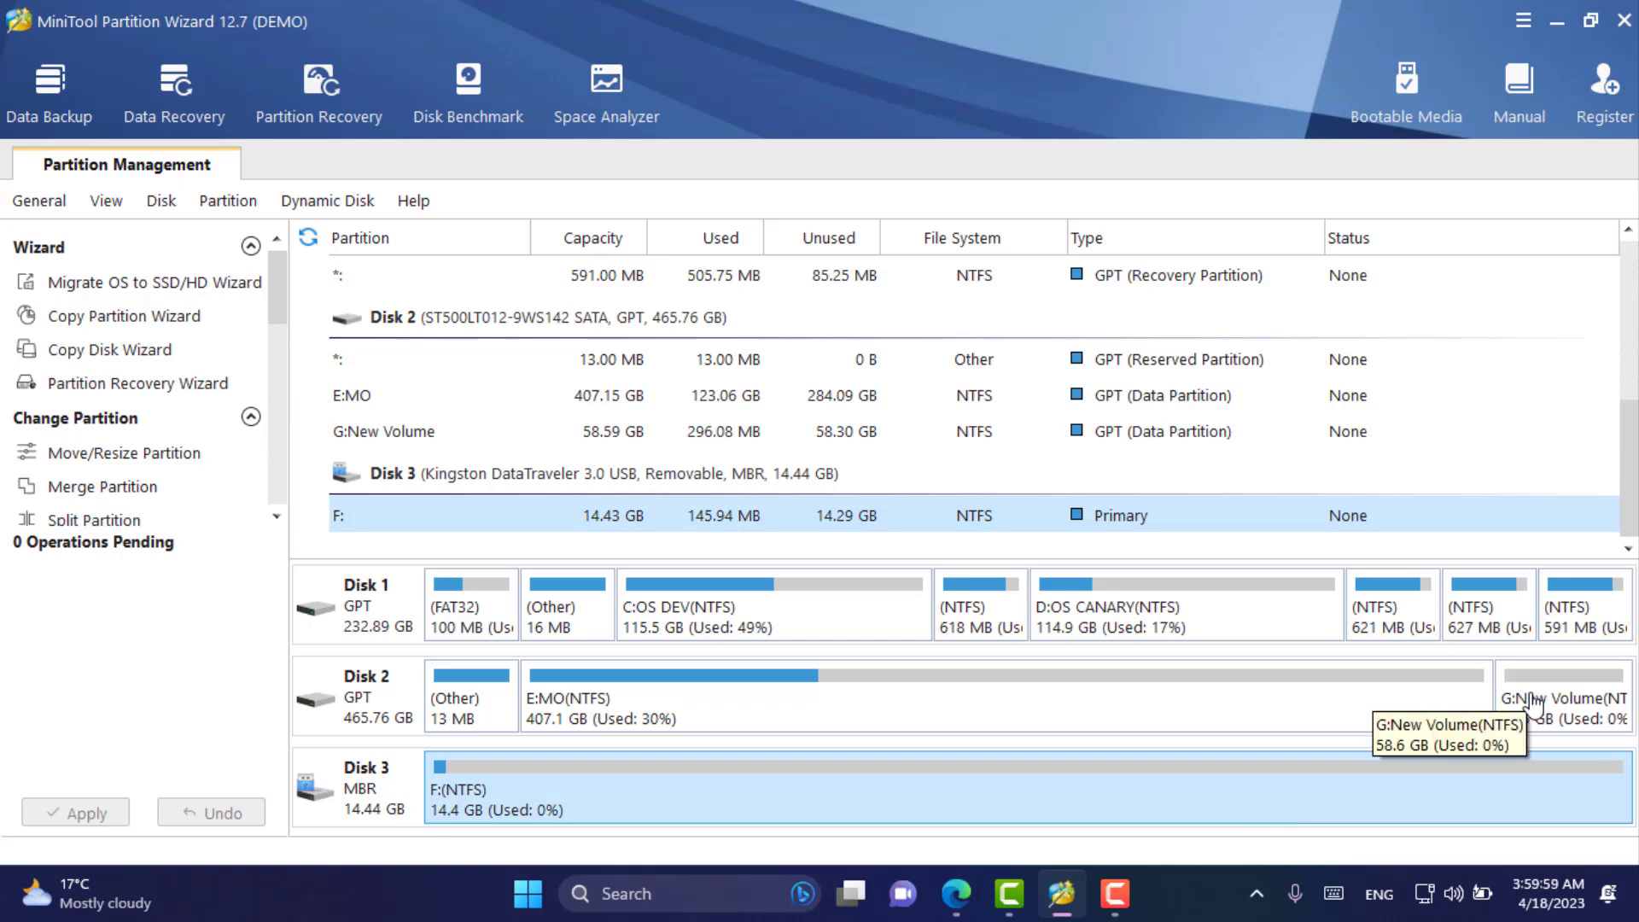
Queue merging G: New Volume into the E: MO partition on Disk 2, keeping its content in the merged_partition_content folder.
{"action": "right_click", "coordinate": [1313, 708]}
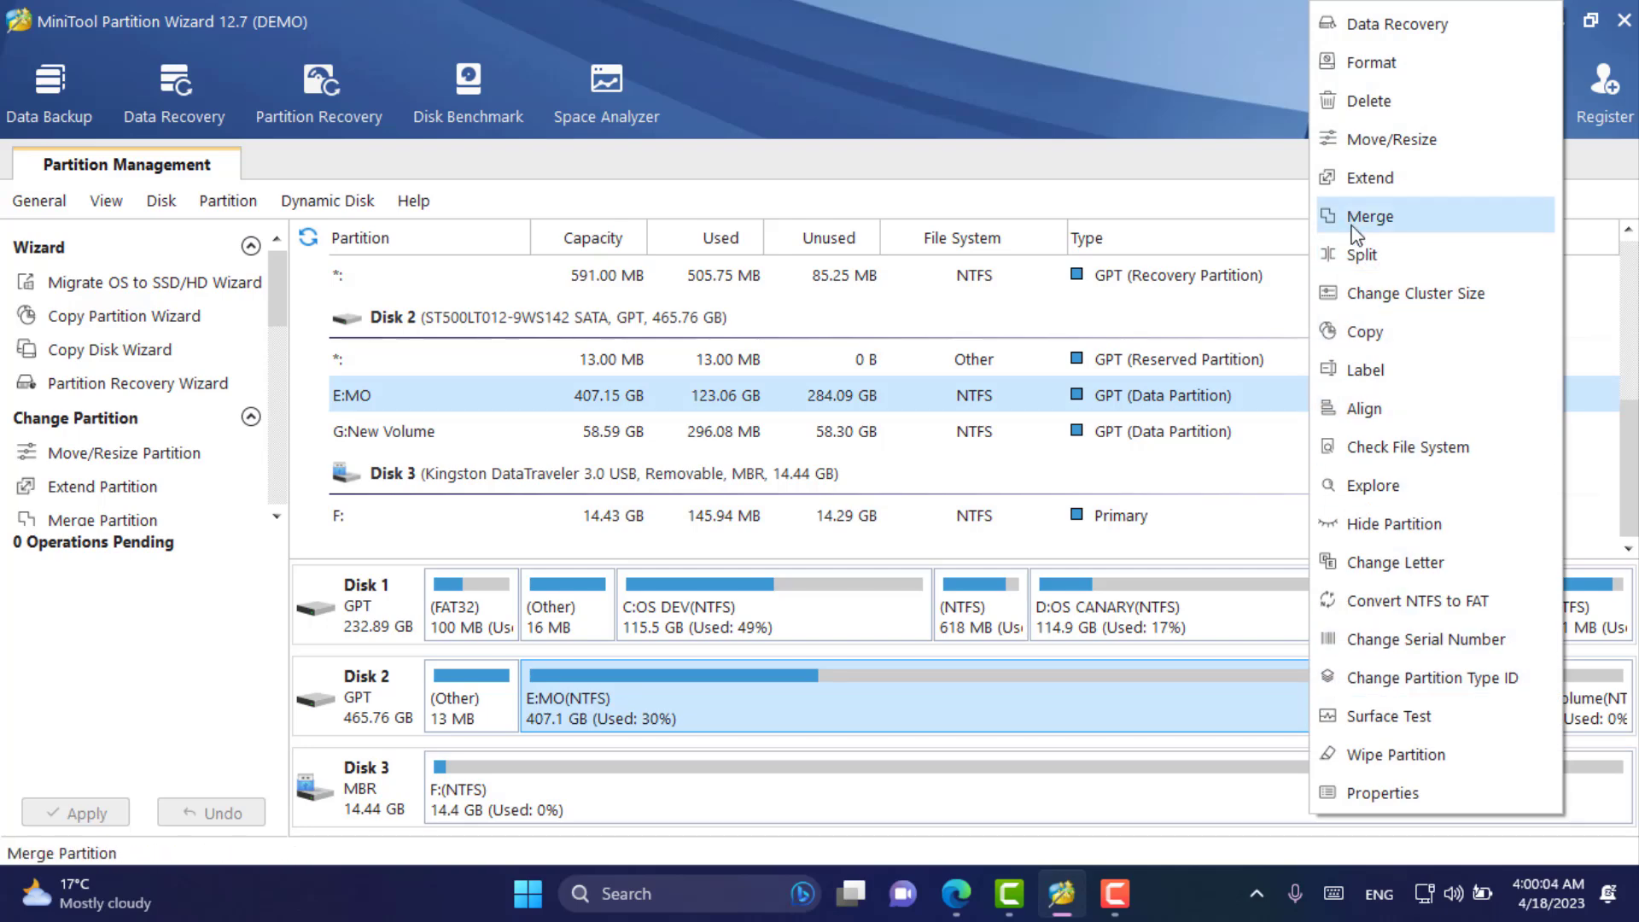
{"action": "left_click", "coordinate": [1380, 220]}
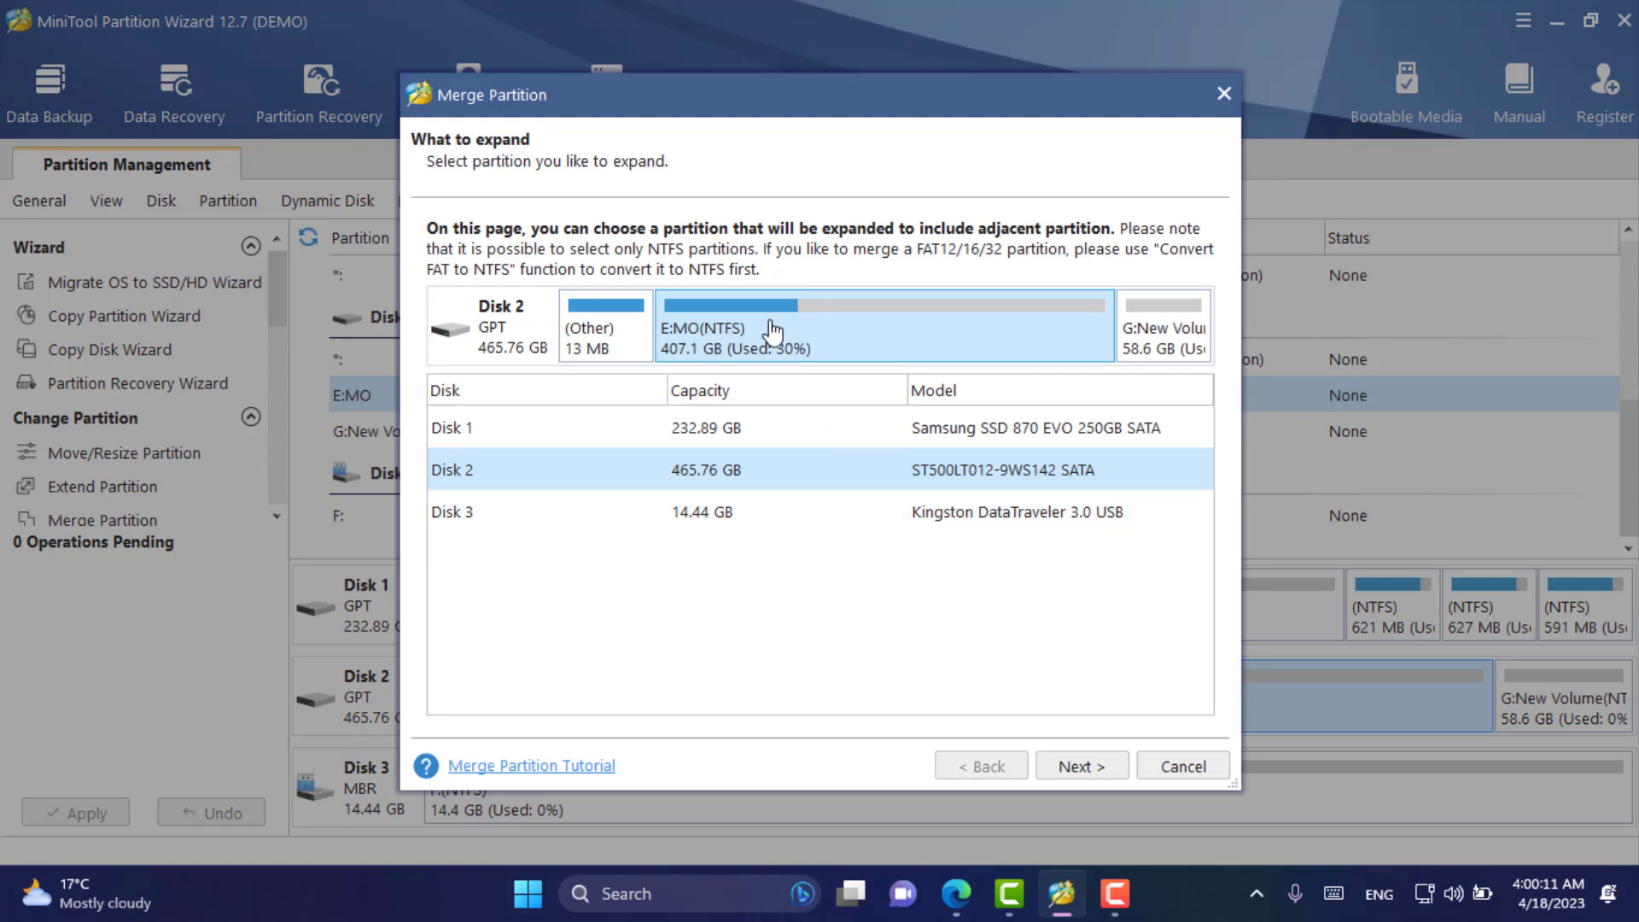
{"action": "left_click", "coordinate": [1059, 755]}
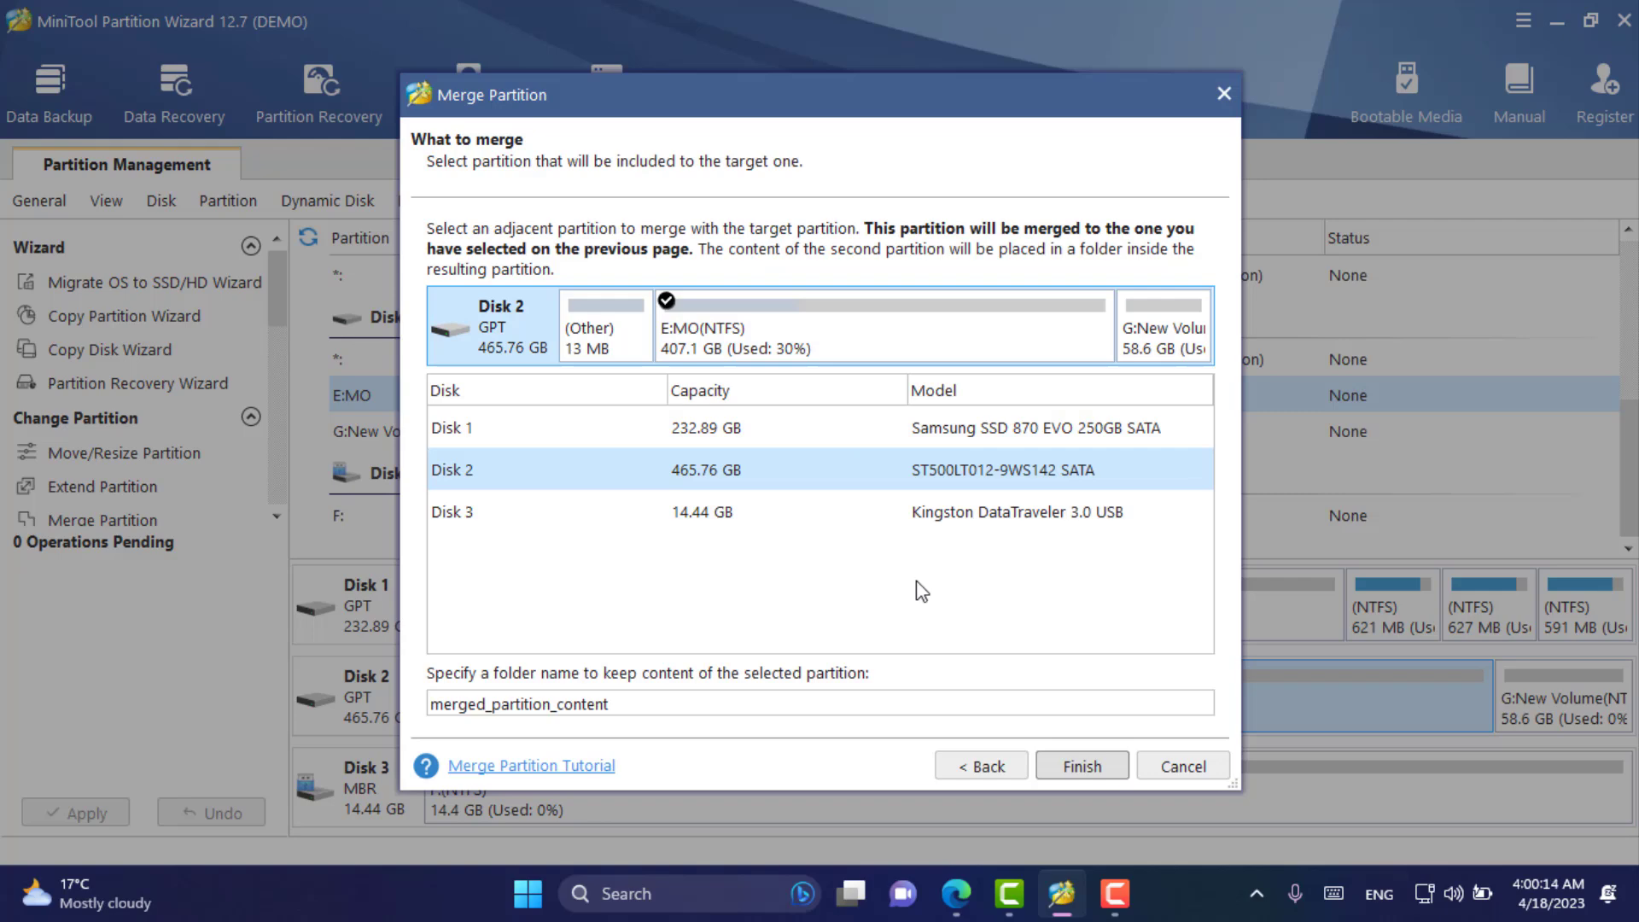
{"action": "left_click", "coordinate": [1151, 352]}
{"action": "left_click", "coordinate": [1069, 765]}
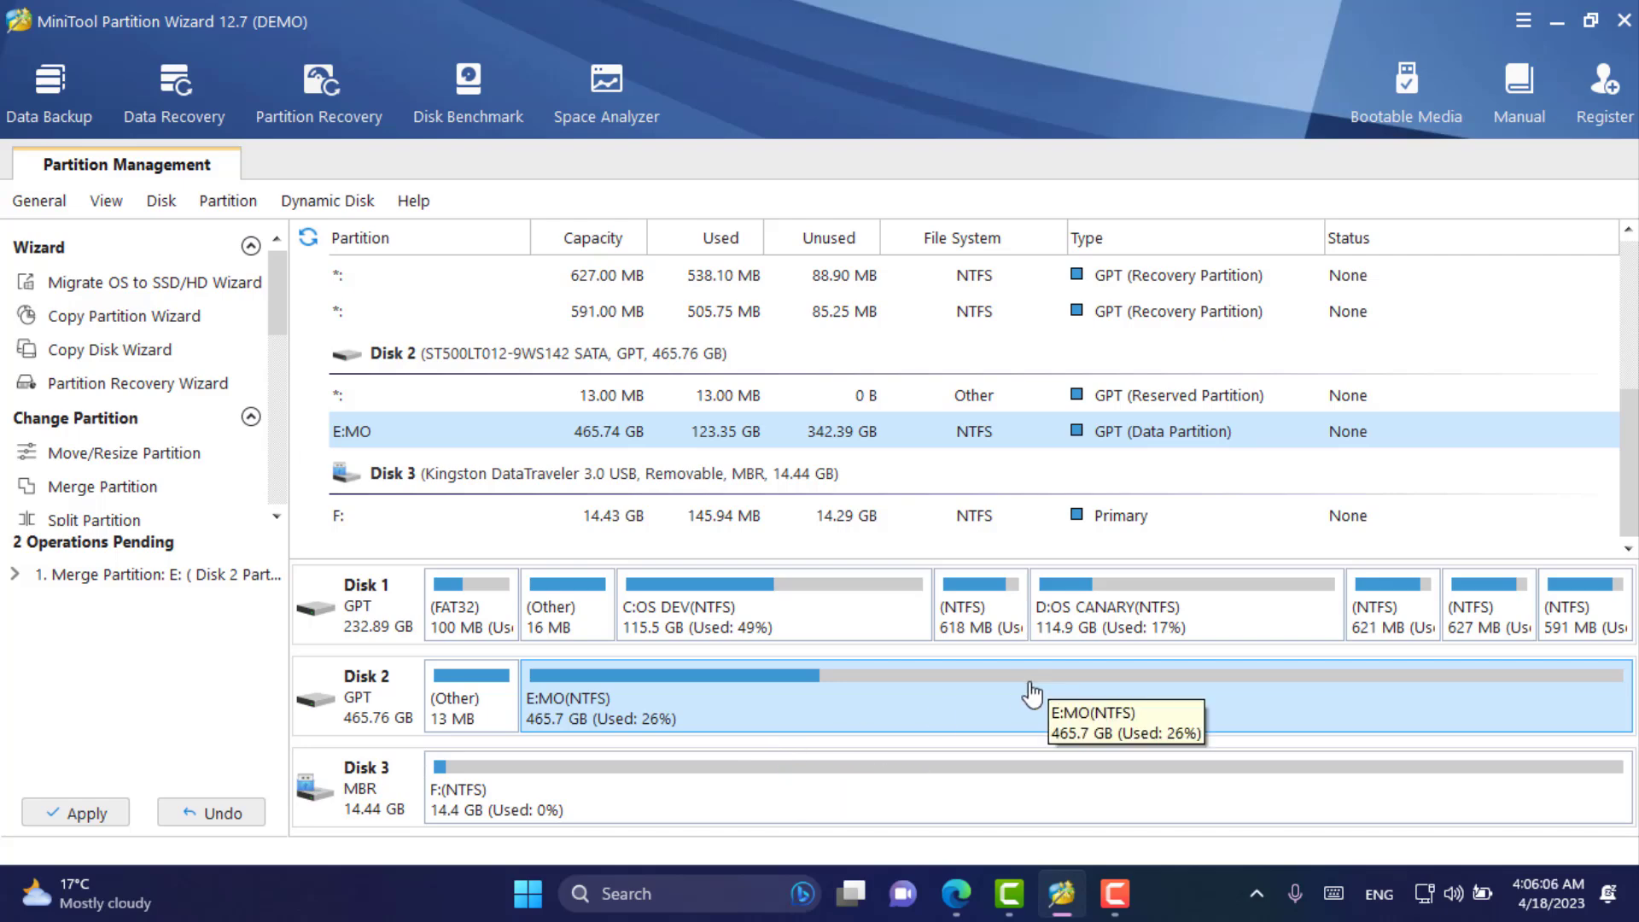
Queue splitting the E: MO partition on Disk 2 into 278.79 GB and a new 186.95 GB partition G:.
{"action": "right_click", "coordinate": [989, 709]}
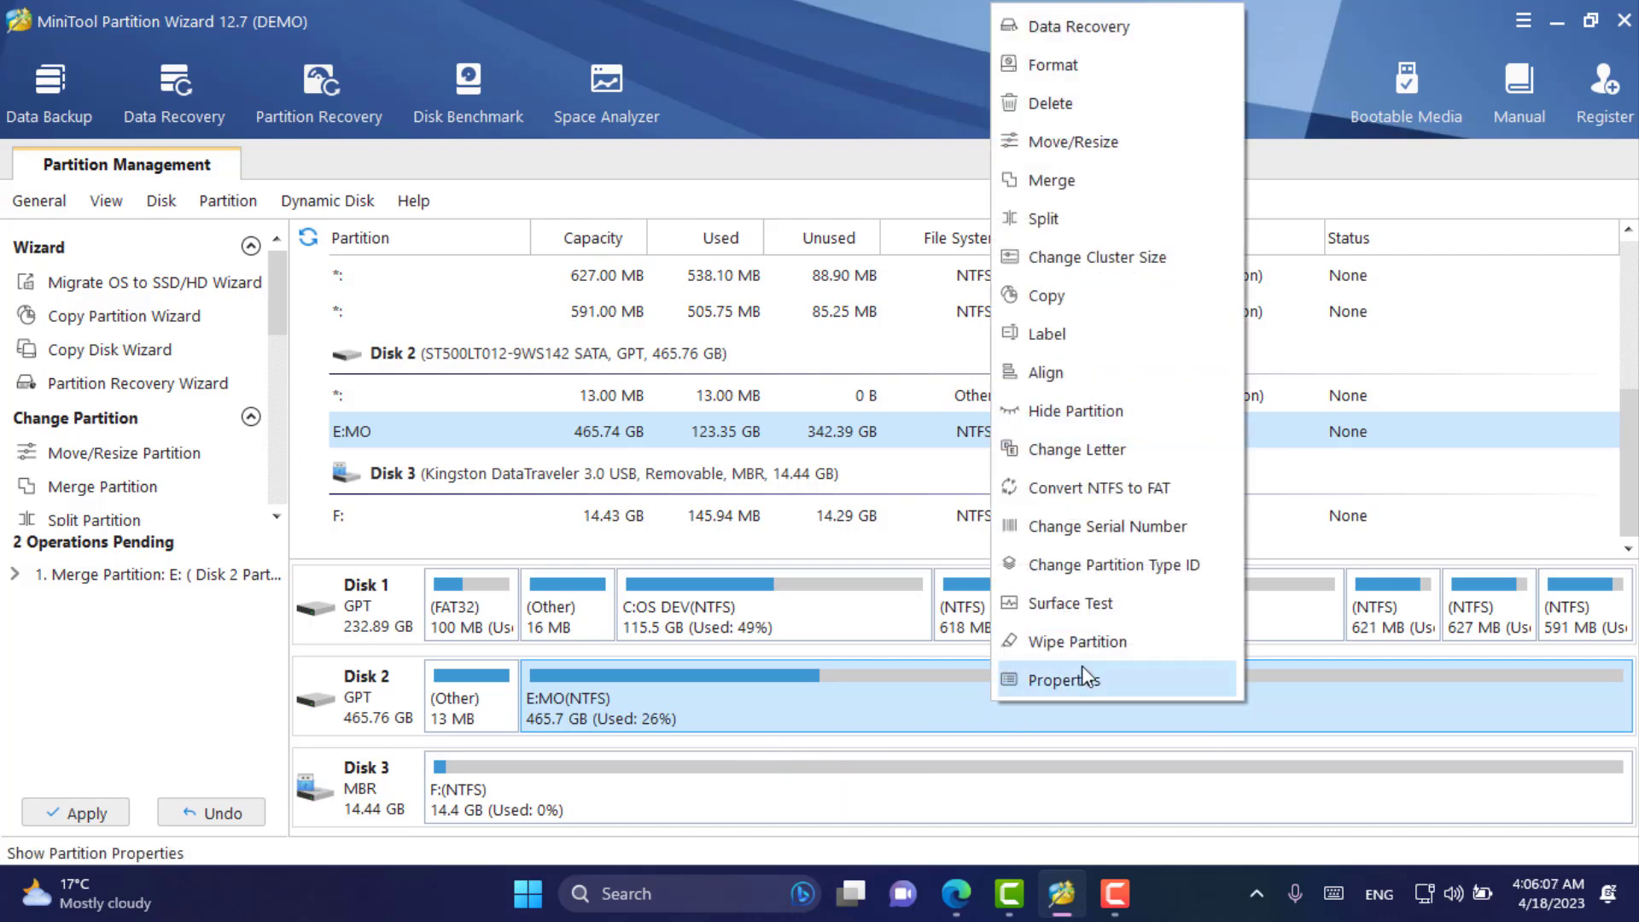
{"action": "left_click", "coordinate": [1080, 221]}
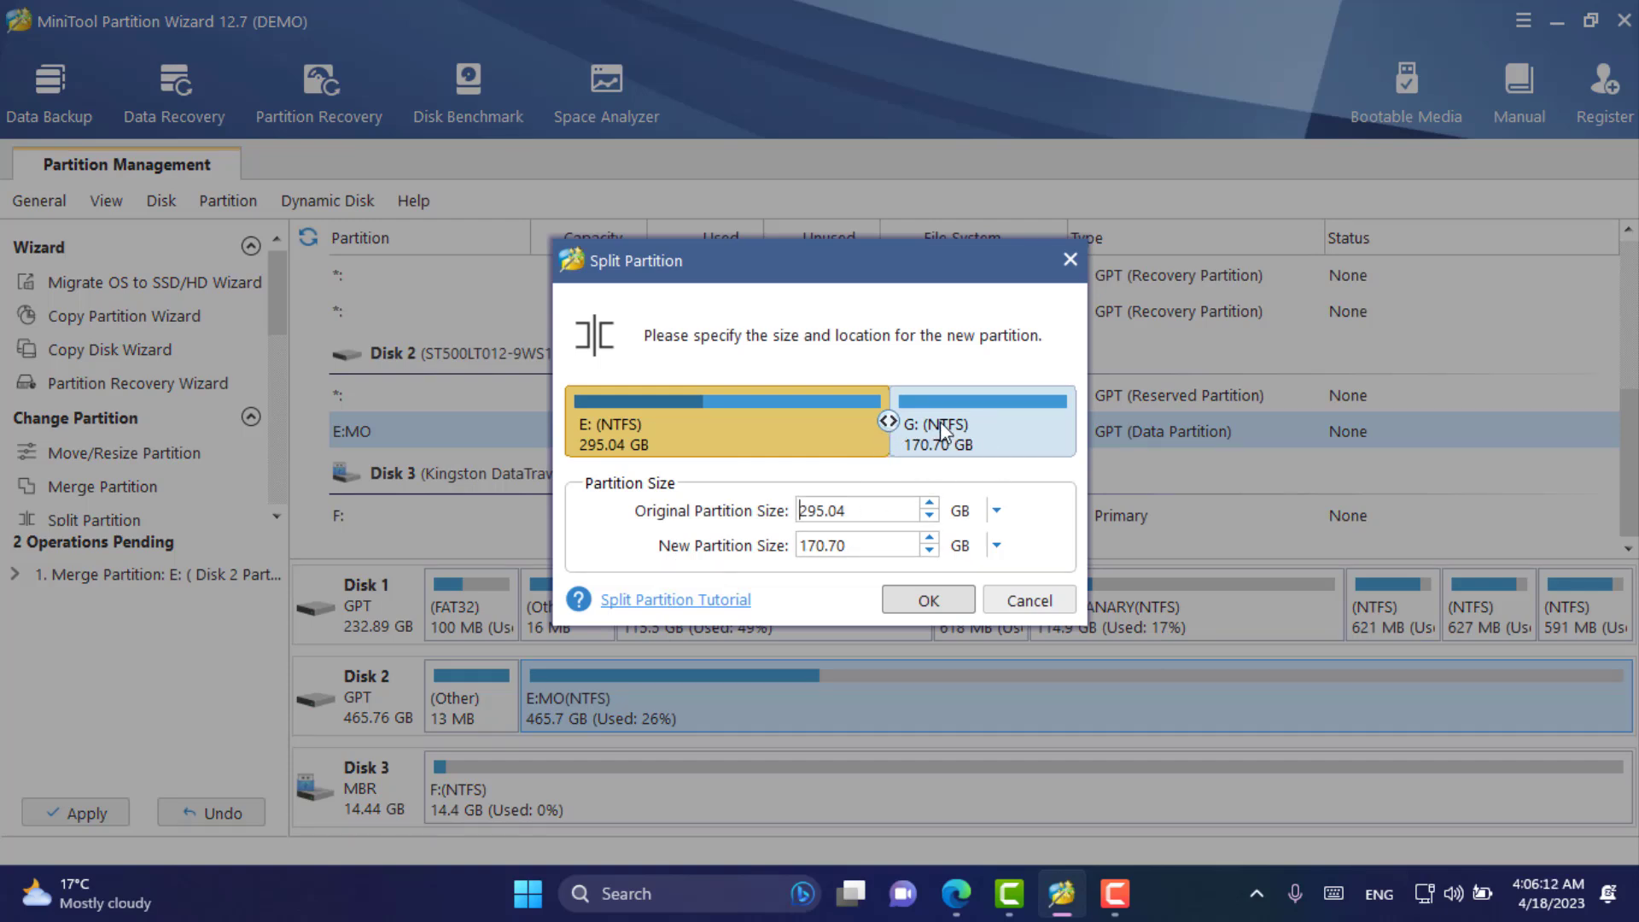
{"action": "left_click_drag", "start_coordinate": [889, 422], "coordinate": [871, 431]}
{"action": "left_click", "coordinate": [919, 604]}
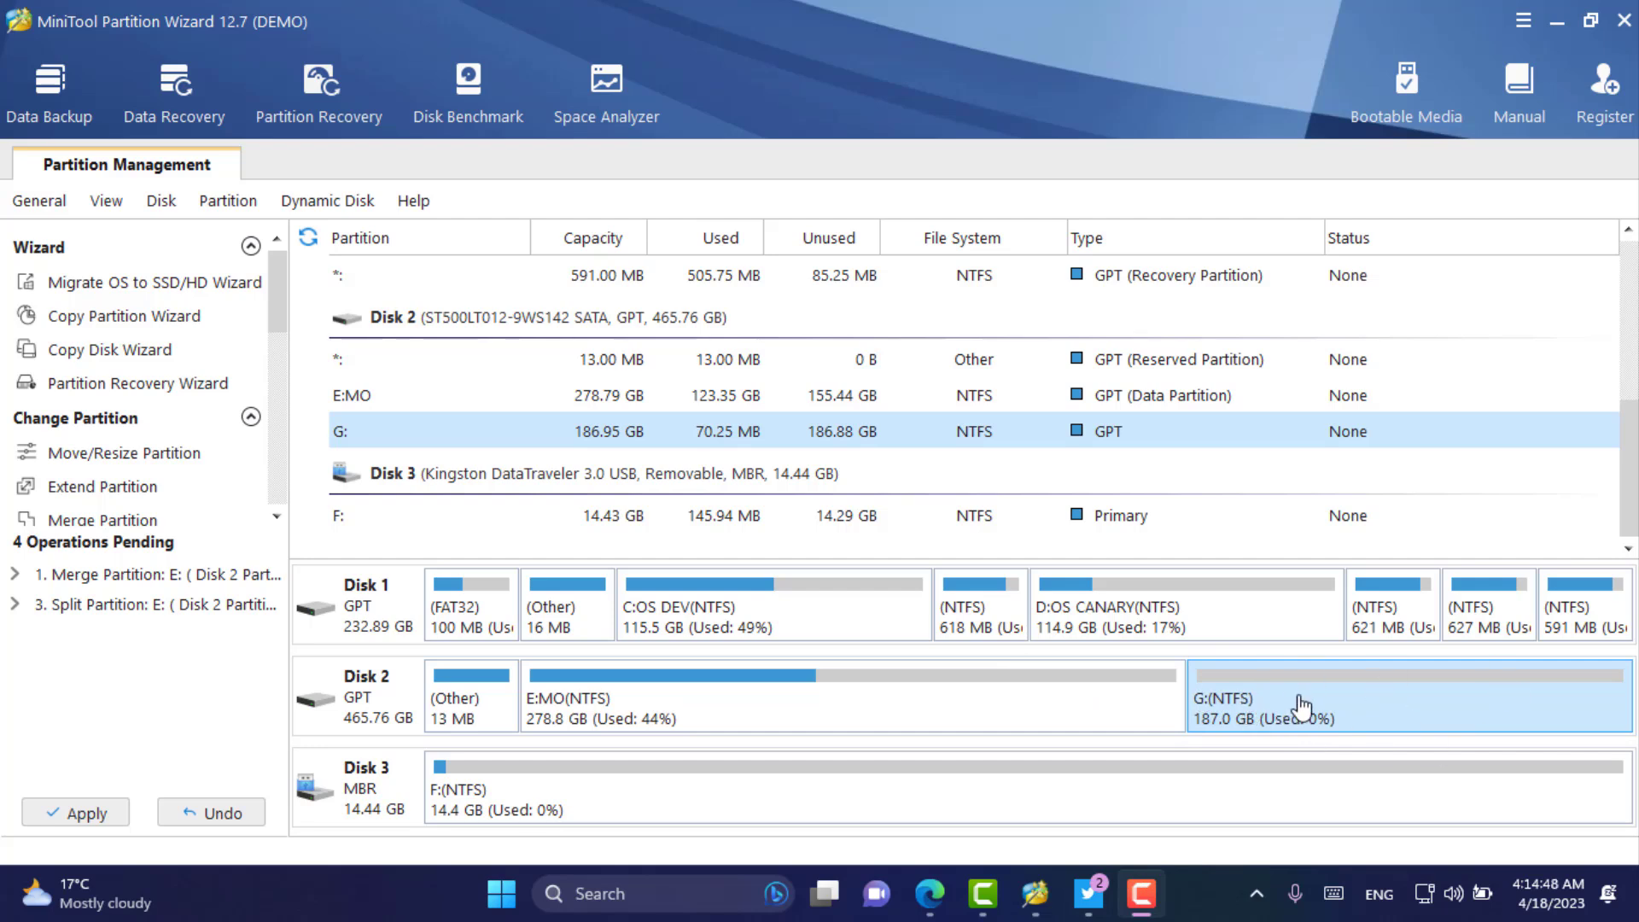
Queue deleting the G: partition split off from E: MO on Disk 2.
{"action": "right_click", "coordinate": [1238, 704]}
{"action": "left_click", "coordinate": [1328, 100]}
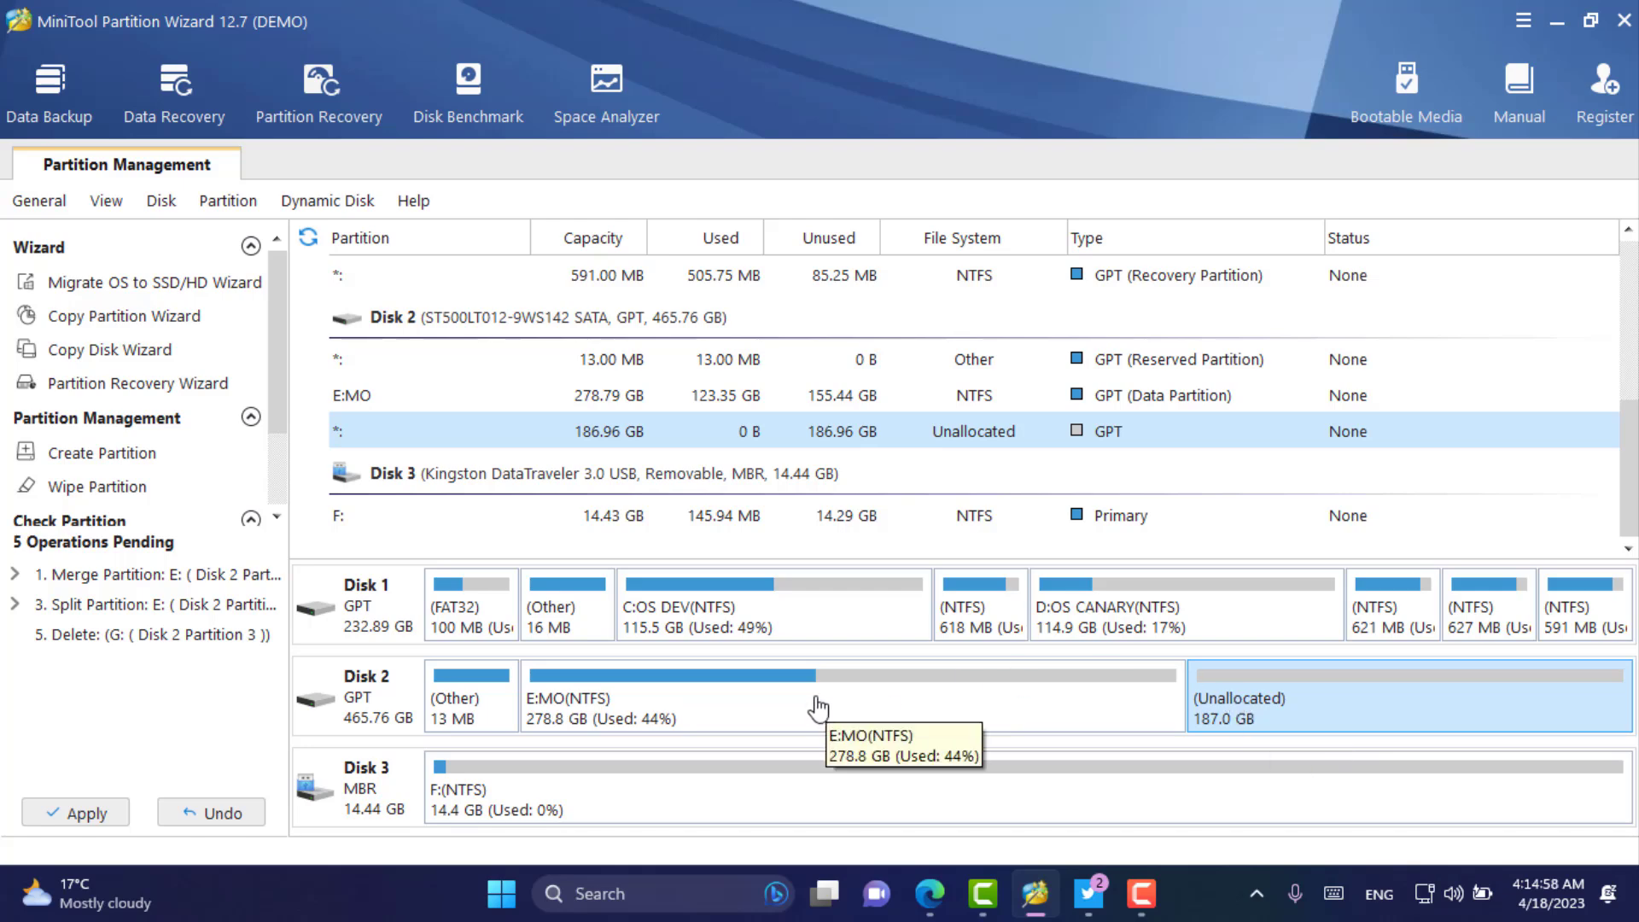
Queue copying E: MO into Disk 2's 186.96 GB unallocated space as a primary partition, and undo all pending operations.
{"action": "right_click", "coordinate": [926, 714]}
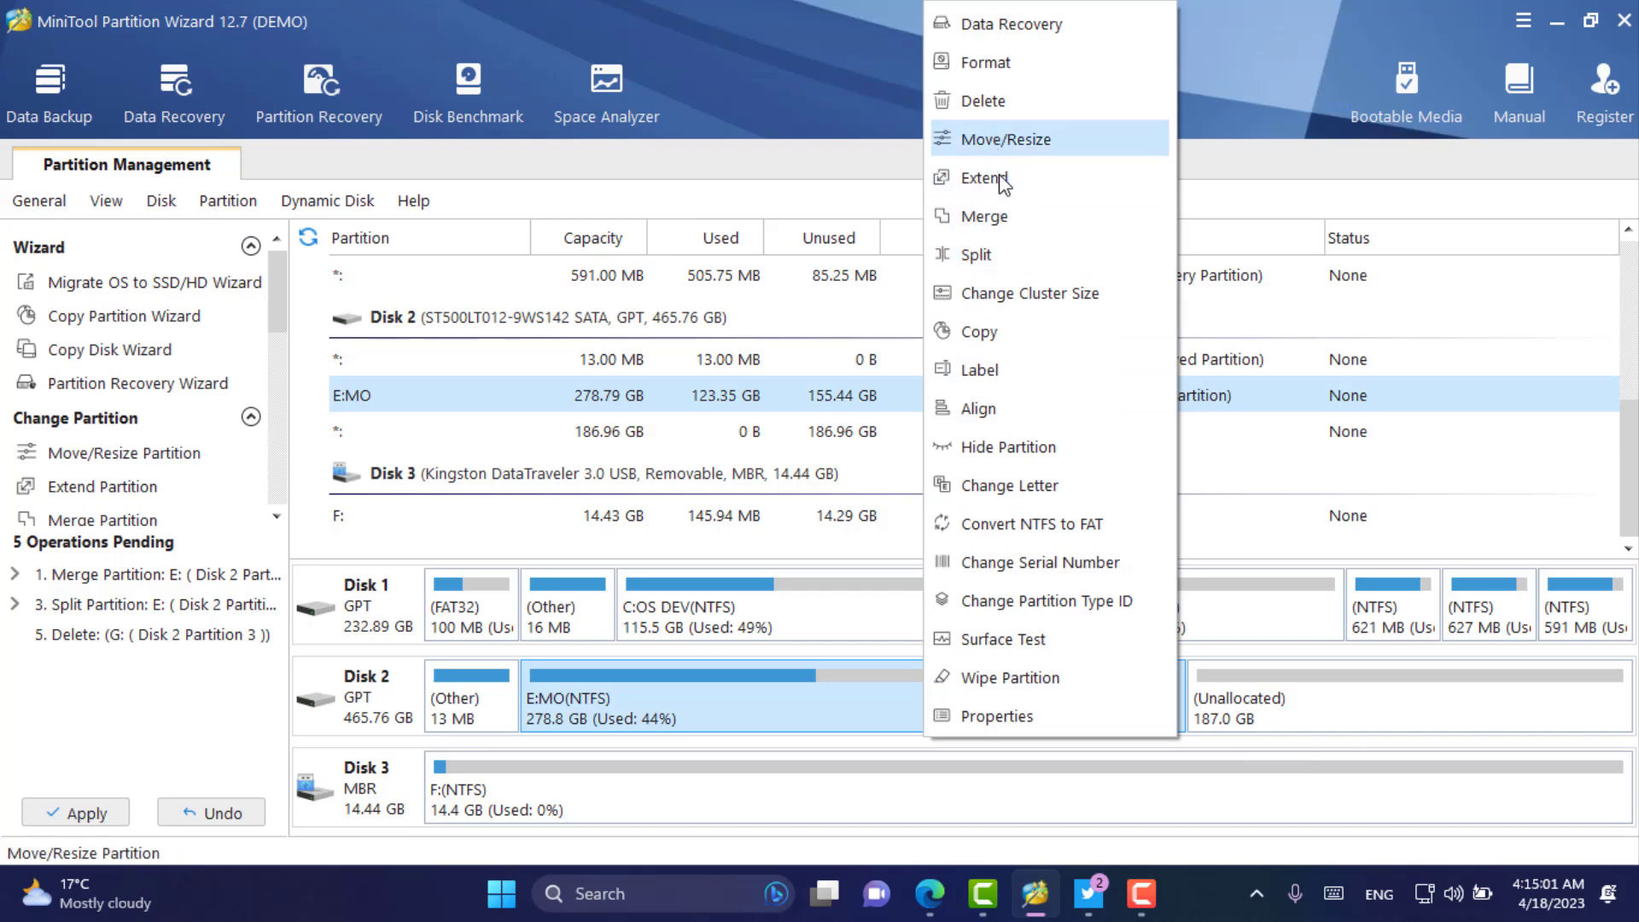
{"action": "left_click", "coordinate": [990, 335]}
{"action": "scroll", "coordinate": [833, 486], "scroll_direction": "down", "scroll_amount": 3}
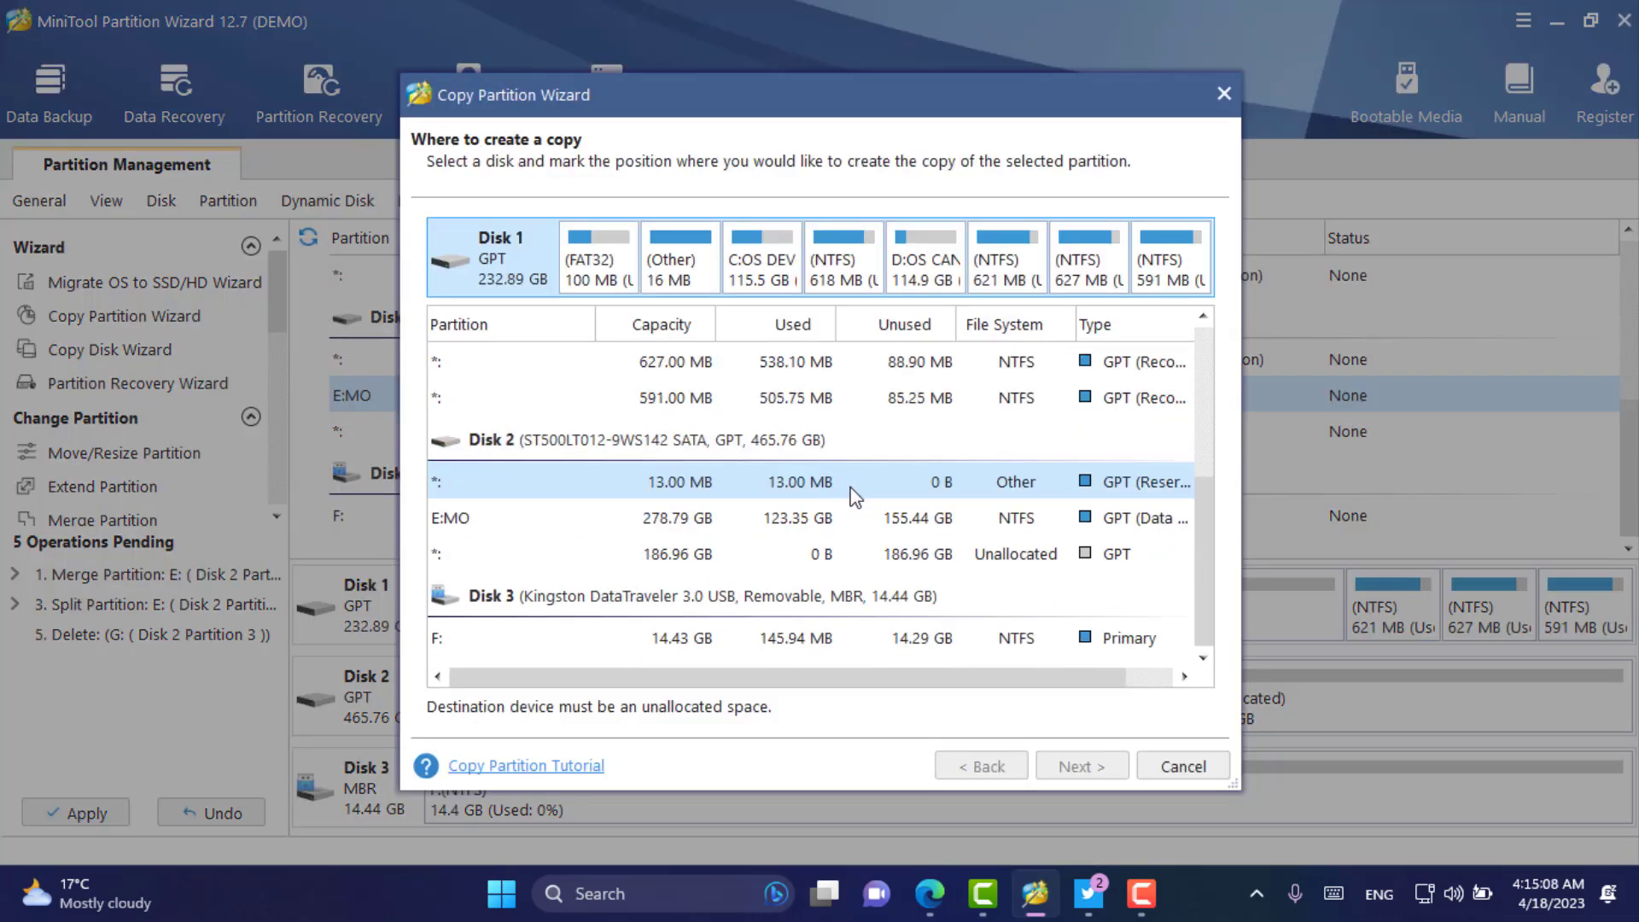
{"action": "left_click", "coordinate": [929, 559]}
{"action": "left_click", "coordinate": [1069, 768]}
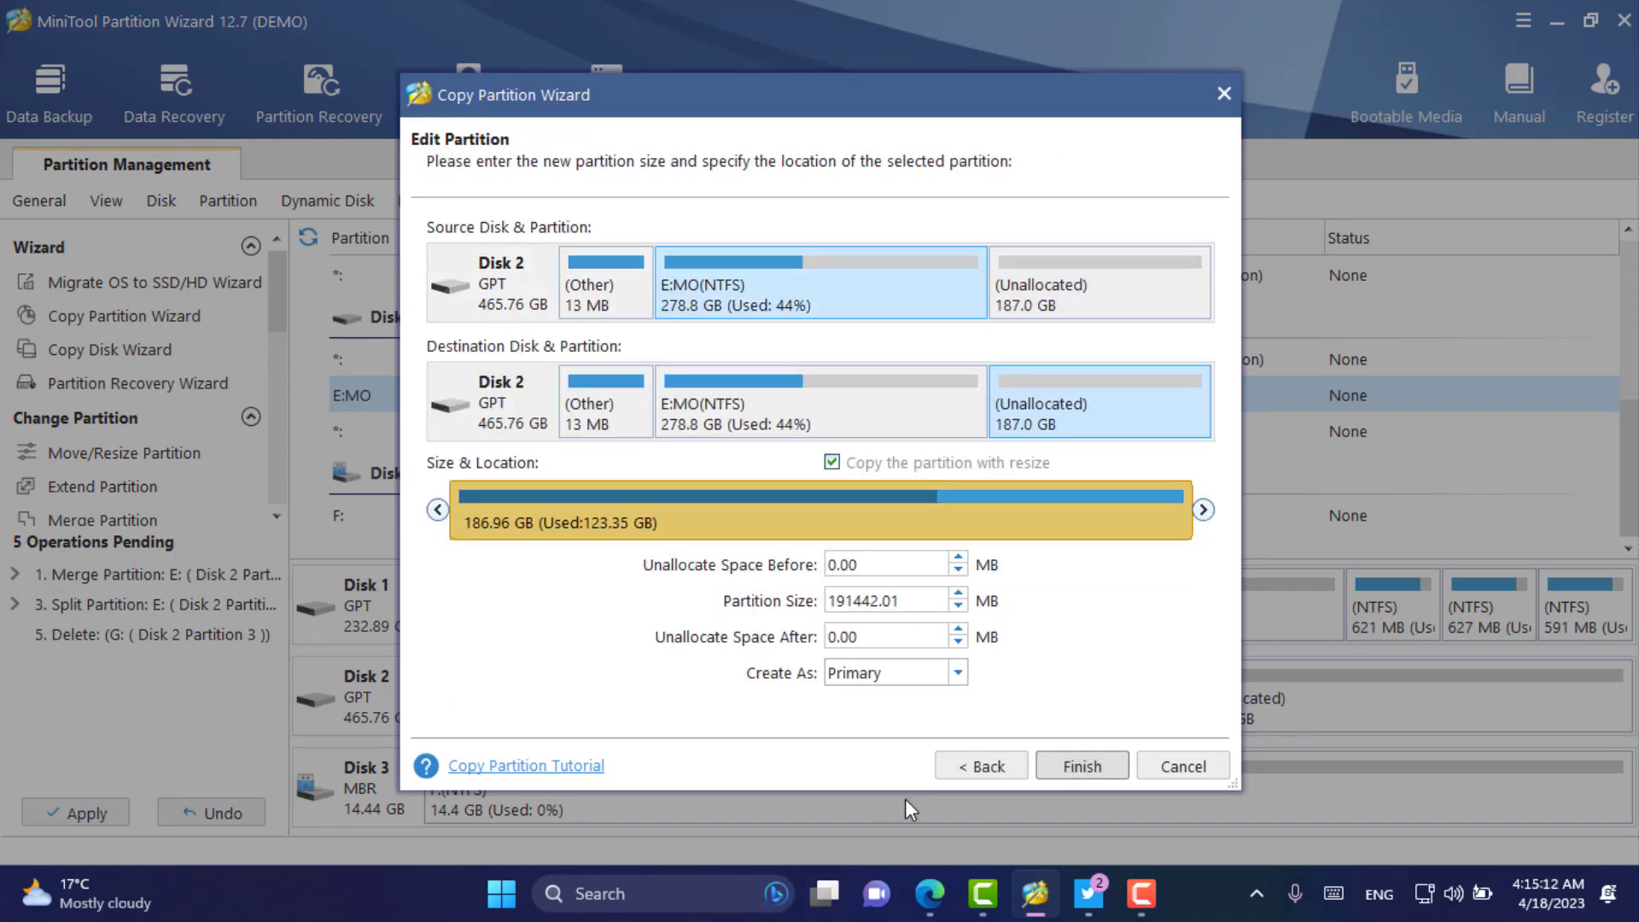
{"action": "left_click", "coordinate": [1081, 766]}
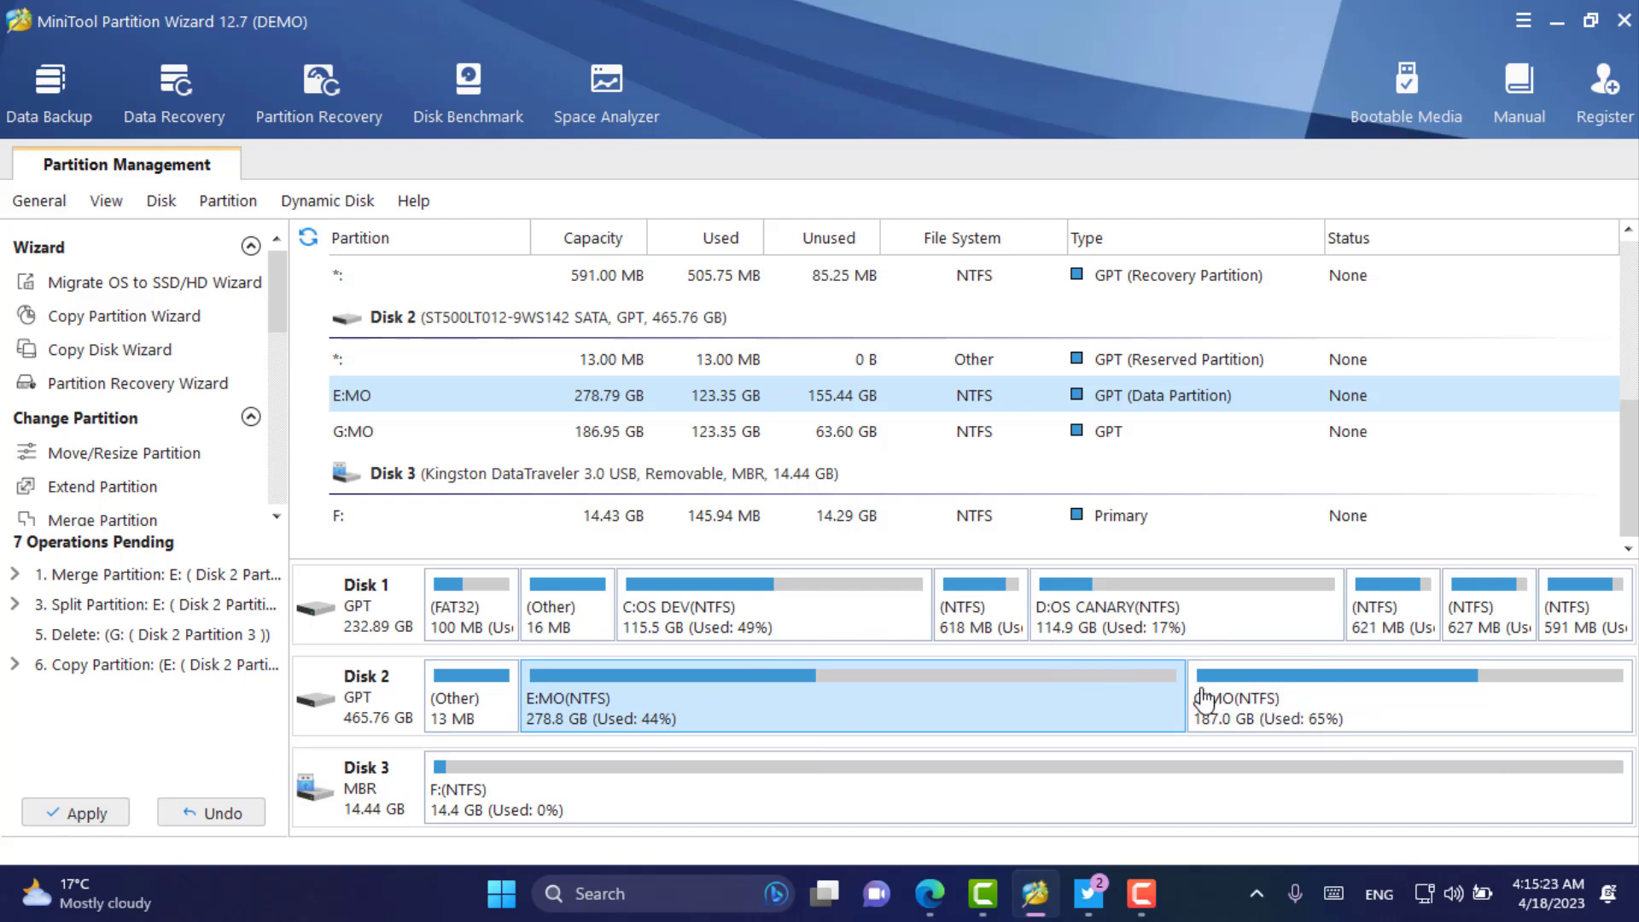
{"action": "left_click", "coordinate": [245, 823]}
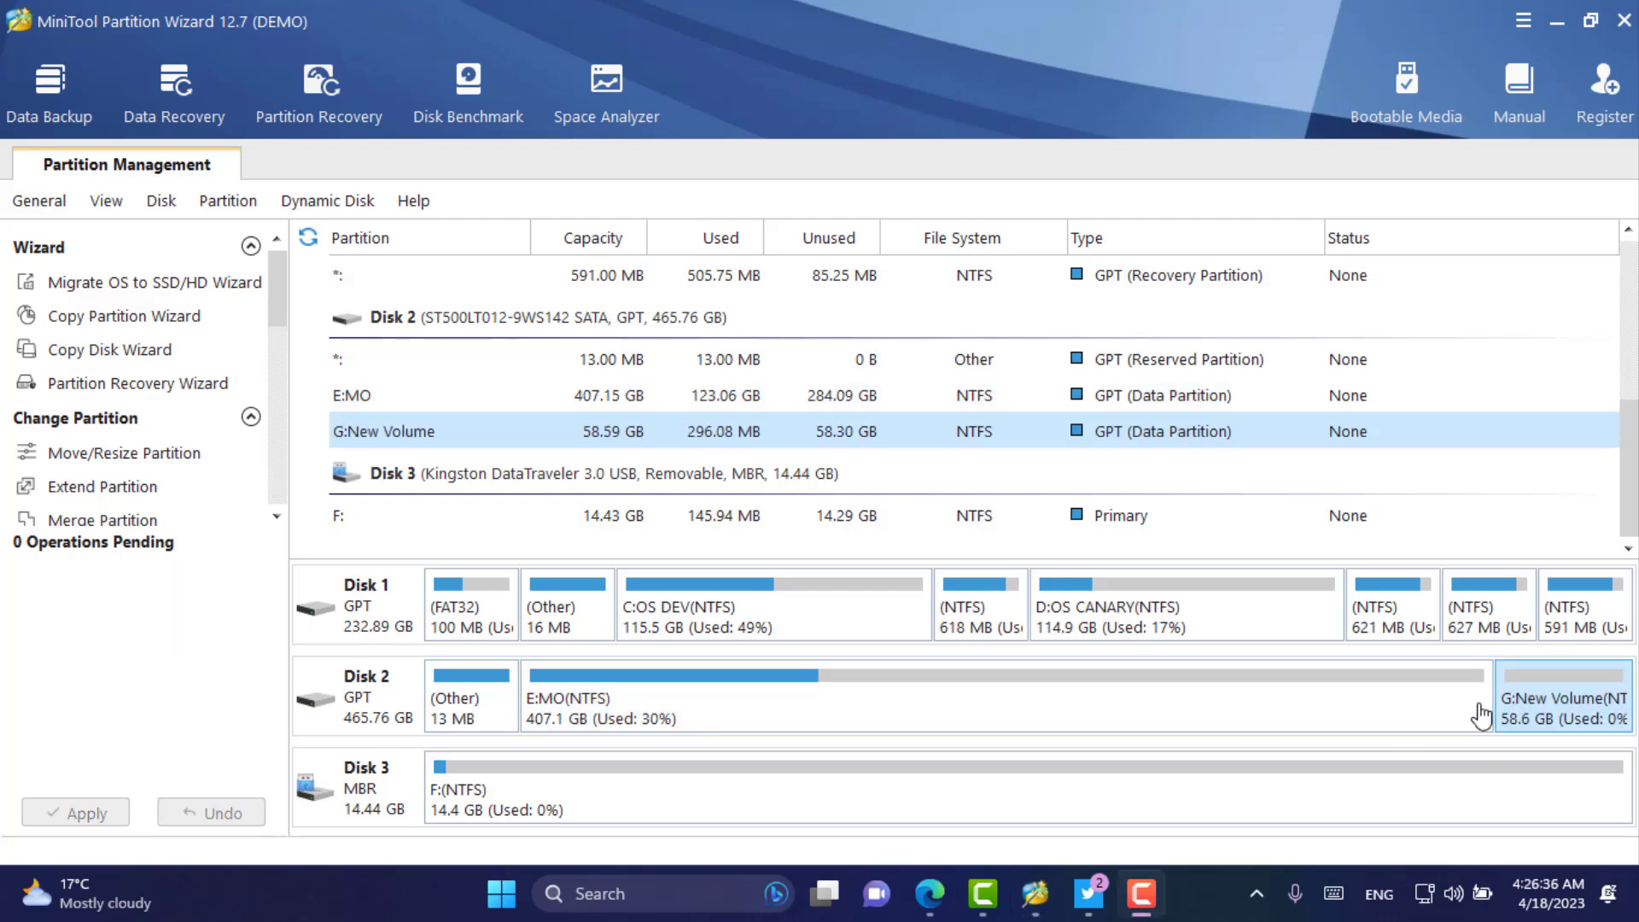
Run a surface test on the G: New Volume partition of Disk 2, stop it partway, and exit the test.
{"action": "right_click", "coordinate": [1533, 721]}
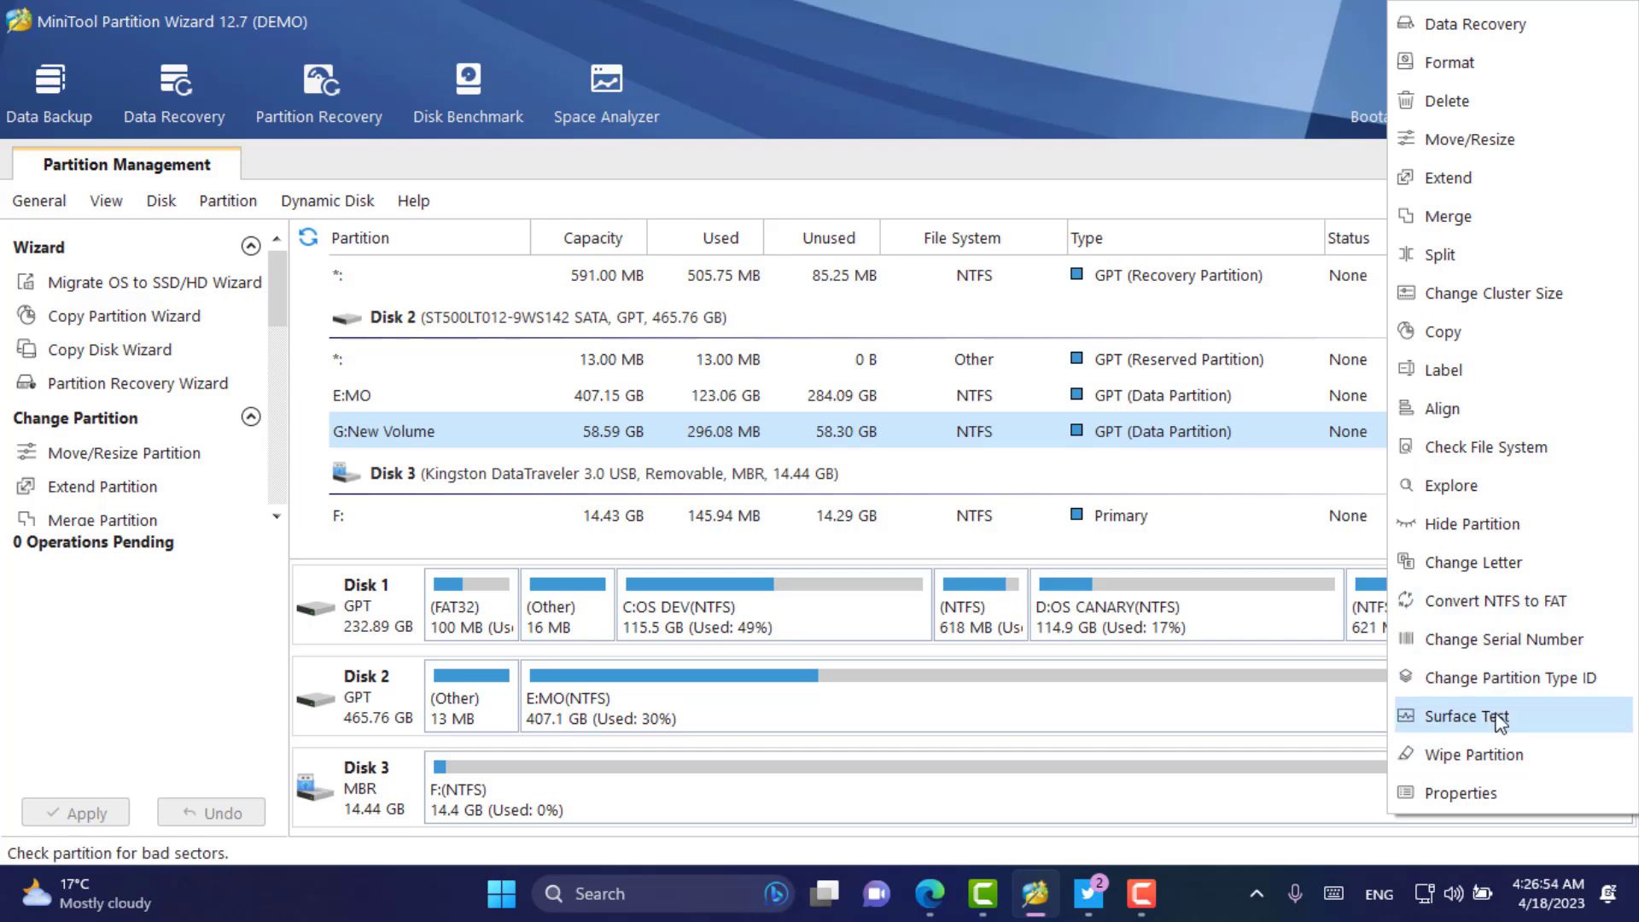
{"action": "left_click", "coordinate": [1462, 719]}
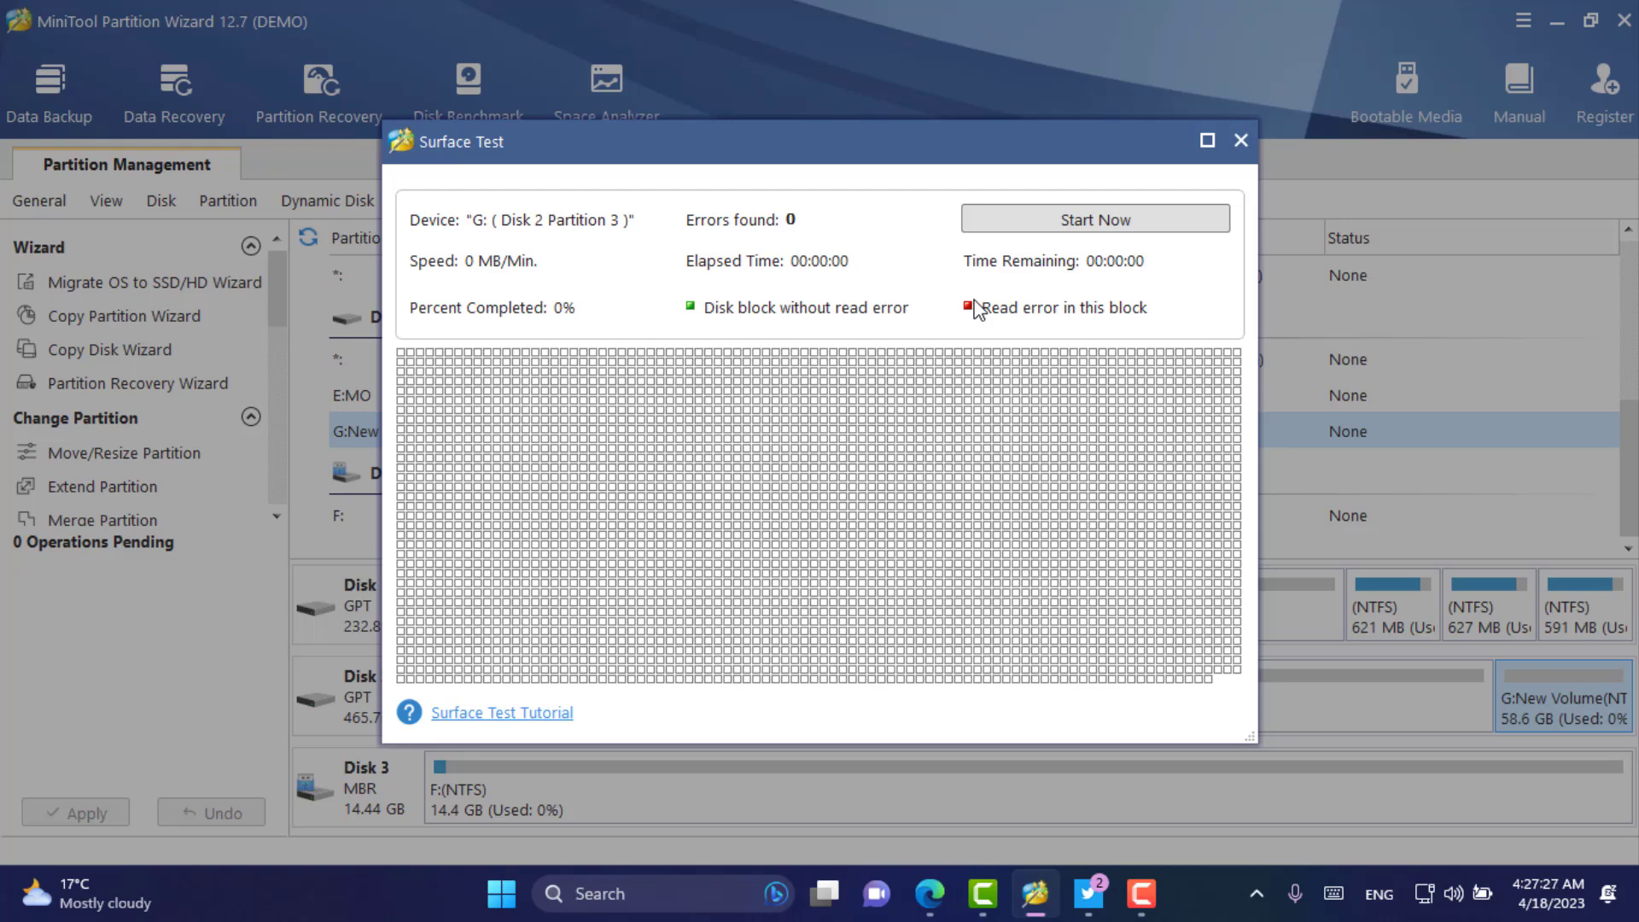
{"action": "left_click", "coordinate": [1073, 224]}
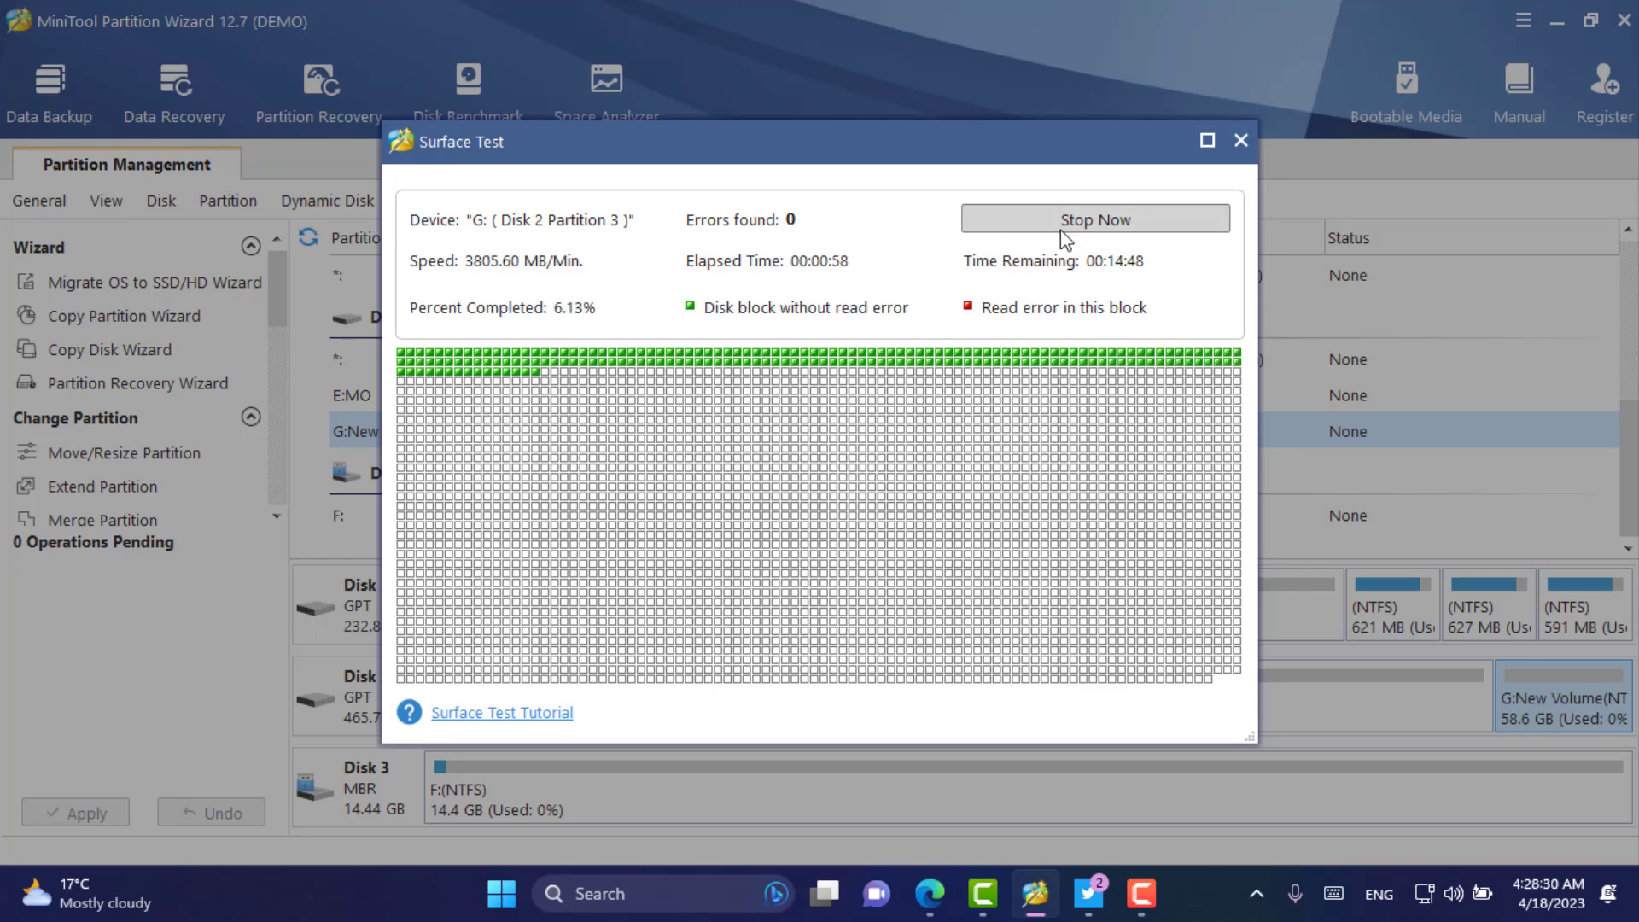
{"action": "left_click", "coordinate": [1072, 225]}
{"action": "left_click", "coordinate": [772, 485]}
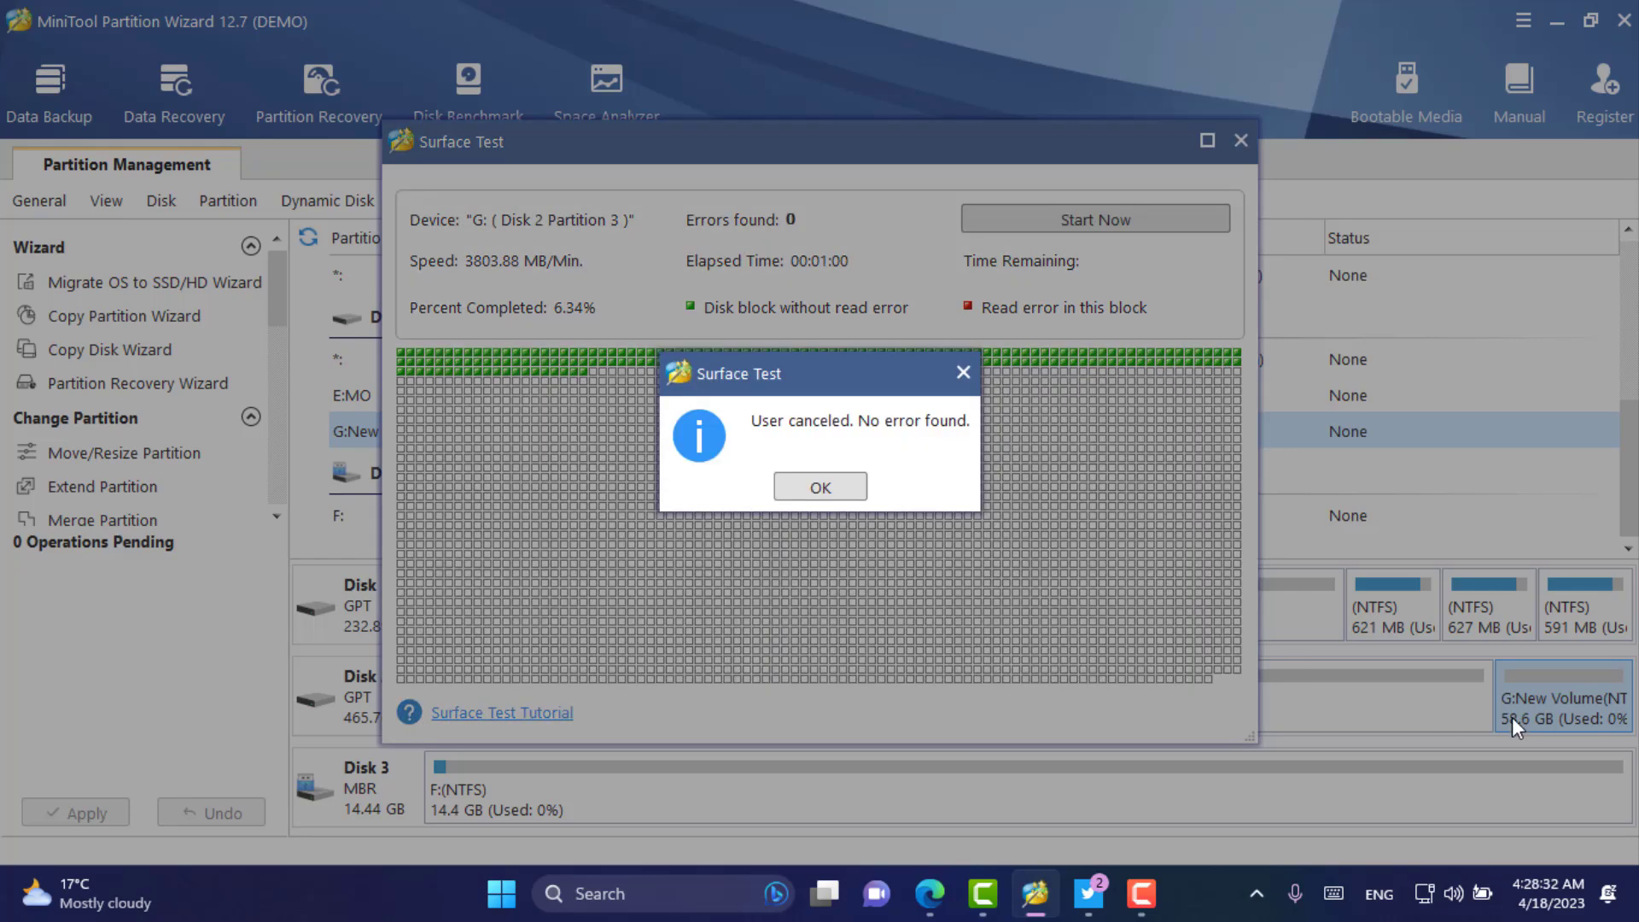
{"action": "left_click", "coordinate": [821, 487]}
{"action": "left_click", "coordinate": [1241, 141]}
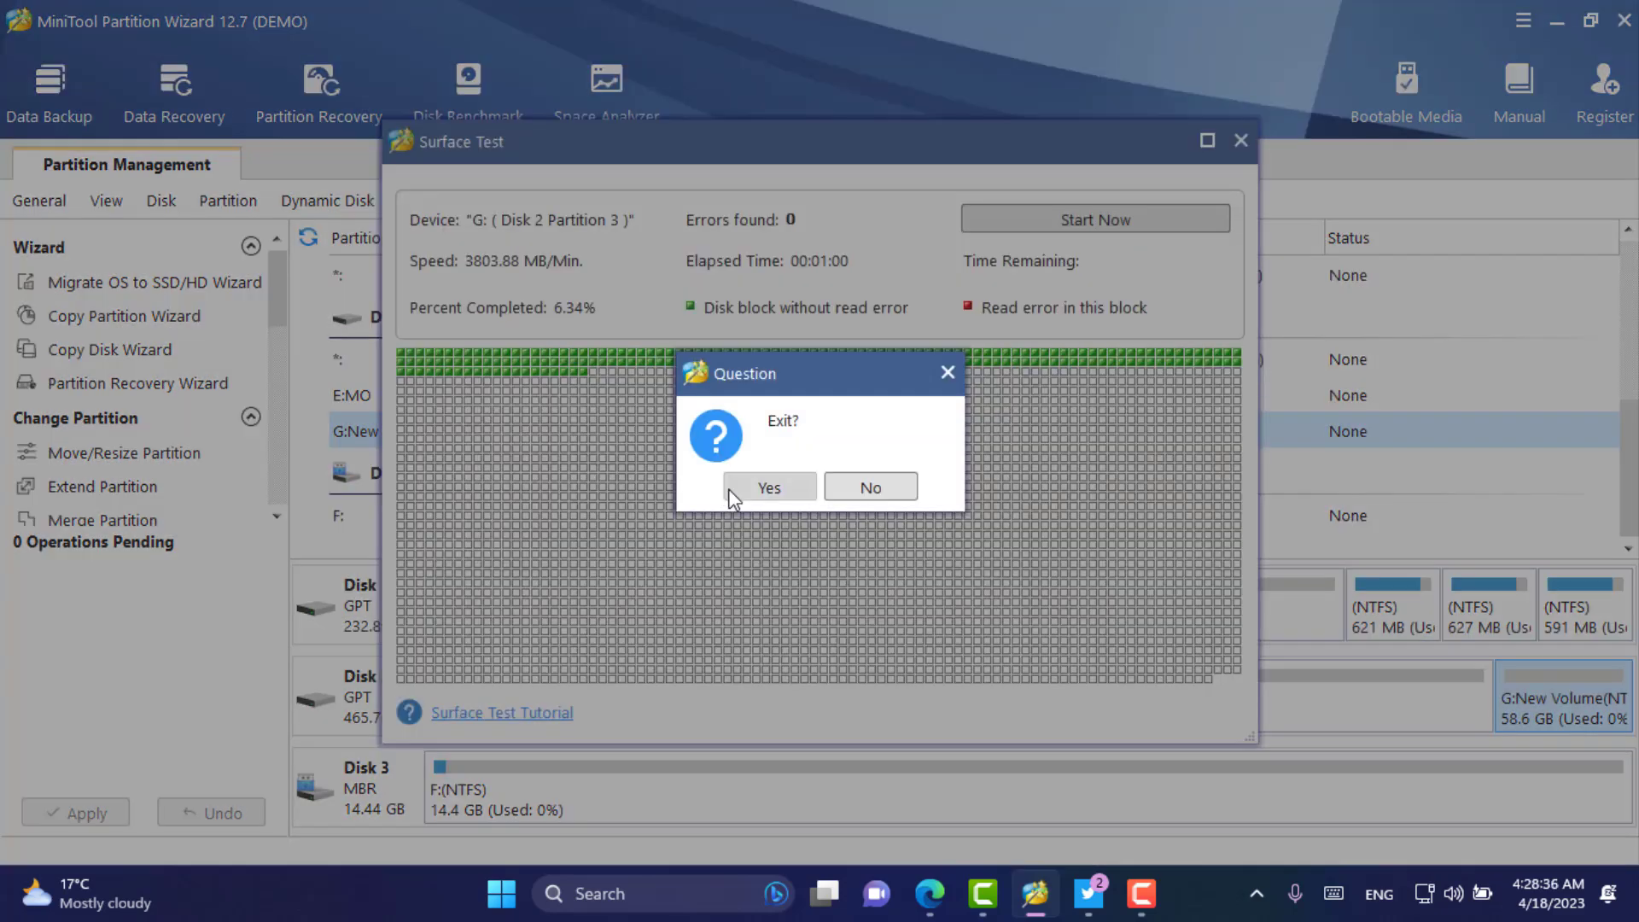
{"action": "left_click", "coordinate": [758, 494]}
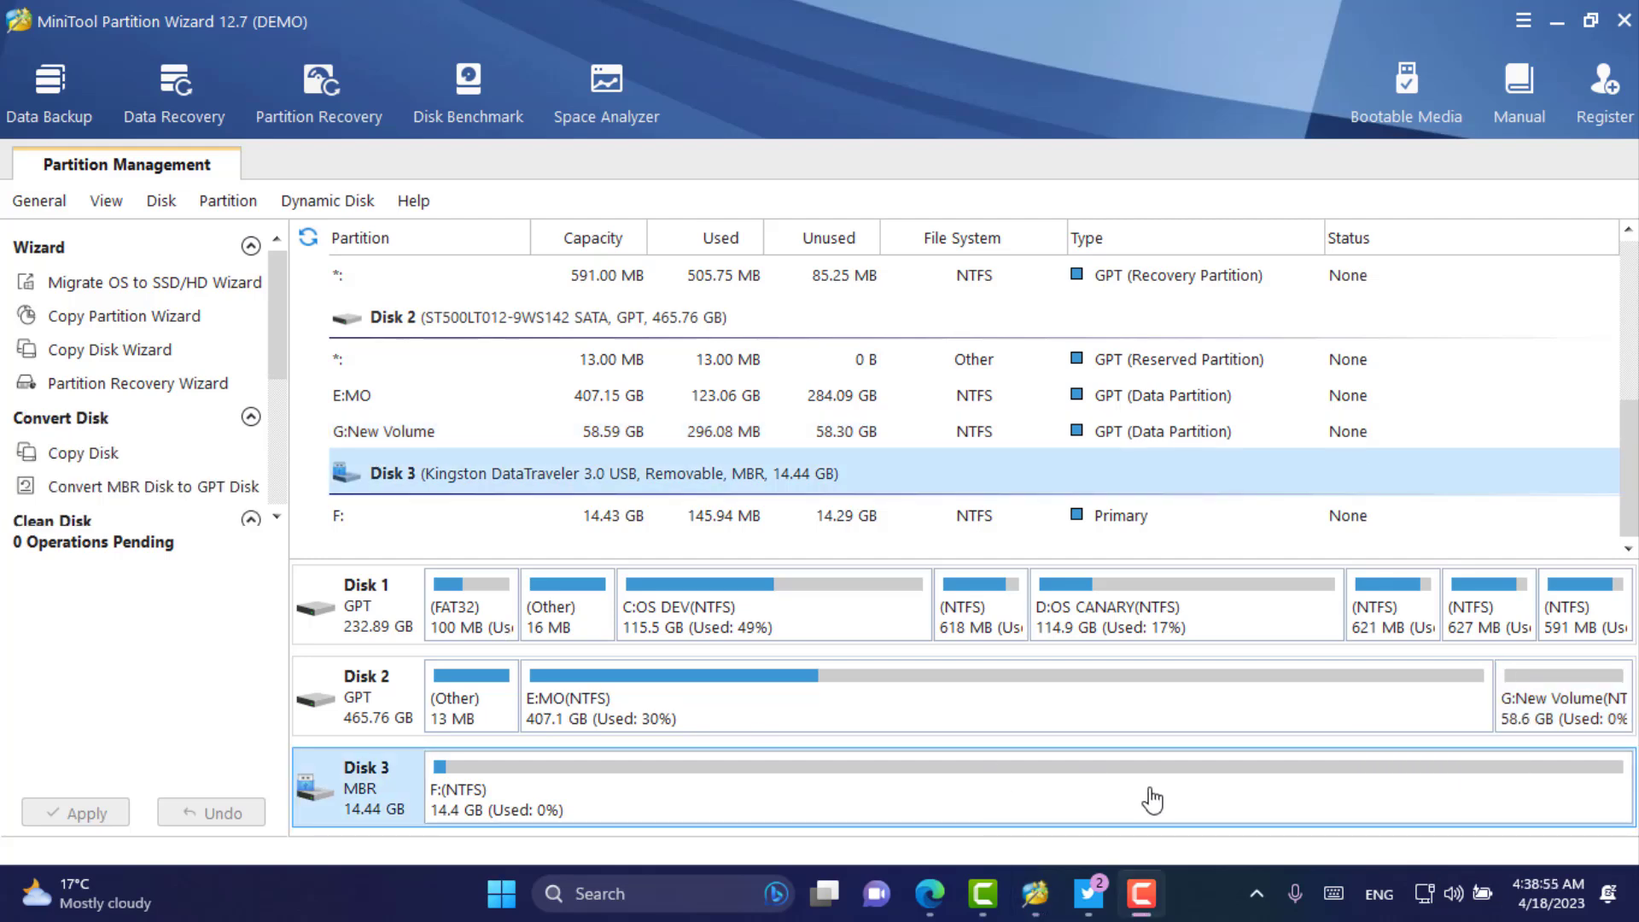
Queue wiping Disk 3 with the Fill Sectors with Zero method, and undo the pending operations.
{"action": "right_click", "coordinate": [1537, 710]}
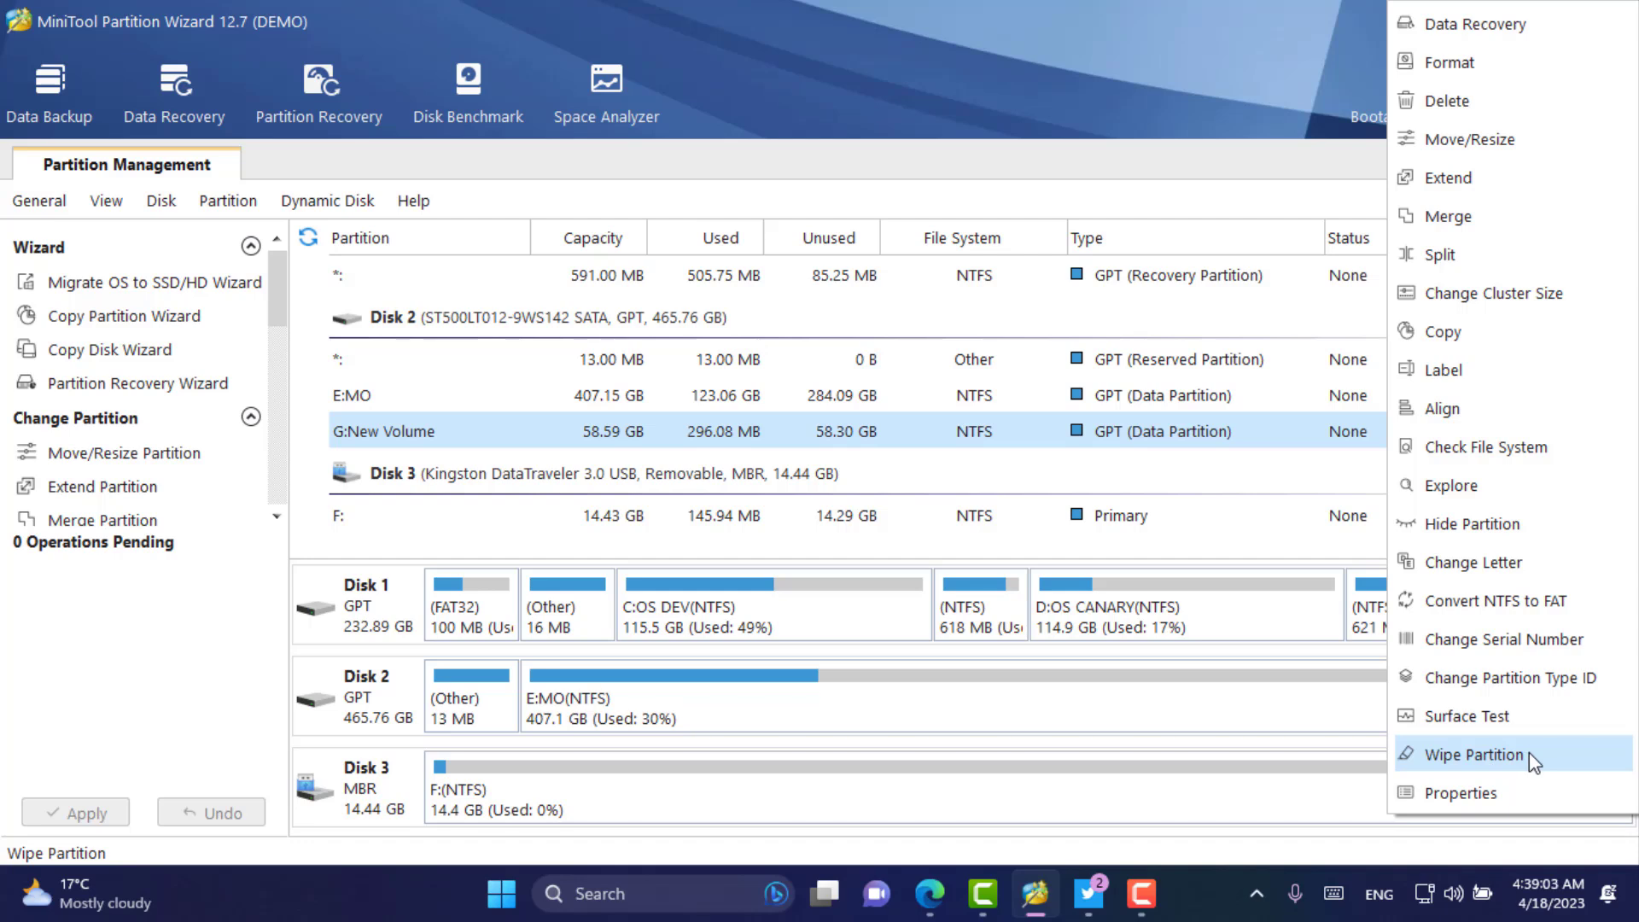
{"action": "left_click", "coordinate": [198, 714]}
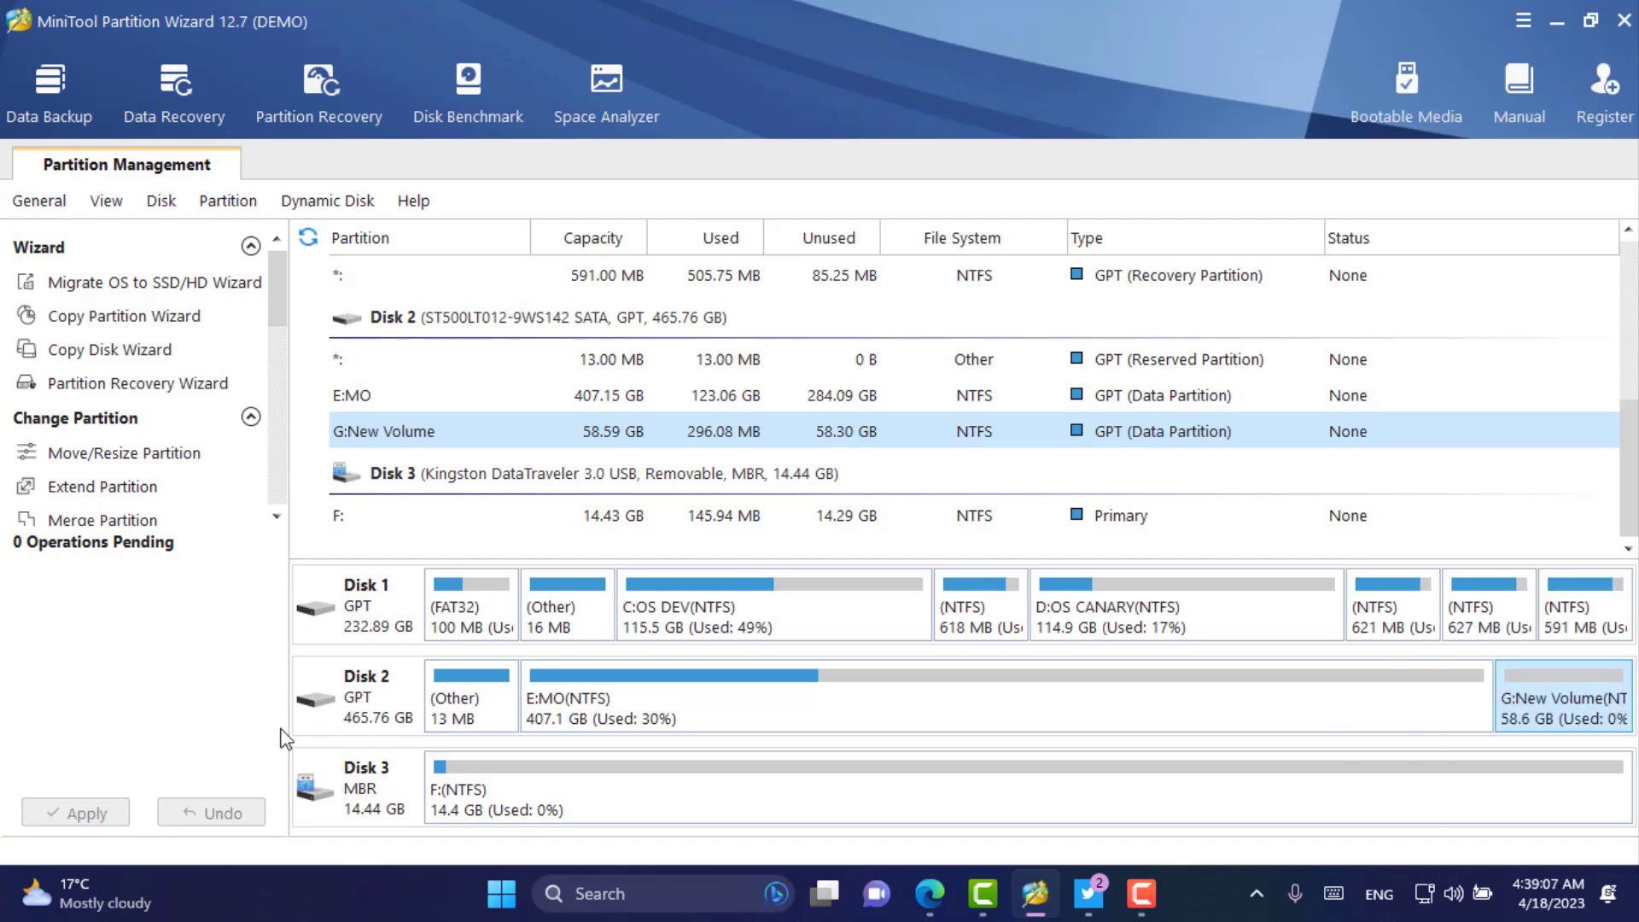
{"action": "right_click", "coordinate": [362, 793]}
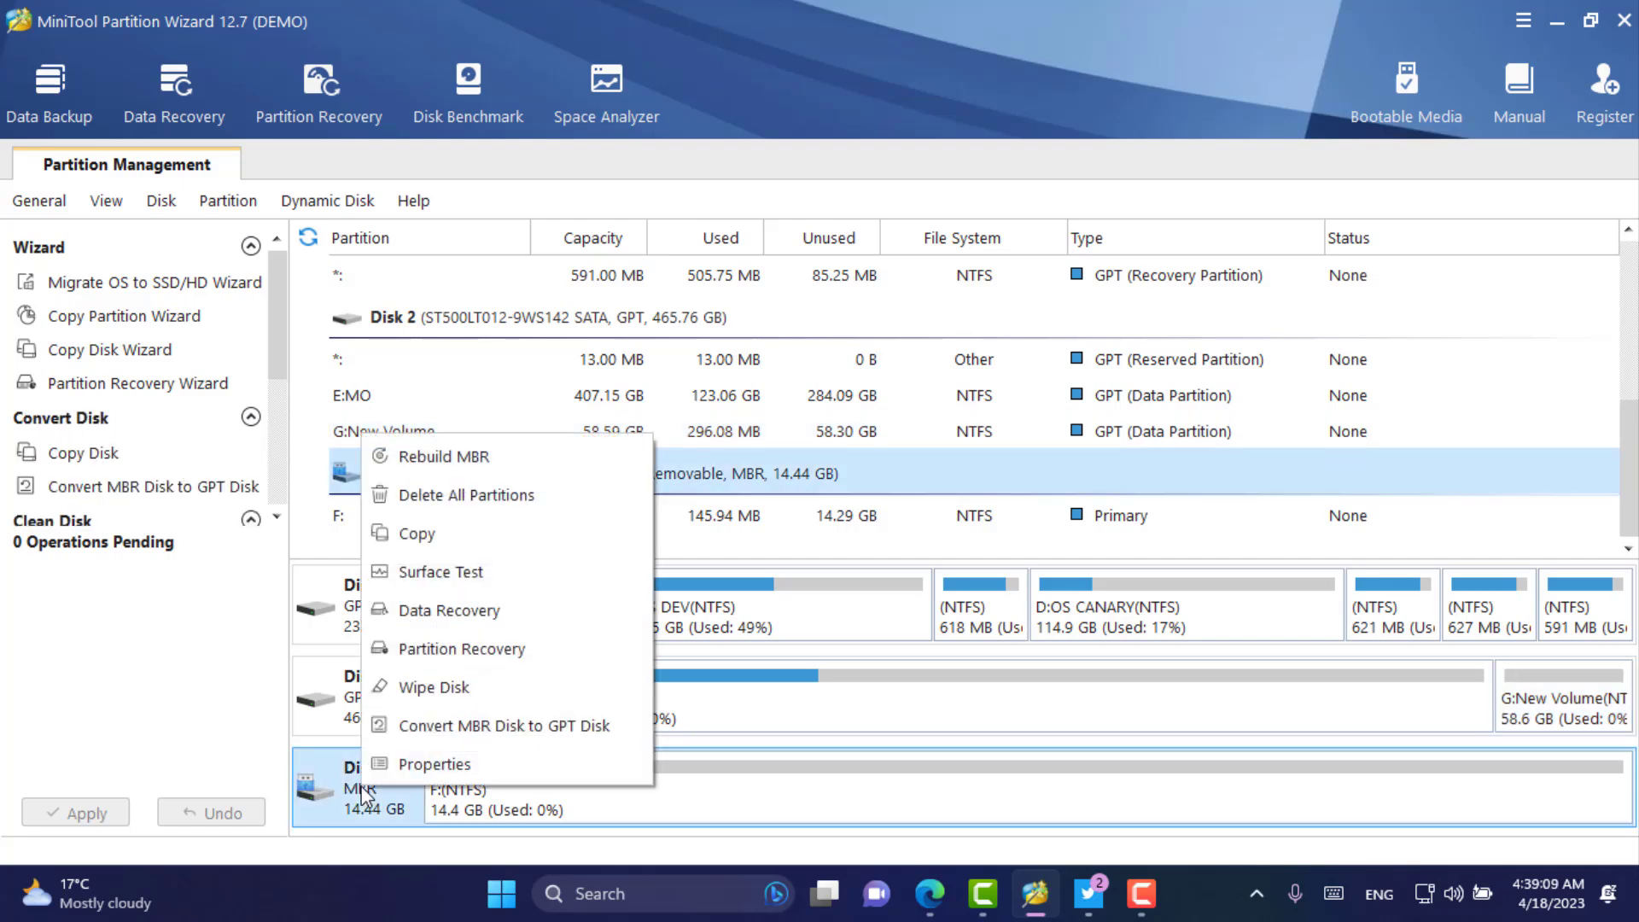
{"action": "left_click", "coordinate": [434, 686]}
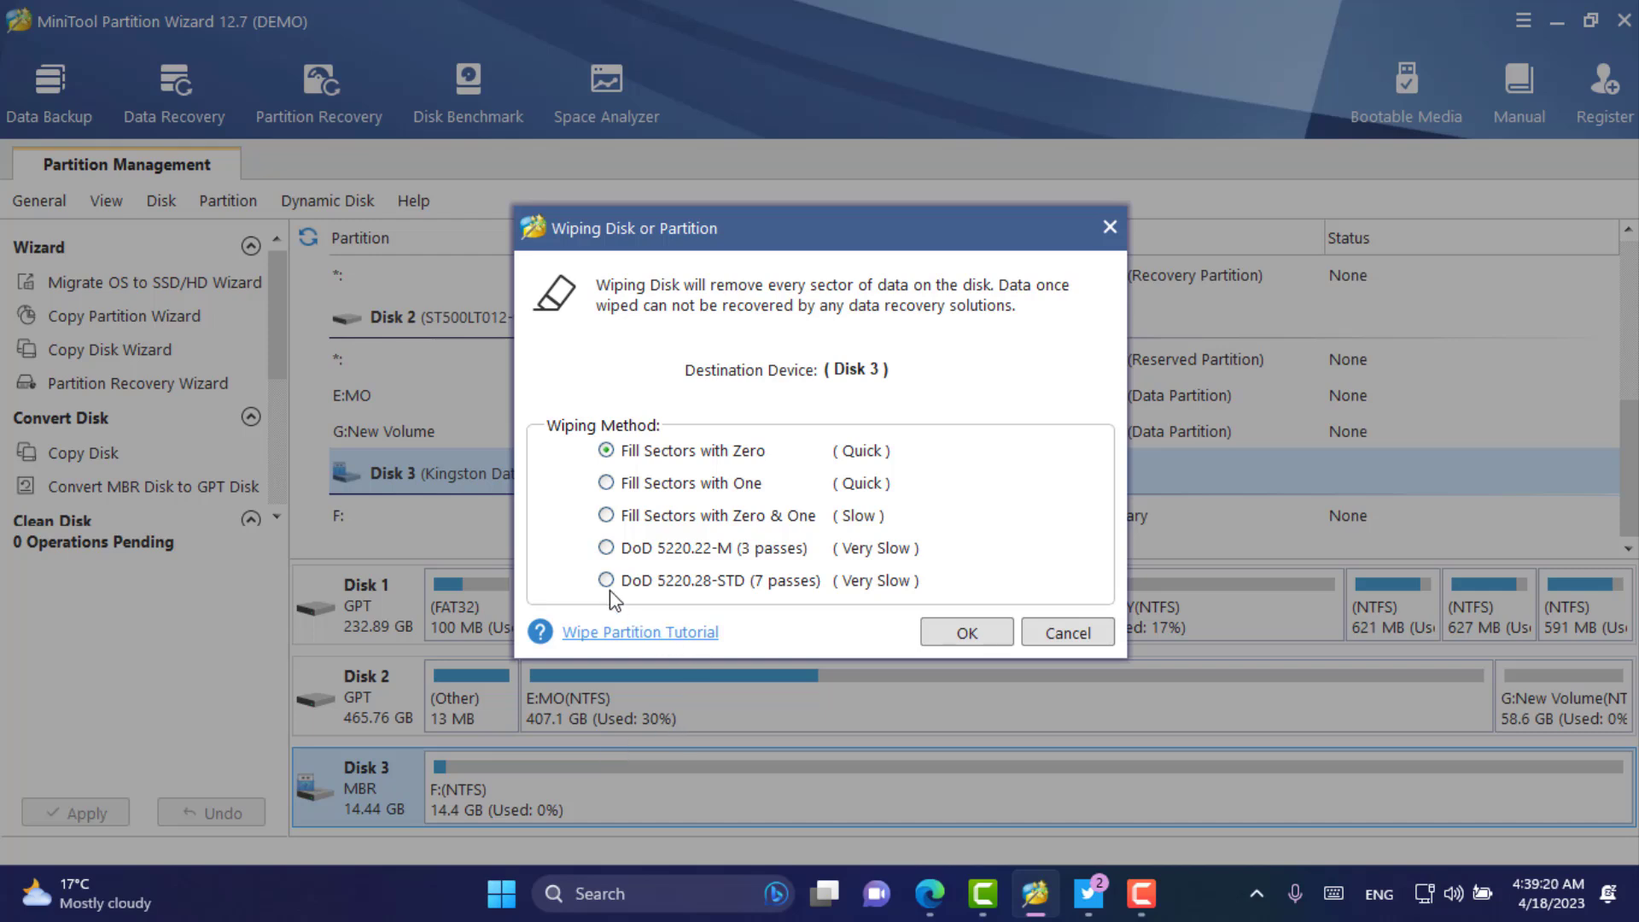
{"action": "left_click", "coordinate": [966, 636]}
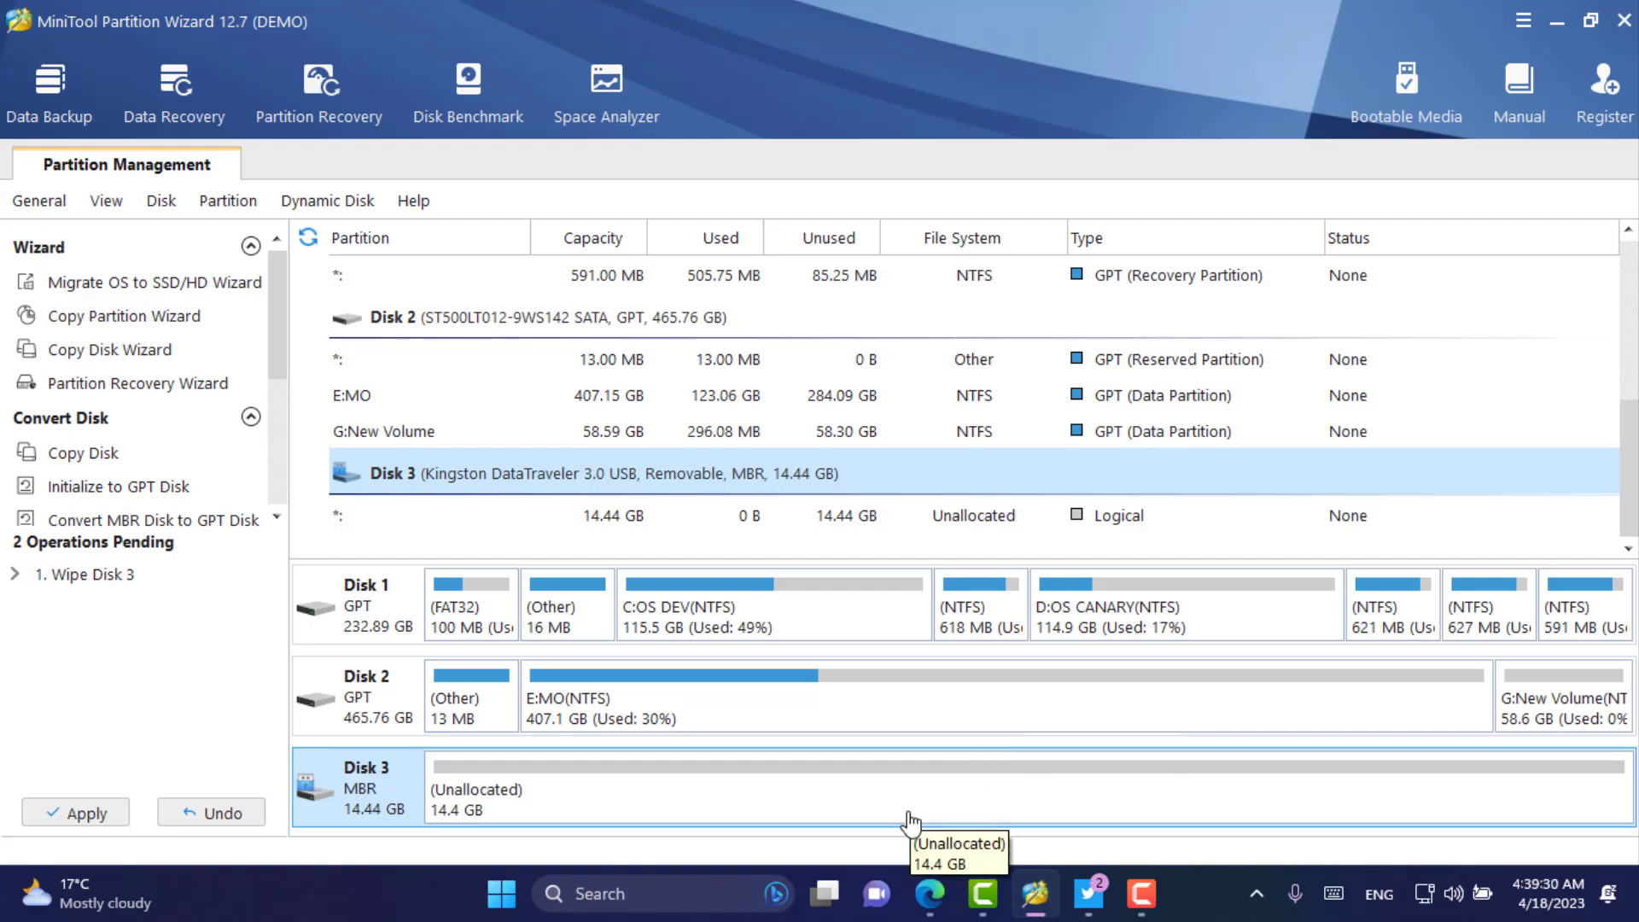
{"action": "left_click", "coordinate": [238, 811]}
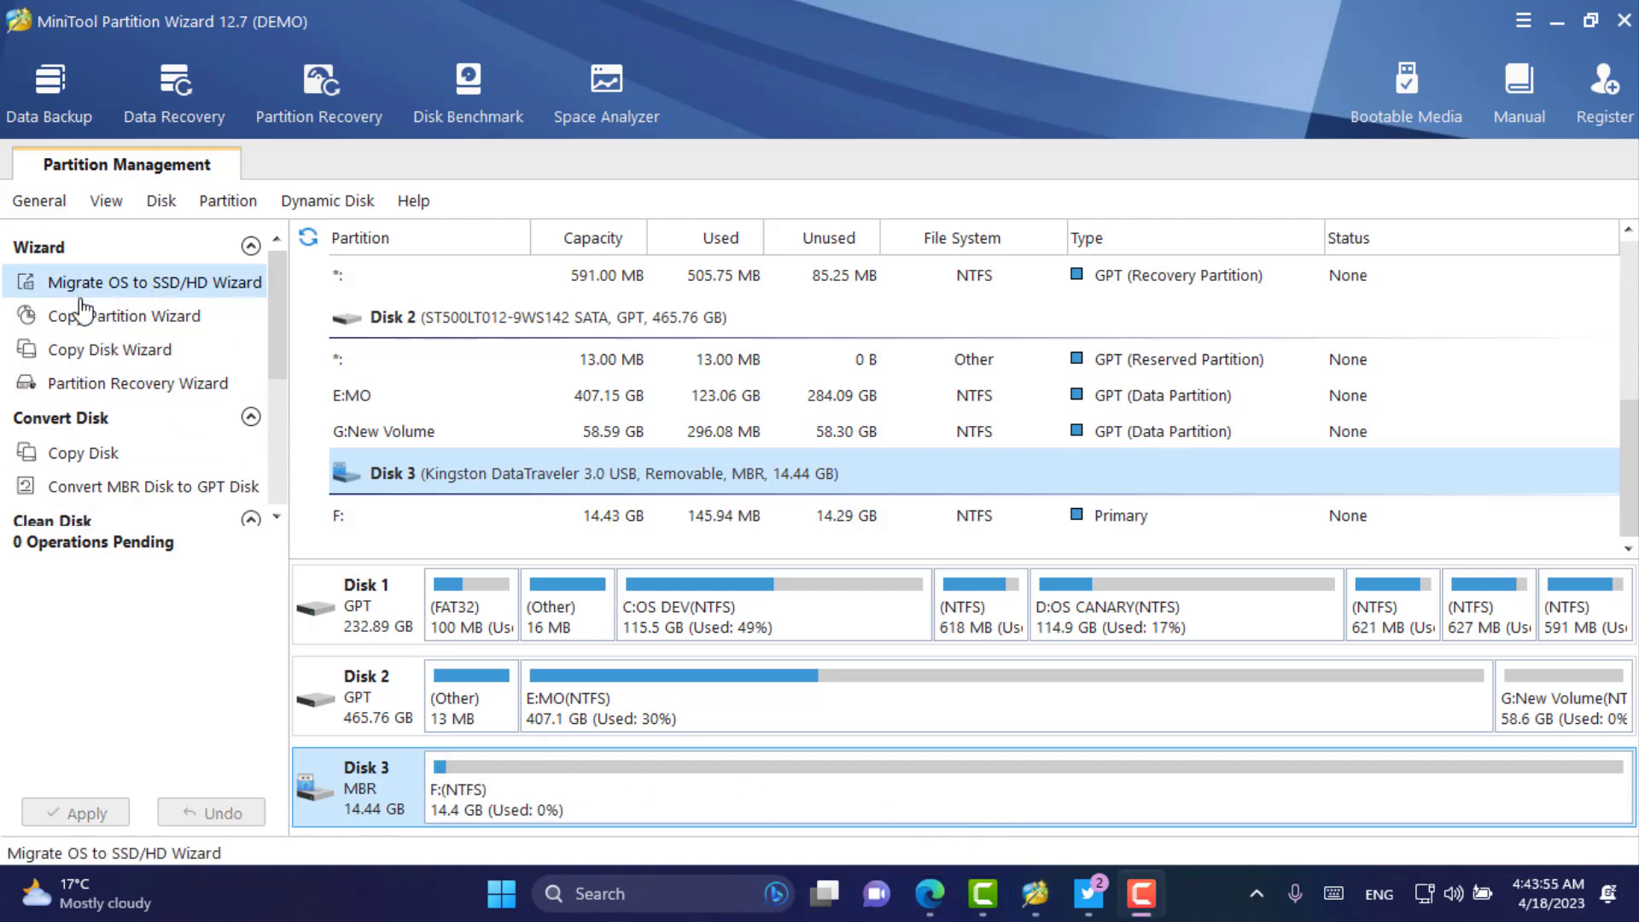
Review the actions offered for Disk 1, Disk 3 and the F: and C: OS DEV partitions.
{"action": "scroll", "coordinate": [86, 333], "scroll_direction": "down", "scroll_amount": 2}
{"action": "scroll", "coordinate": [37, 355], "scroll_direction": "down", "scroll_amount": 1}
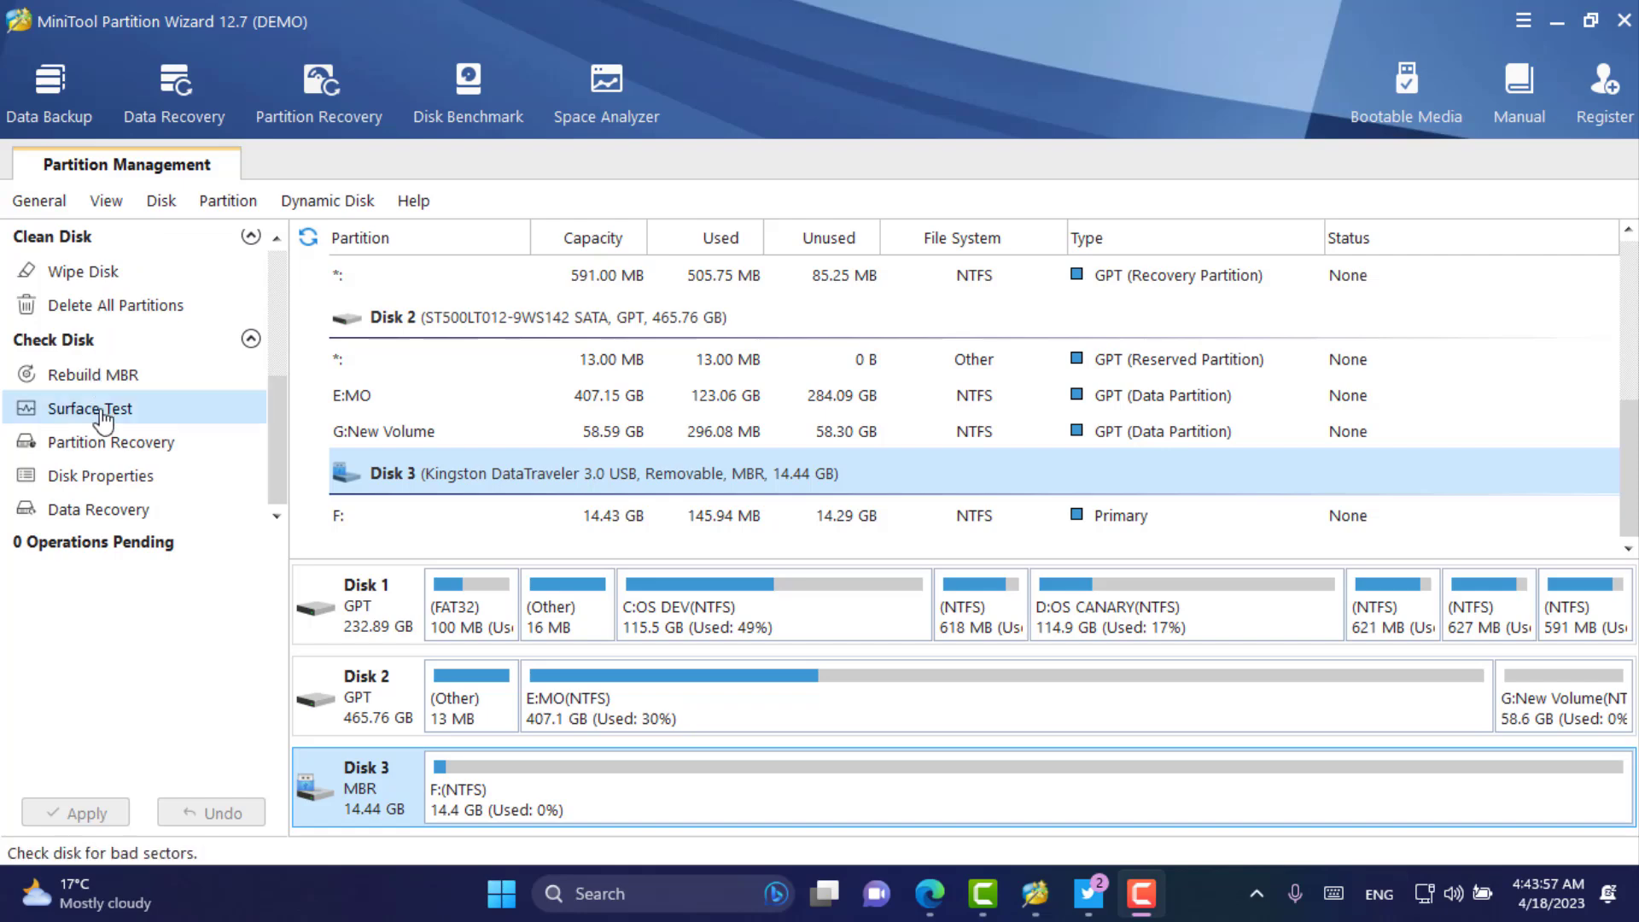
{"action": "scroll", "coordinate": [110, 362], "scroll_direction": "up", "scroll_amount": 4}
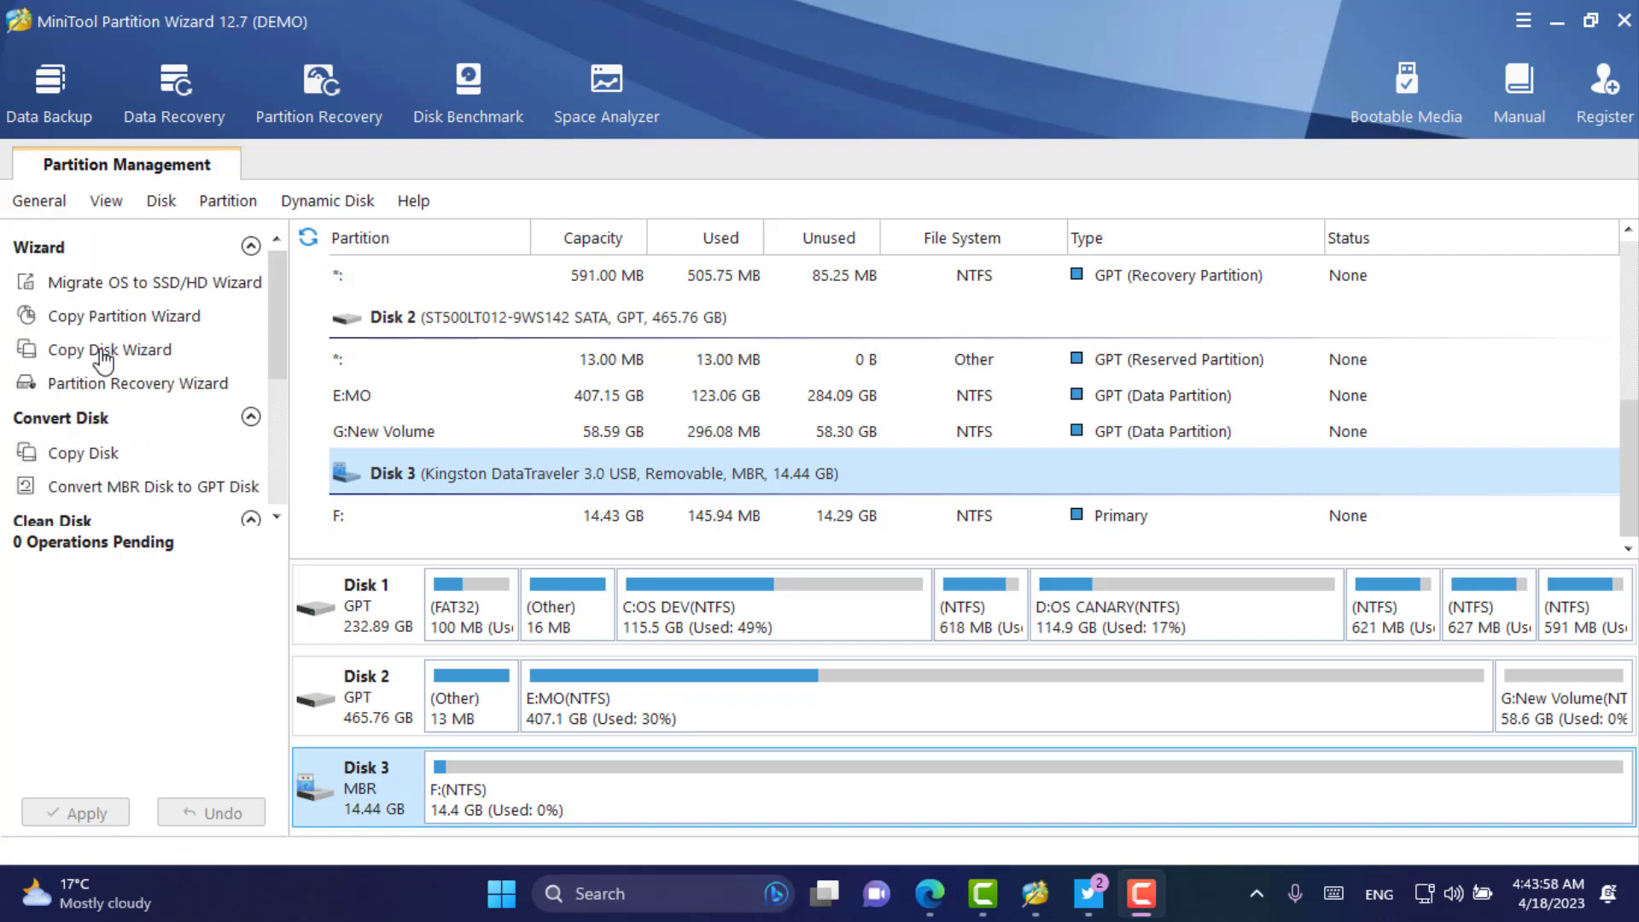
{"action": "left_click", "coordinate": [716, 815]}
{"action": "right_click", "coordinate": [715, 816]}
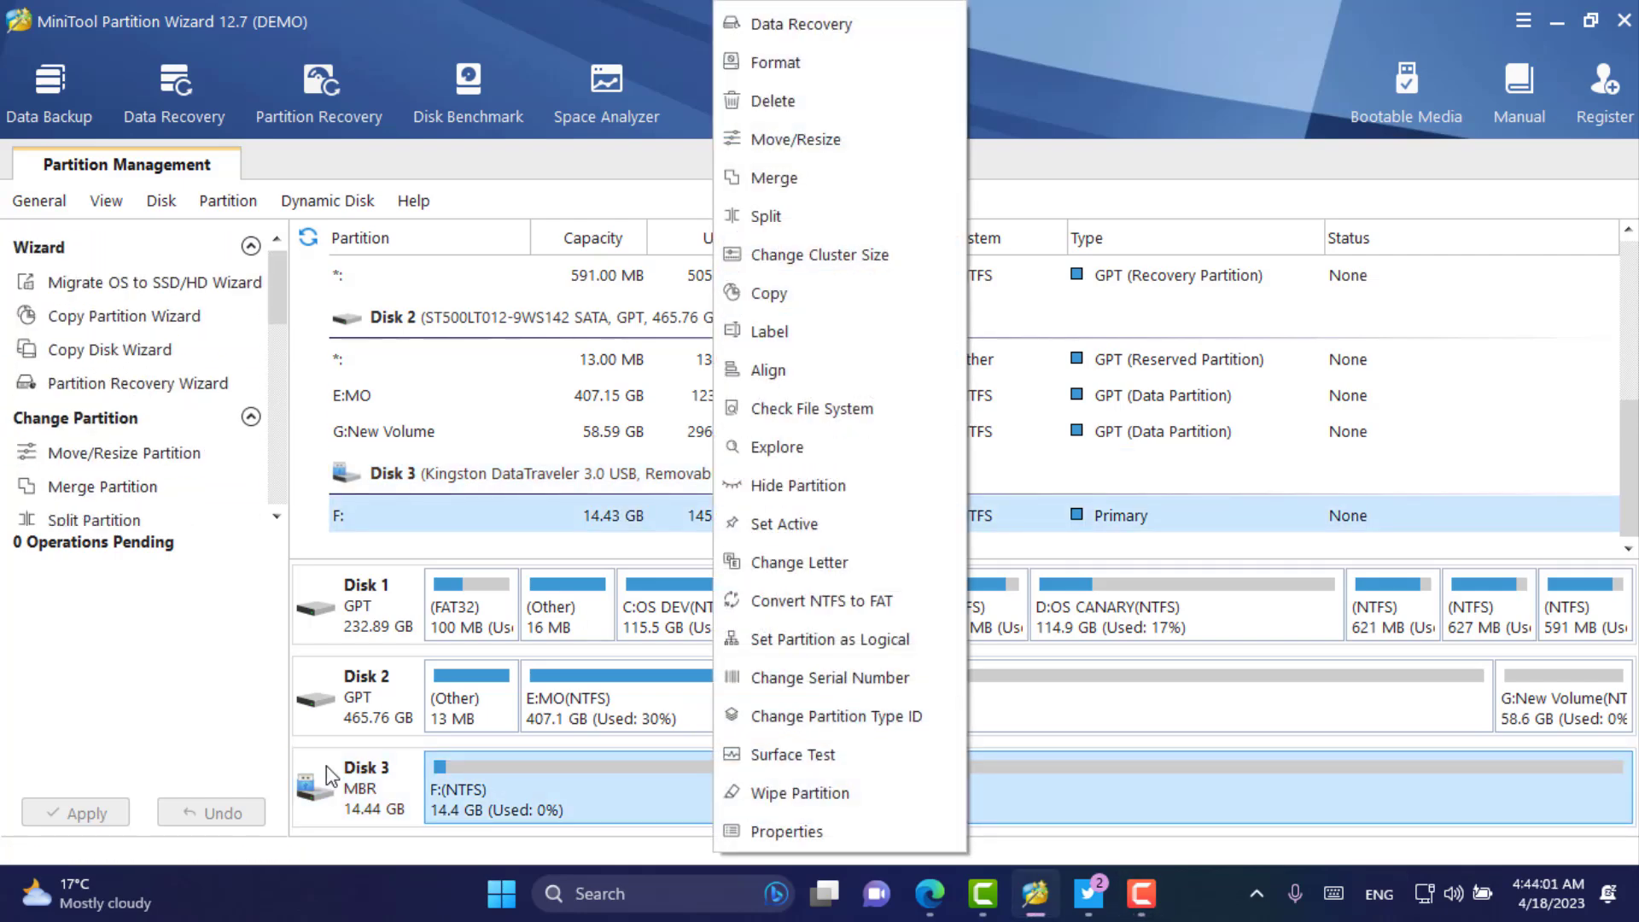
{"action": "left_click", "coordinate": [196, 719]}
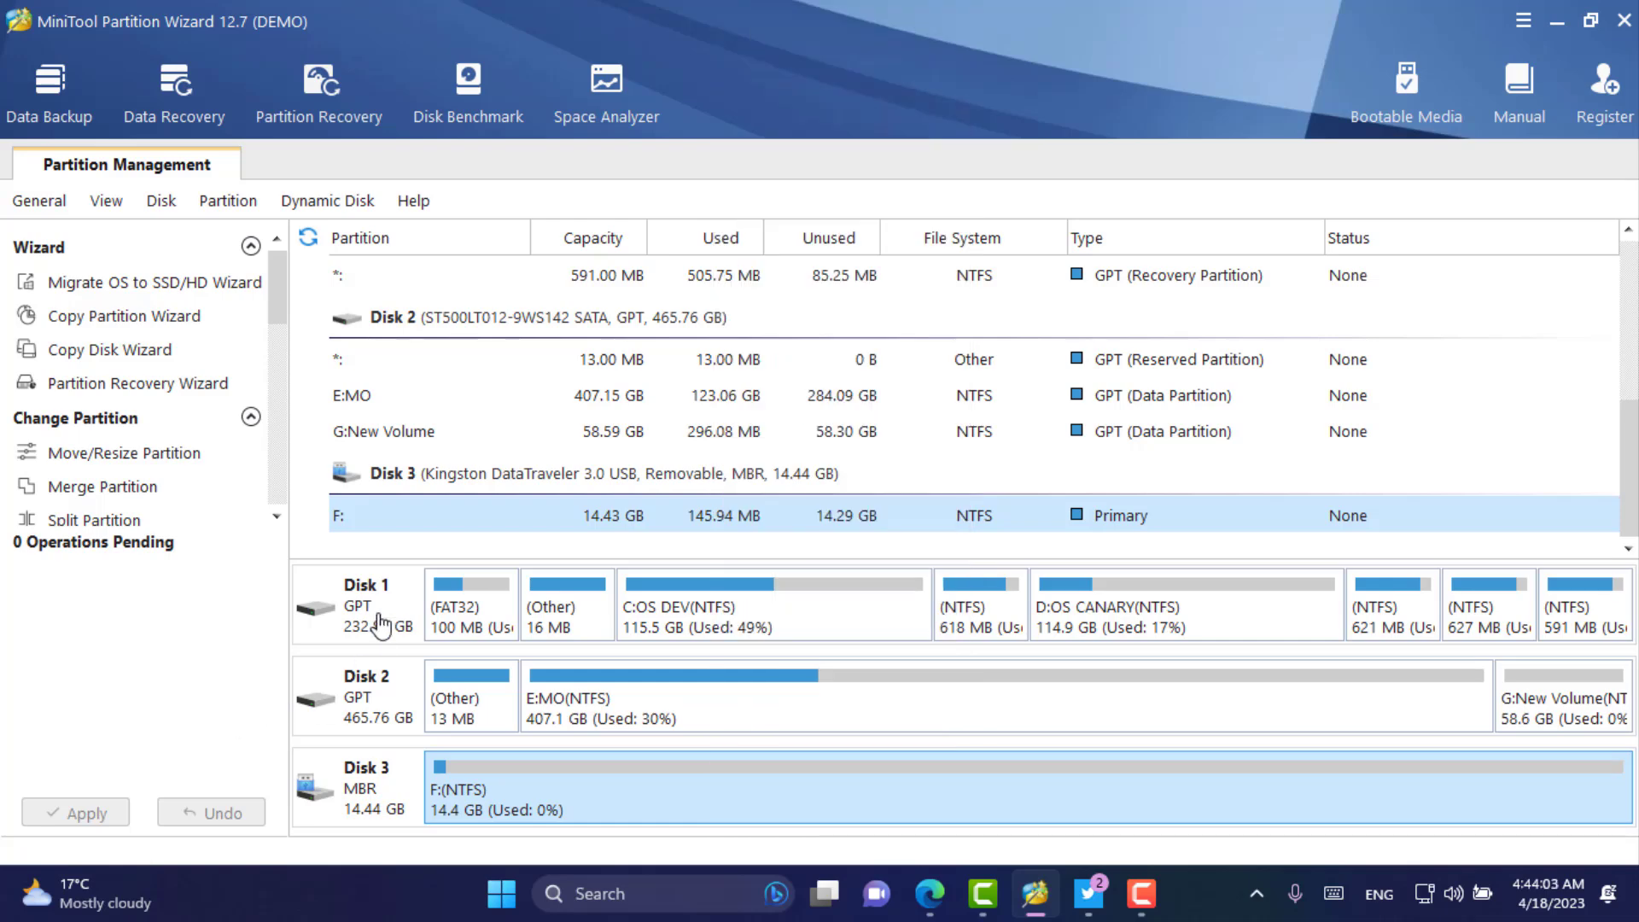
{"action": "right_click", "coordinate": [829, 632]}
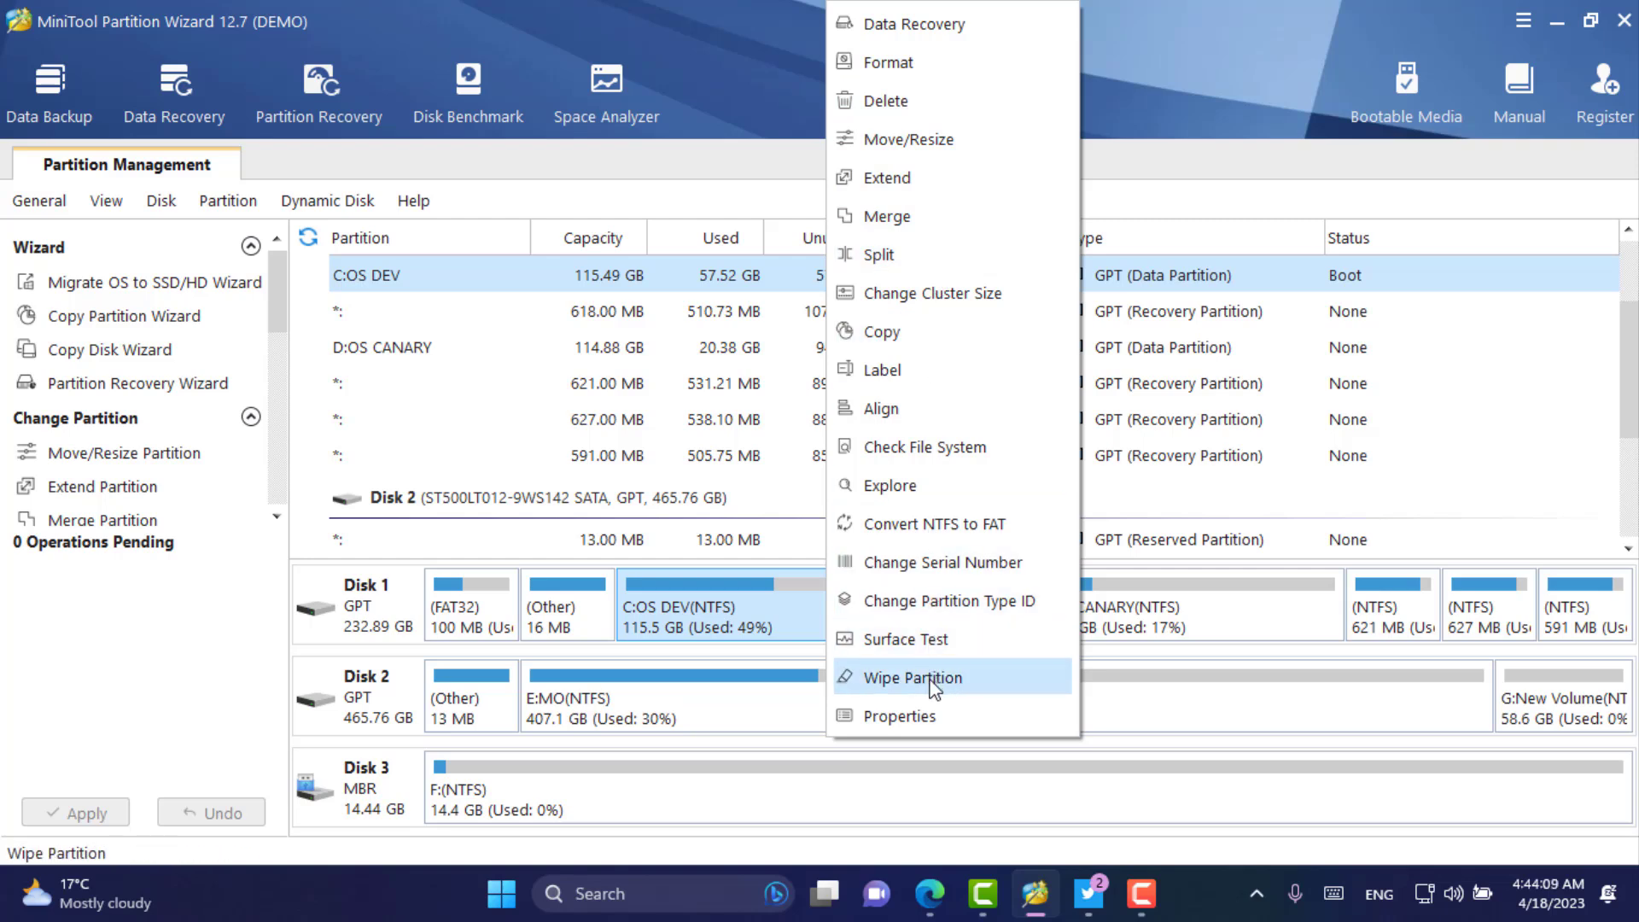
{"action": "left_click", "coordinate": [189, 613]}
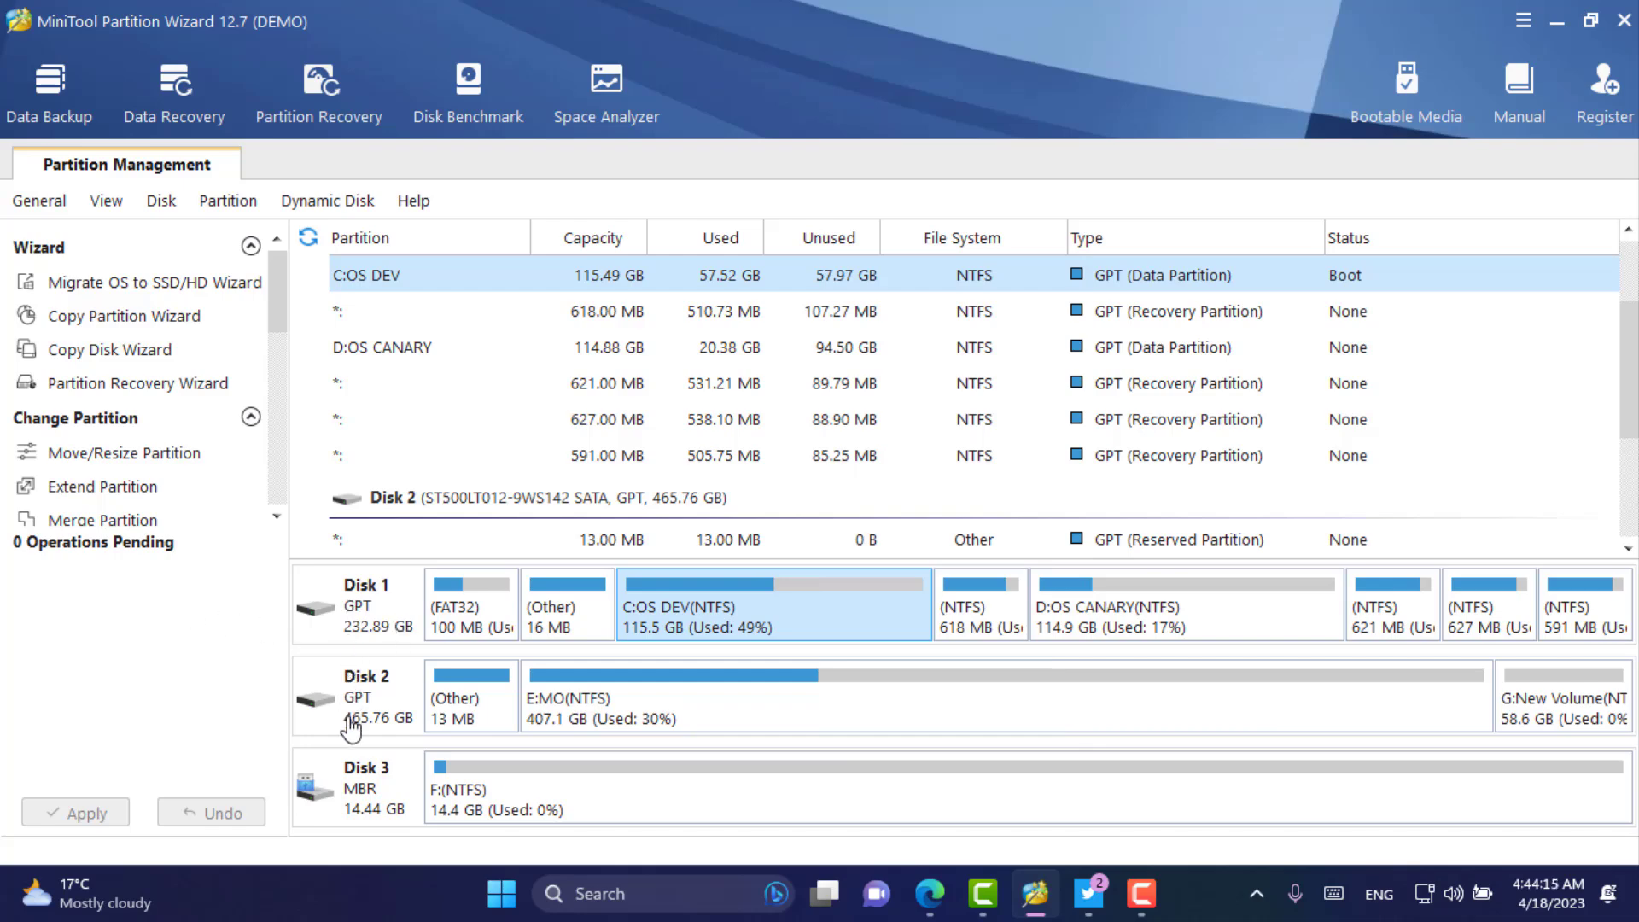
{"action": "right_click", "coordinate": [360, 617]}
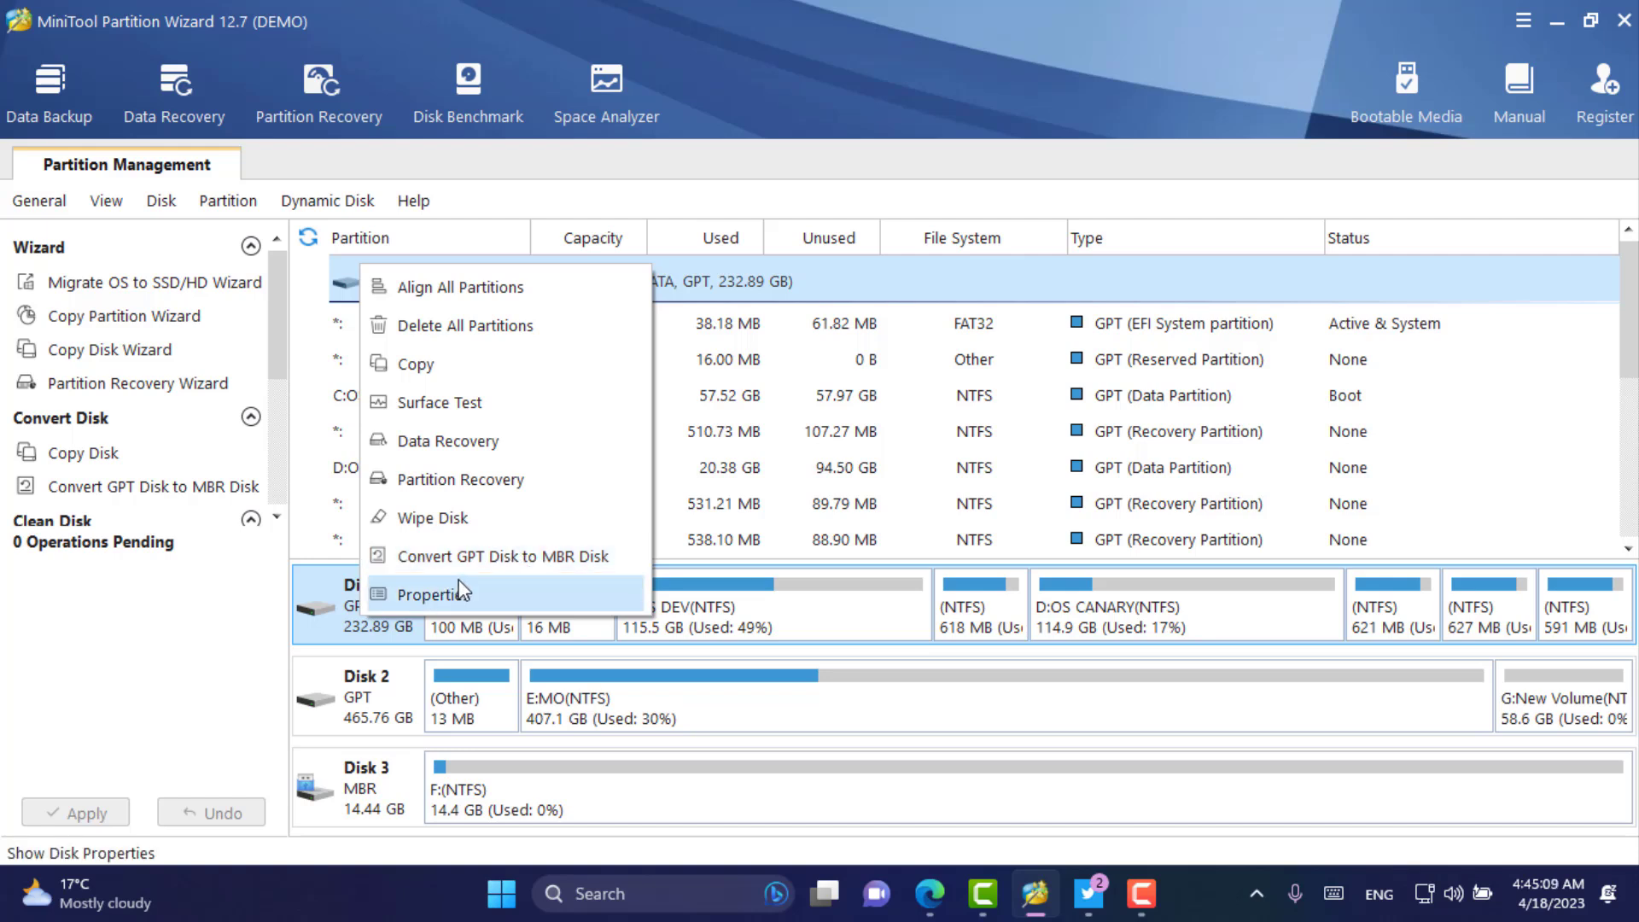
{"action": "left_click", "coordinate": [223, 672]}
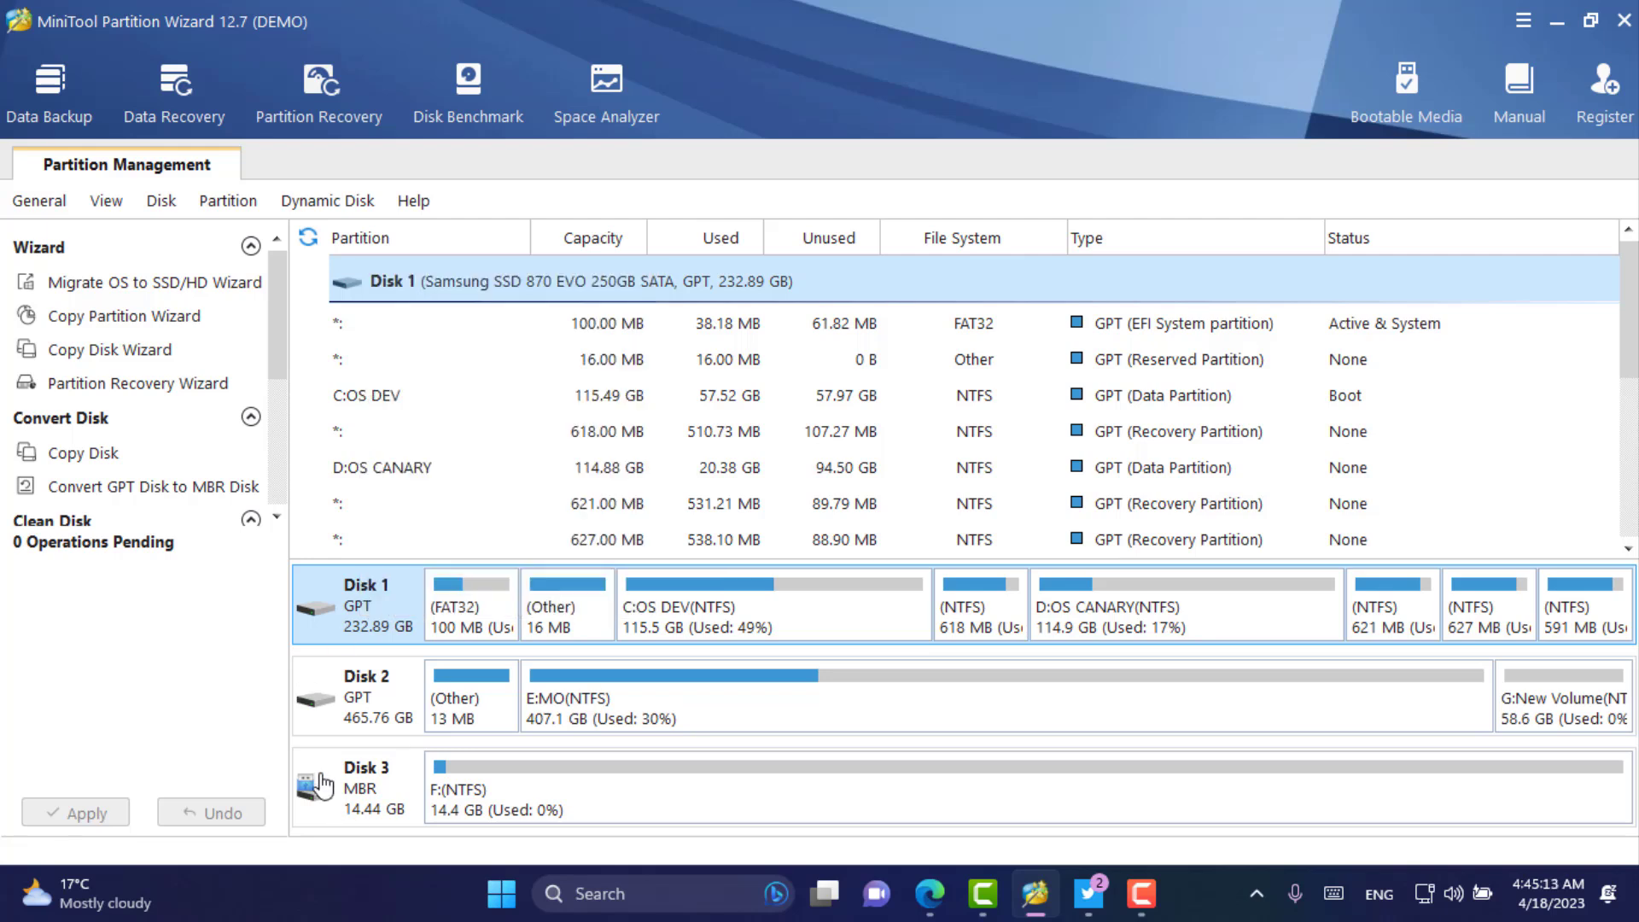
{"action": "right_click", "coordinate": [372, 784]}
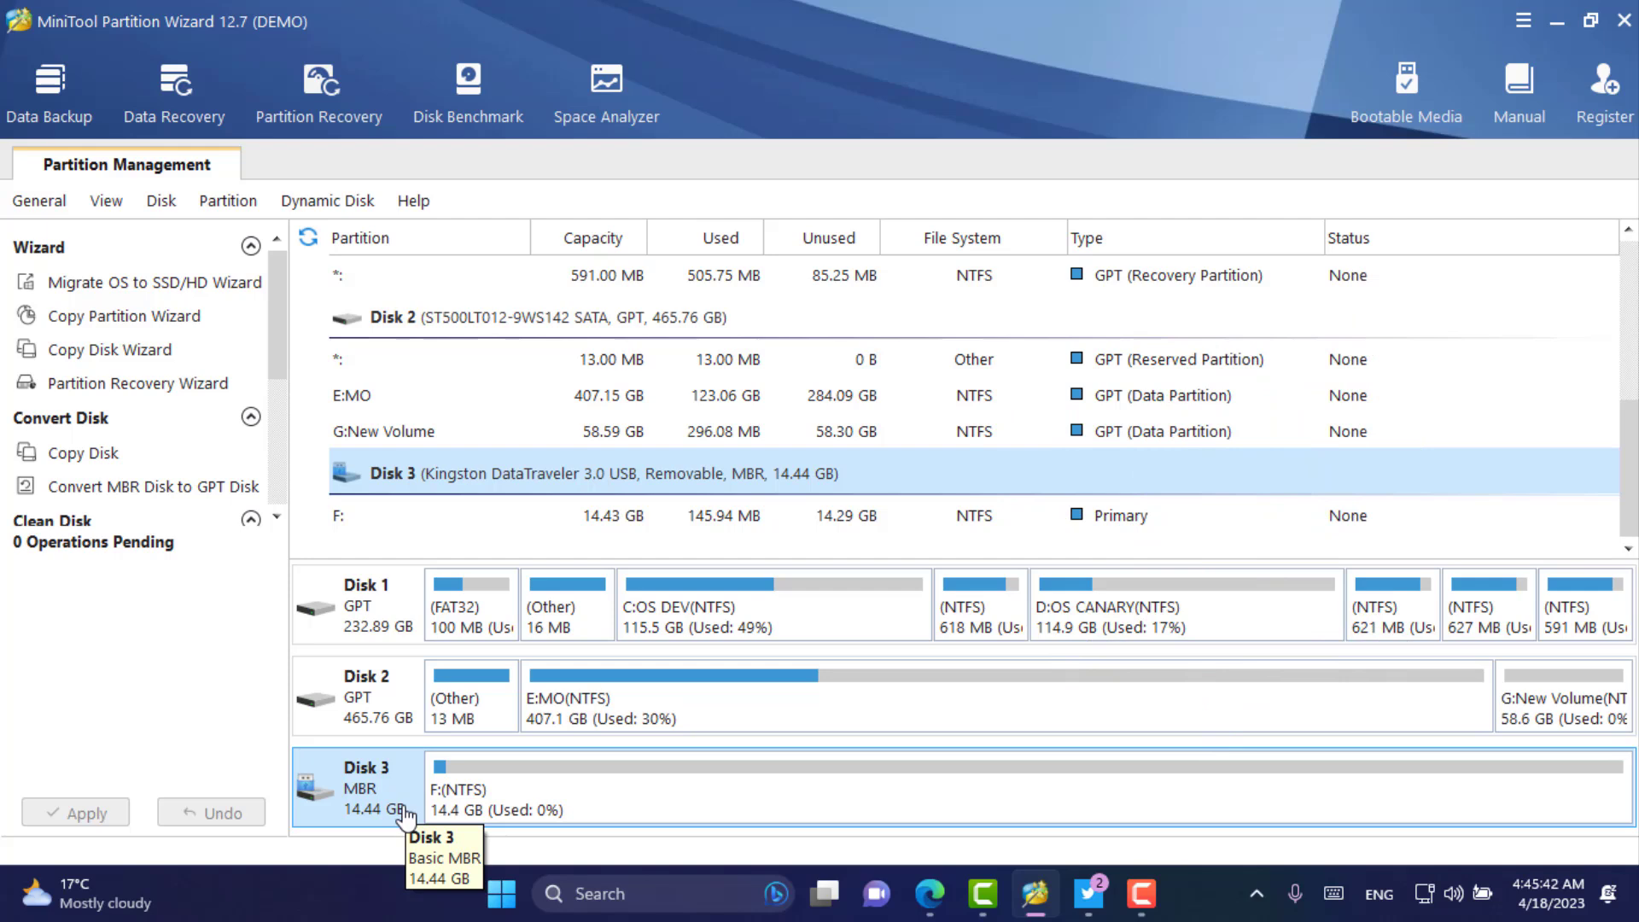
Minimize the partition manager window to show the desktop.
{"action": "scroll", "coordinate": [370, 546], "scroll_direction": "up", "scroll_amount": 3}
{"action": "left_click", "coordinate": [370, 539]}
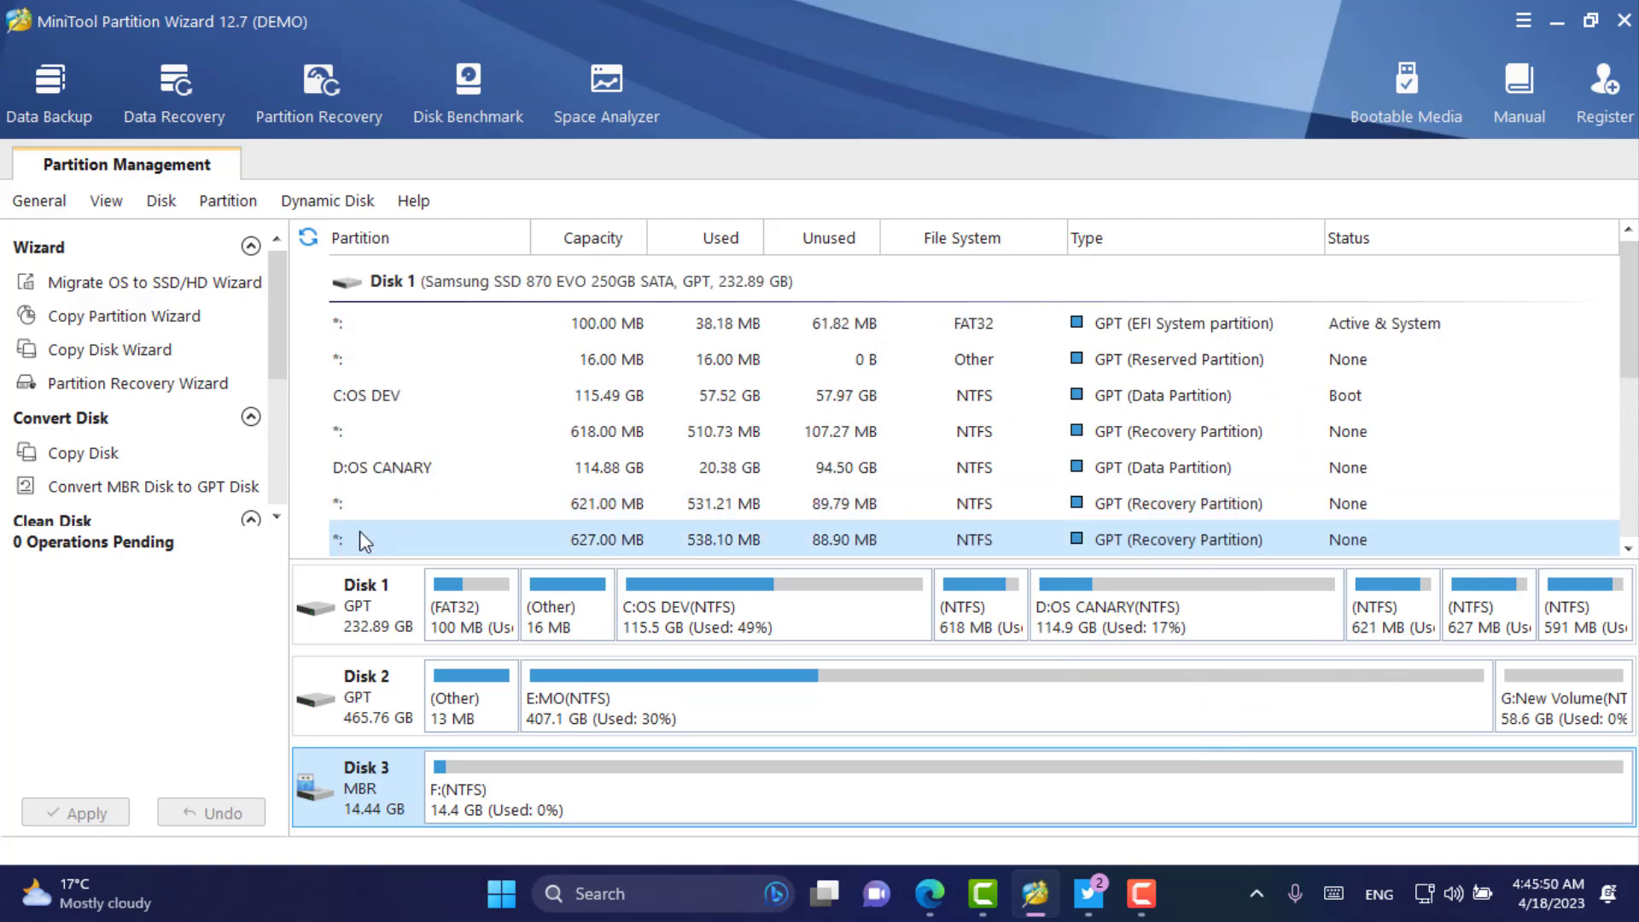
{"action": "left_click", "coordinate": [477, 494]}
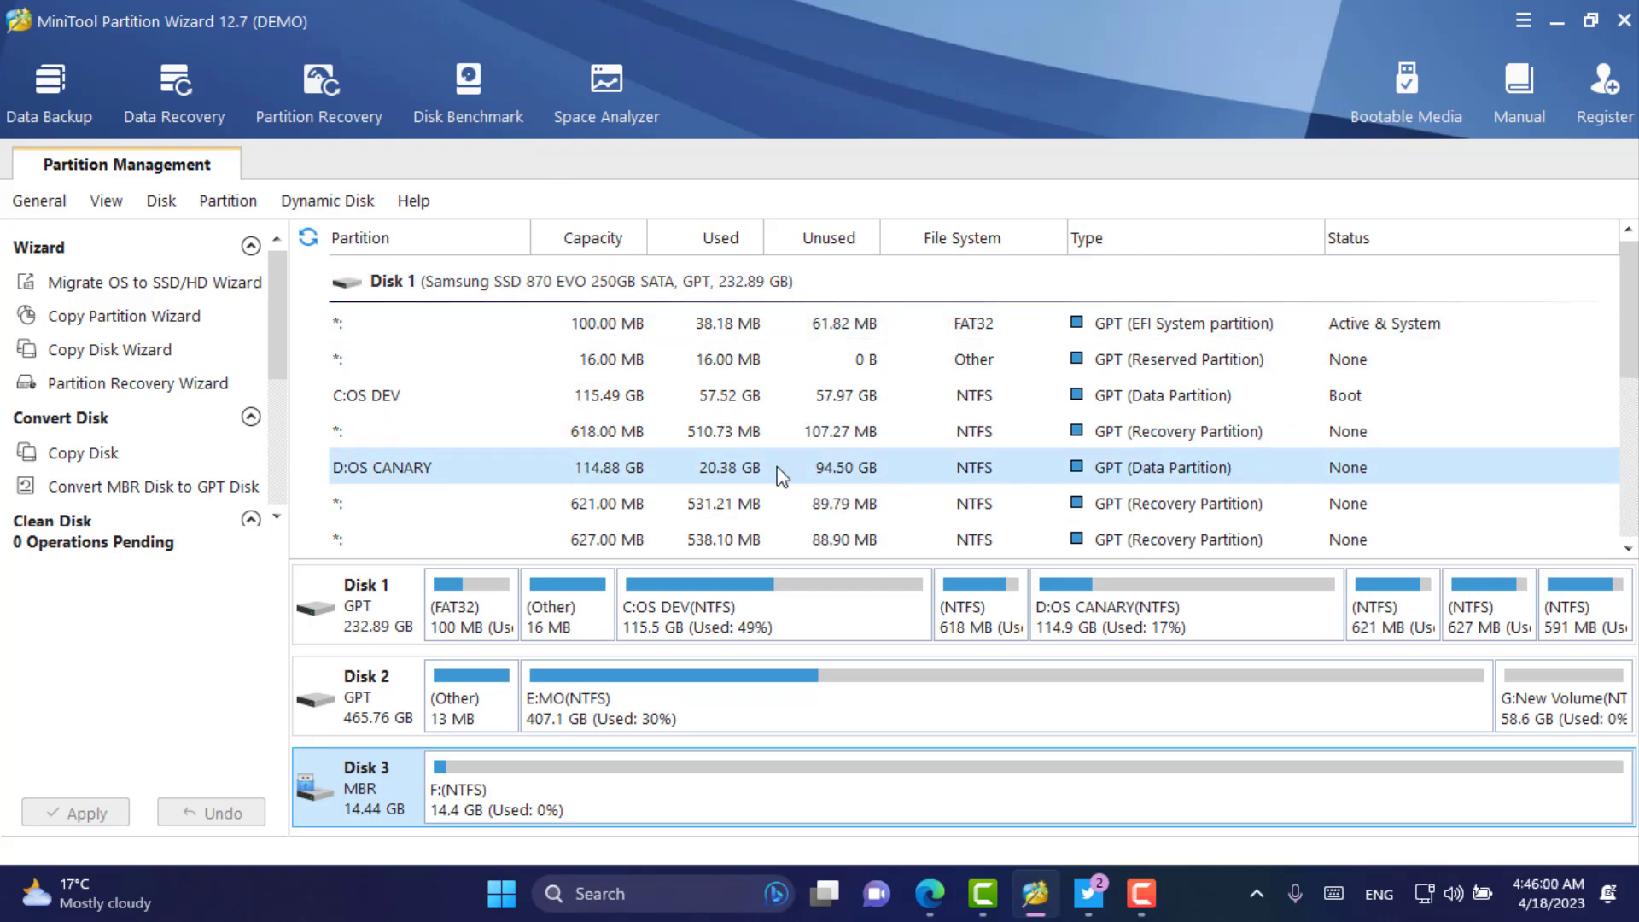
{"action": "left_click", "coordinate": [1546, 22]}
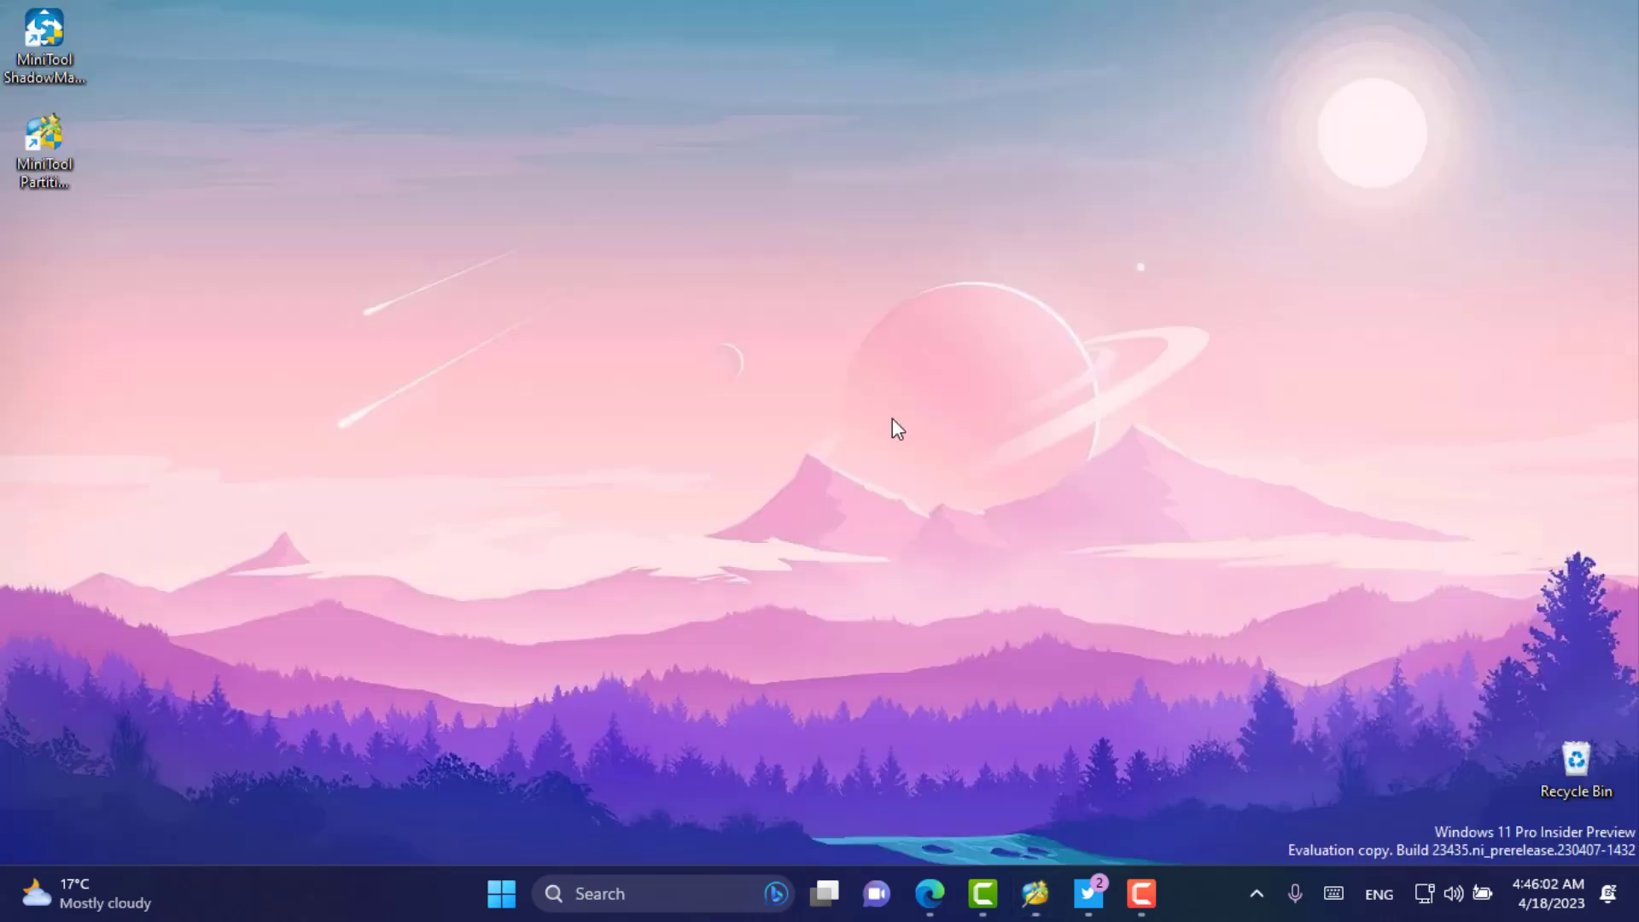